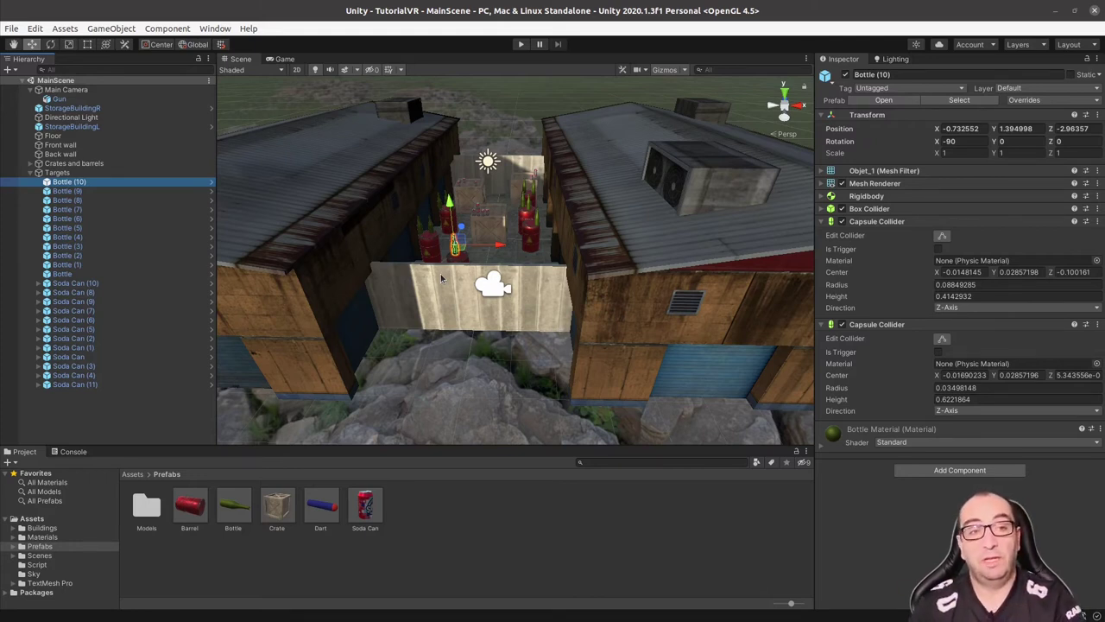
Step: Collapse the Targets group in the Hierarchy
left_click(31, 173)
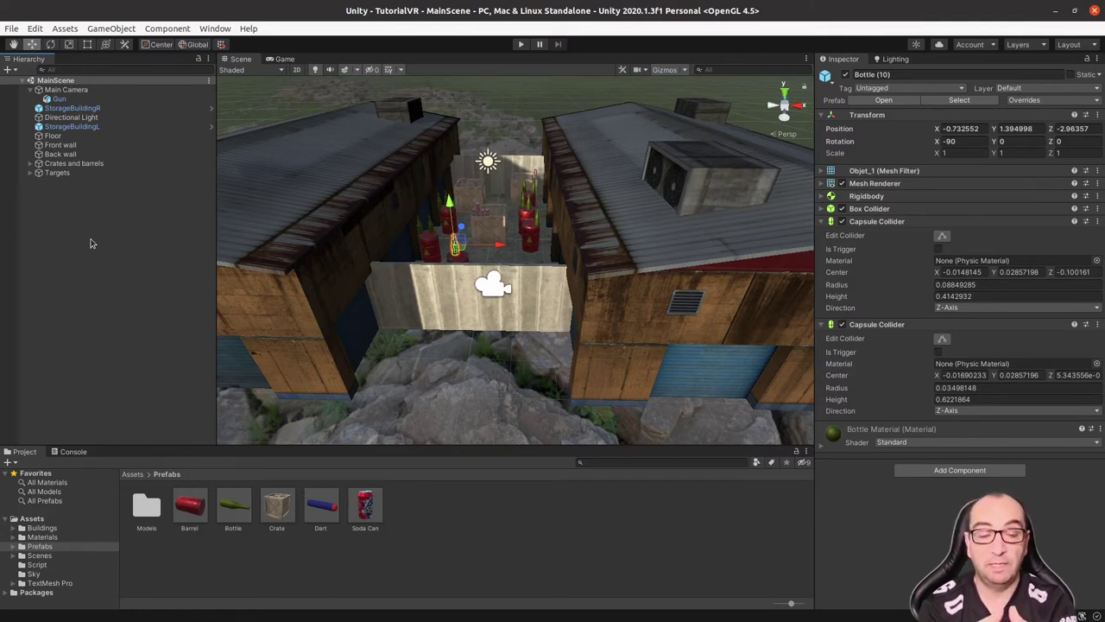
right_click(93, 239)
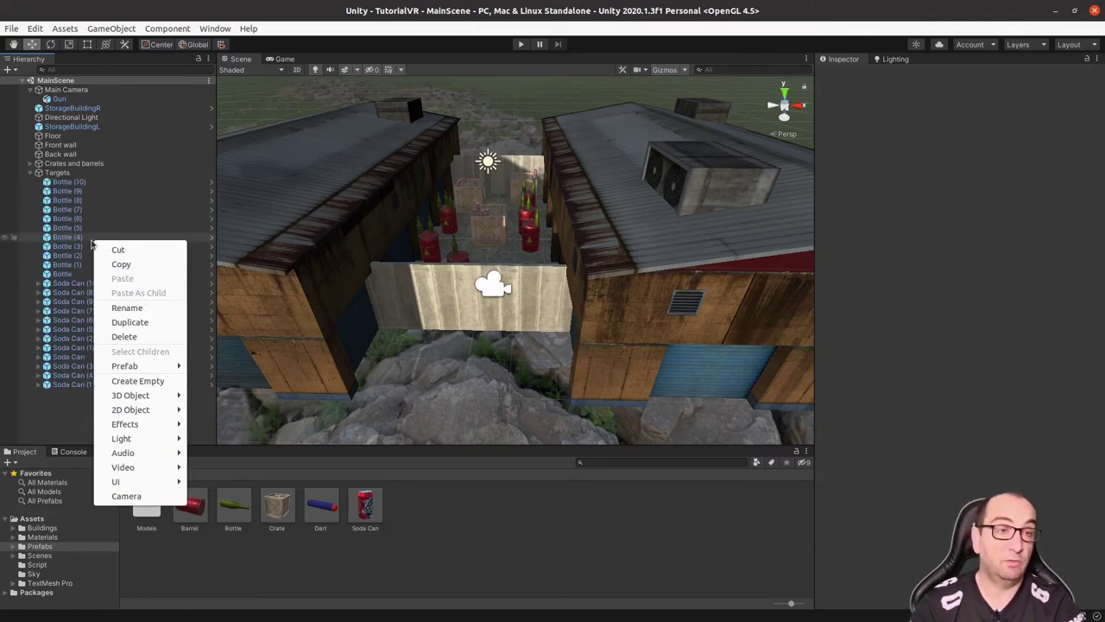
left_click(32, 174)
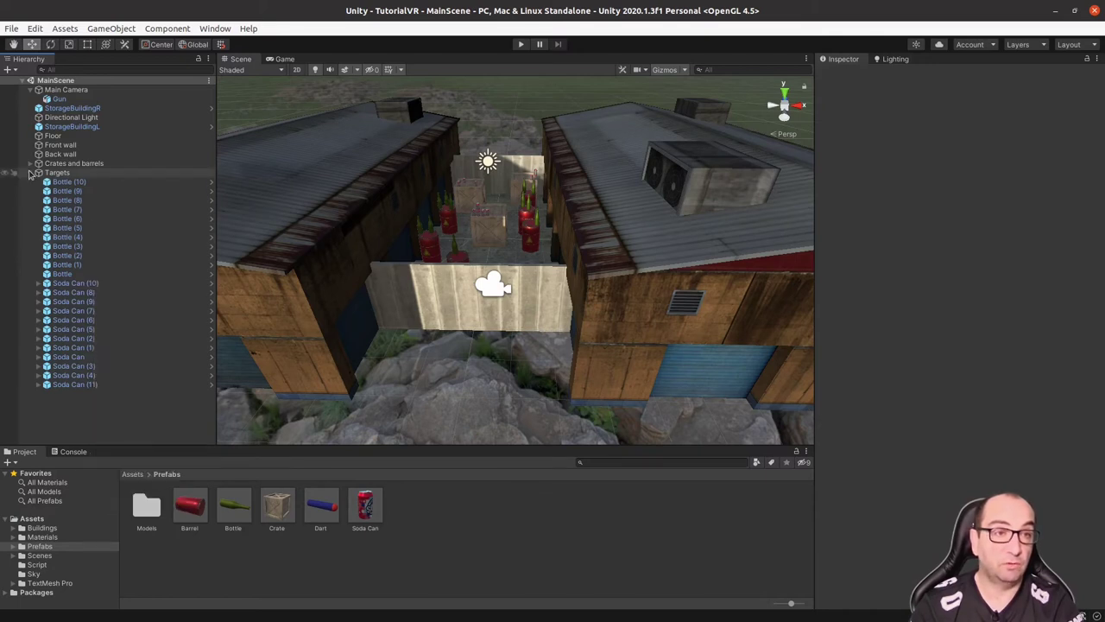
left_click(31, 174)
left_click(30, 173)
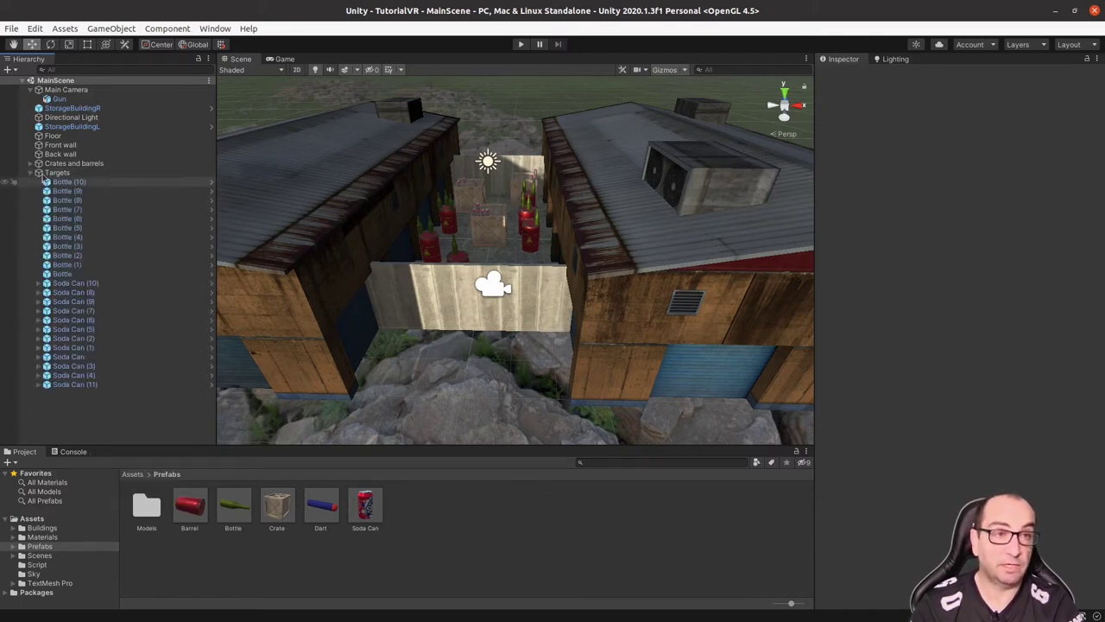
left_click(29, 174)
Step: Create an empty object named GameController and return to the root Assets folder
right_click(48, 198)
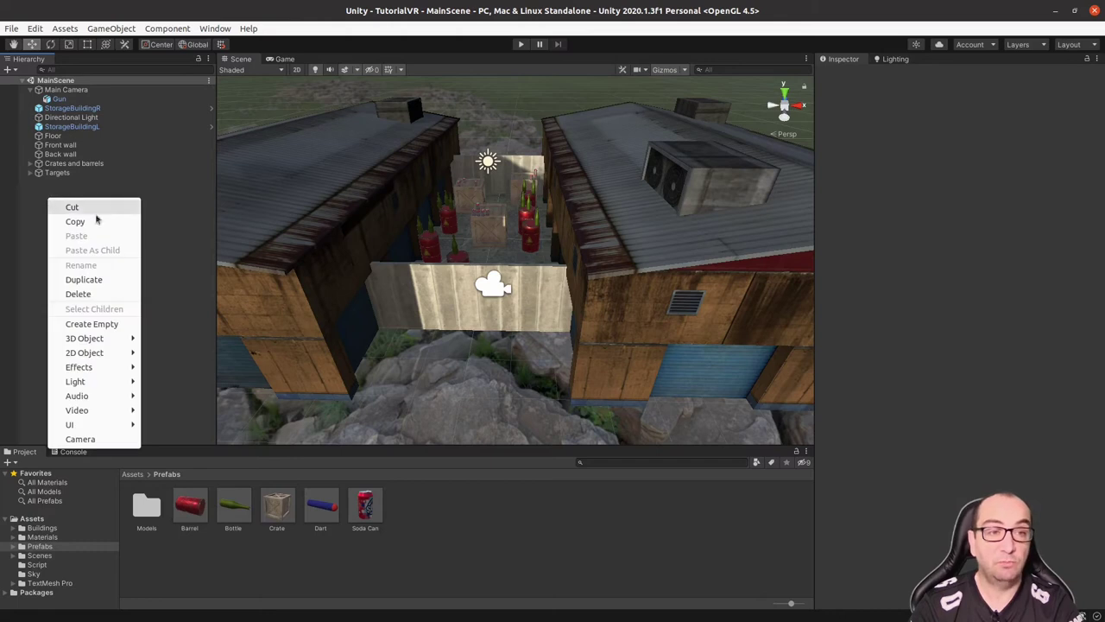
left_click(92, 323)
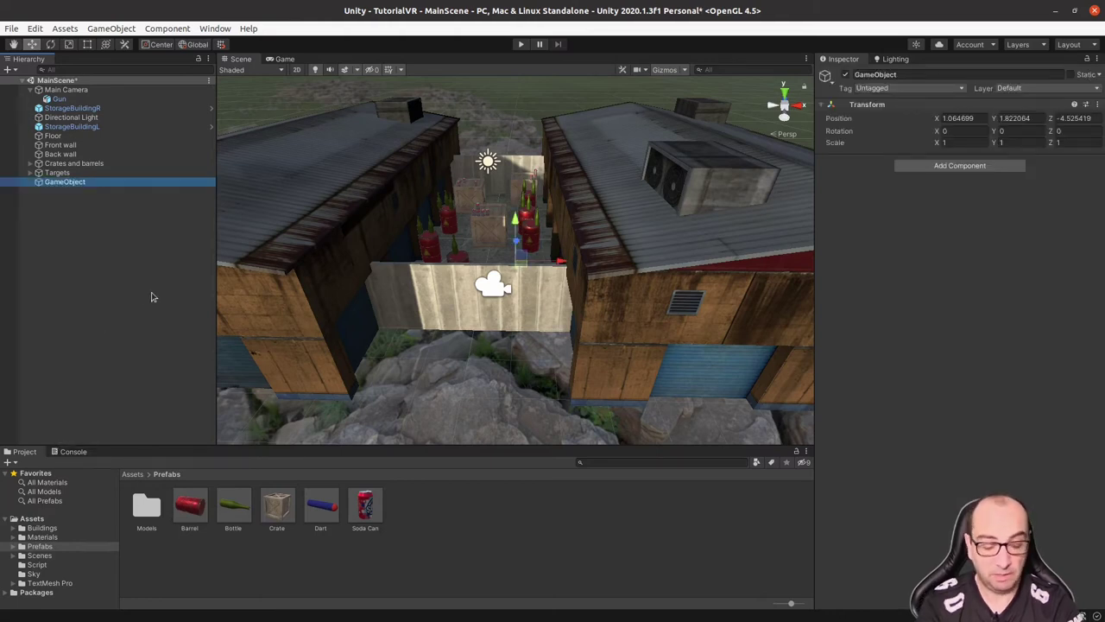
type("GameM")
key("BackSpace")
type("Contro")
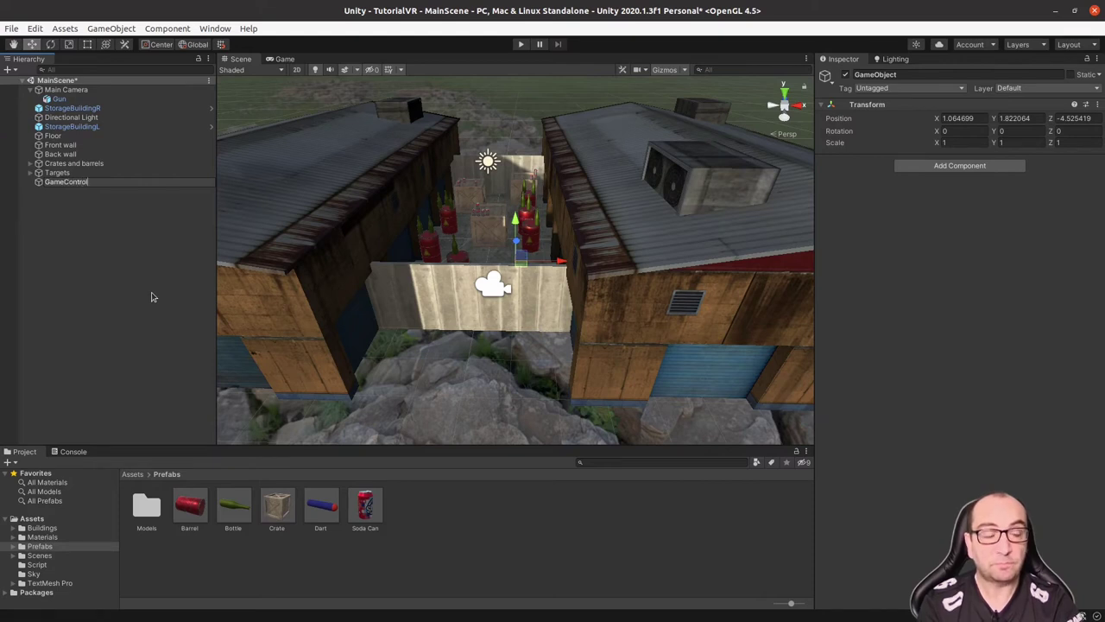
type("ller")
key("Return")
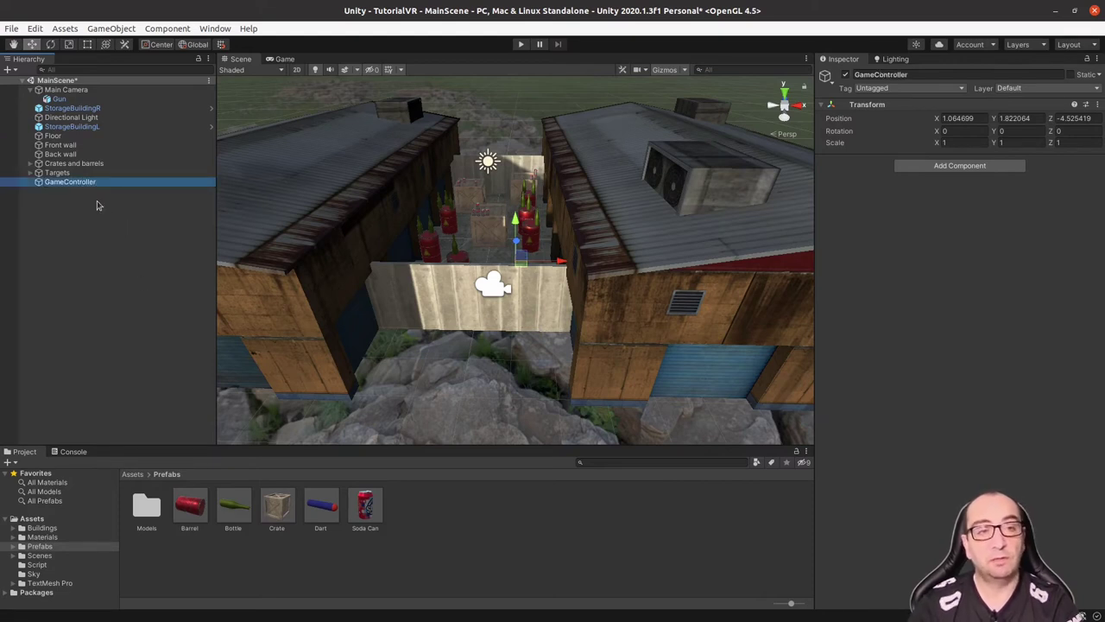
left_click(133, 474)
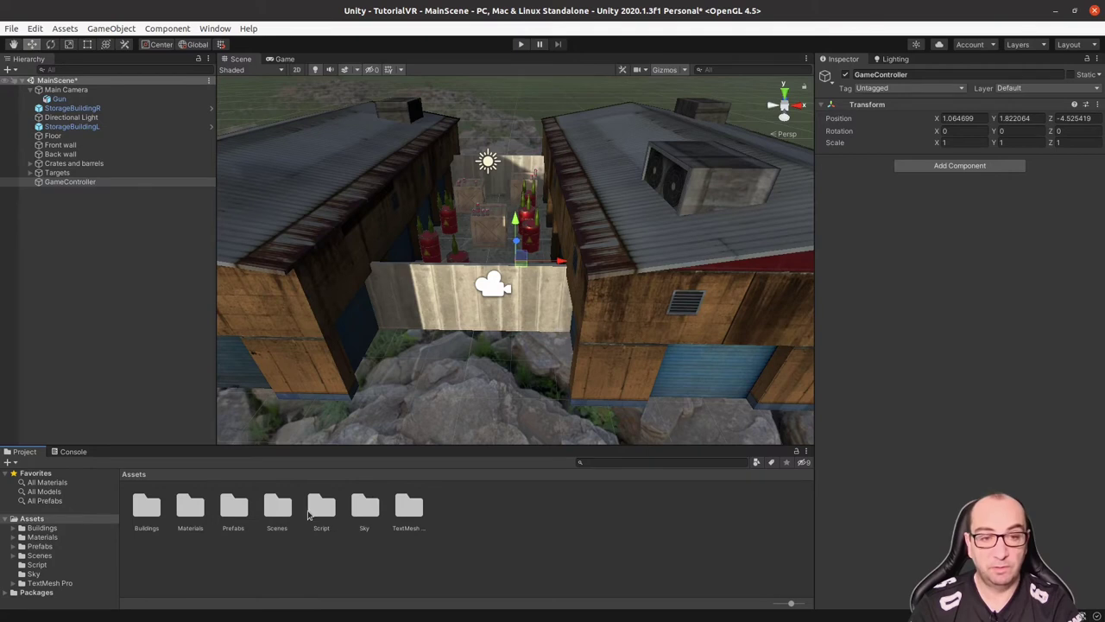
Step: Create a new C# script named GameController inside the Script folder
left_click(314, 511)
double_click(313, 511)
right_click(246, 509)
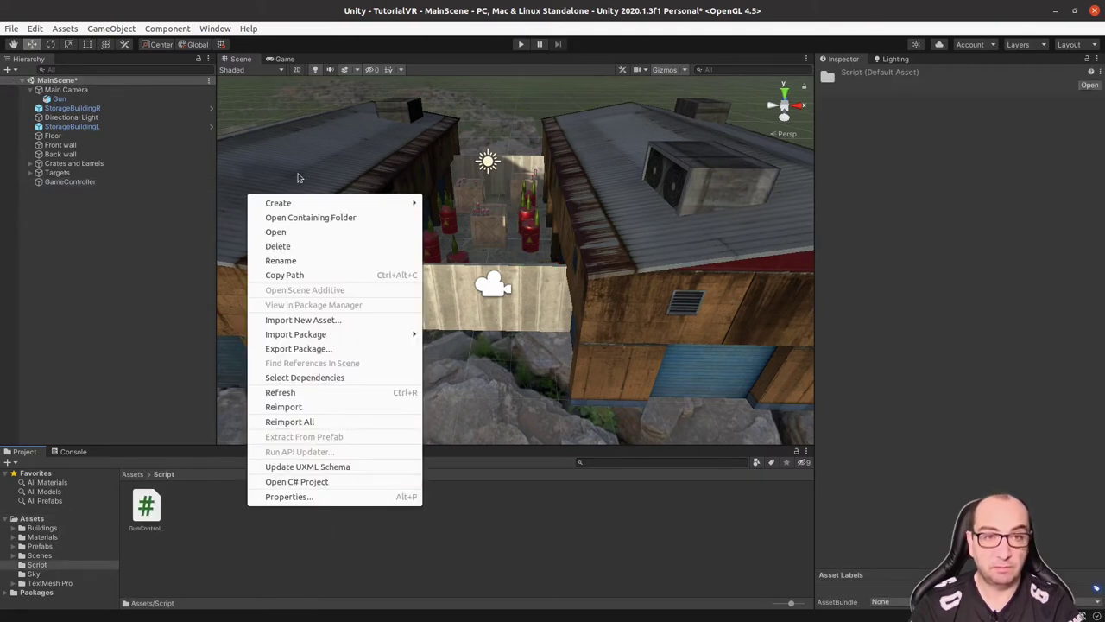
mouse_move(327, 207)
left_click(473, 162)
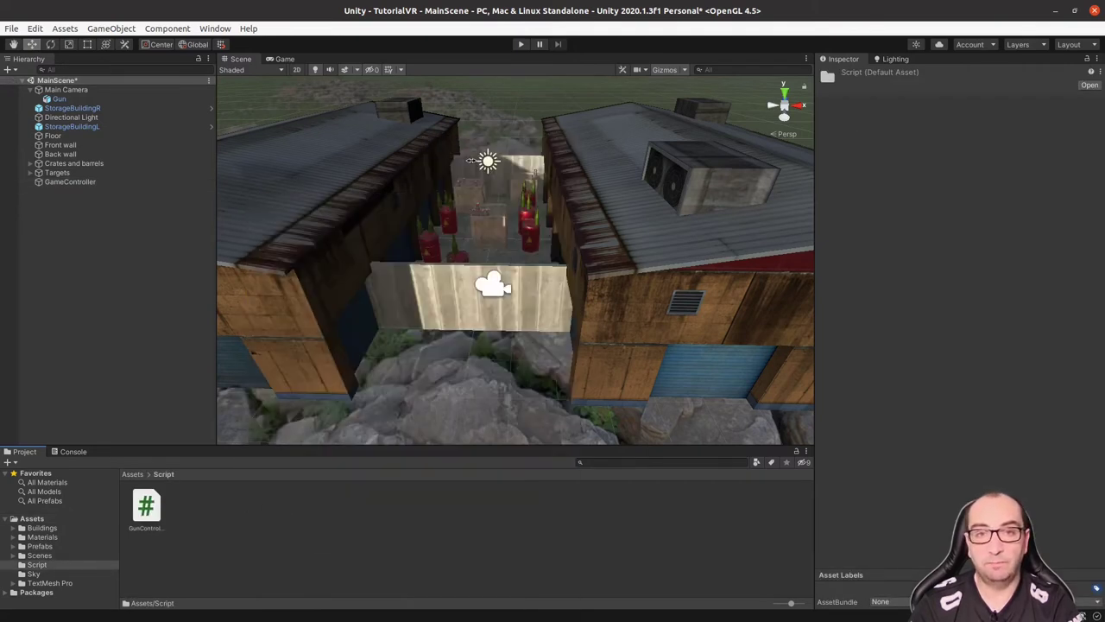
type("GameCo")
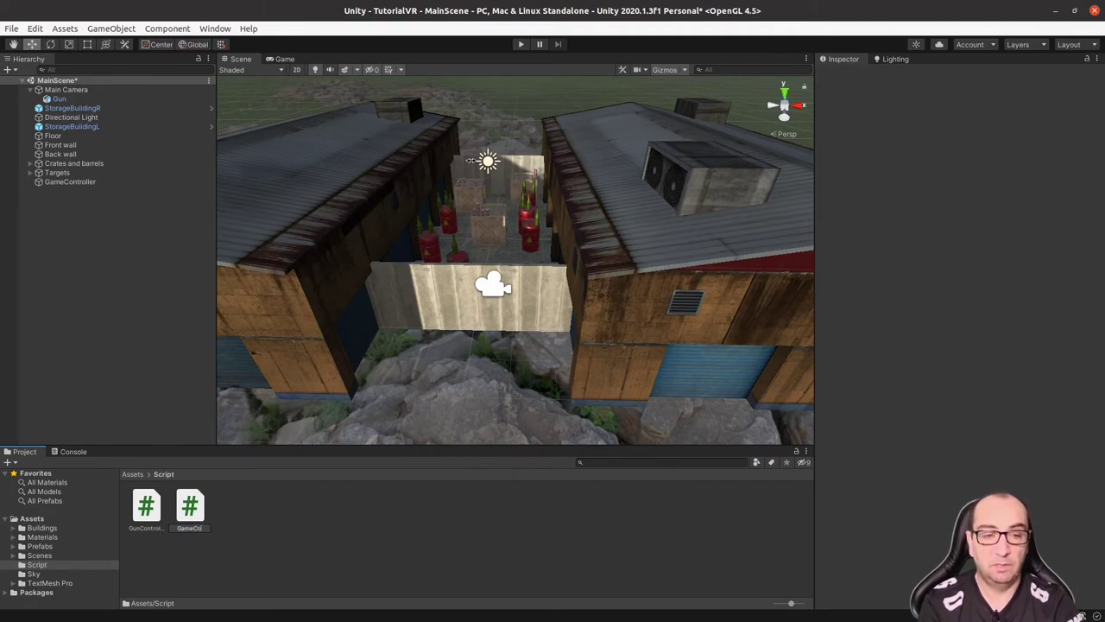
type("ntroller")
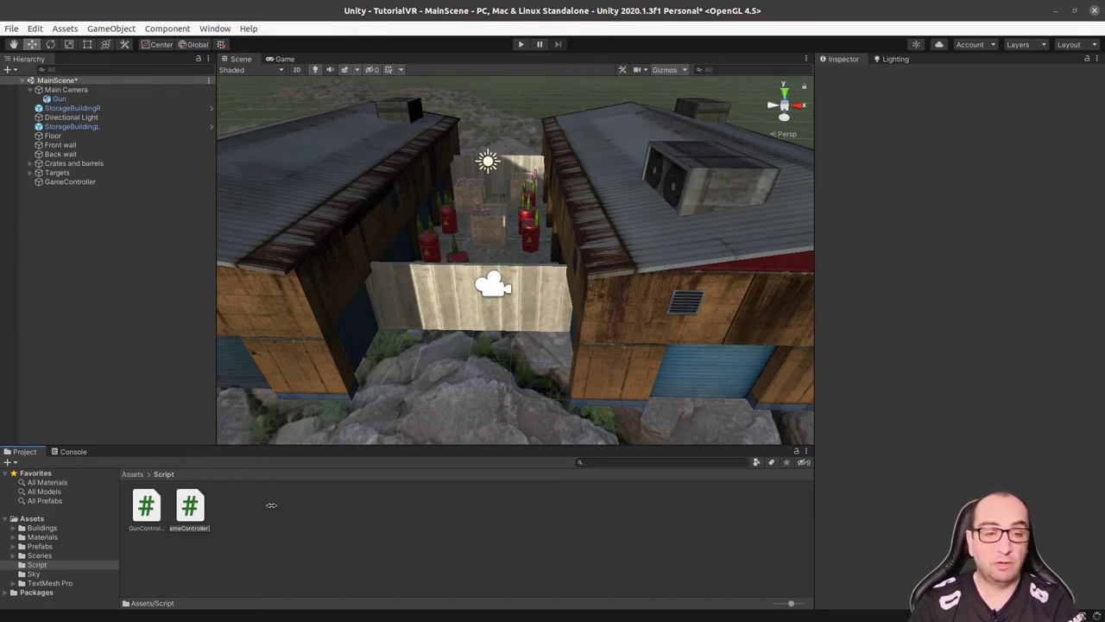
key("Return")
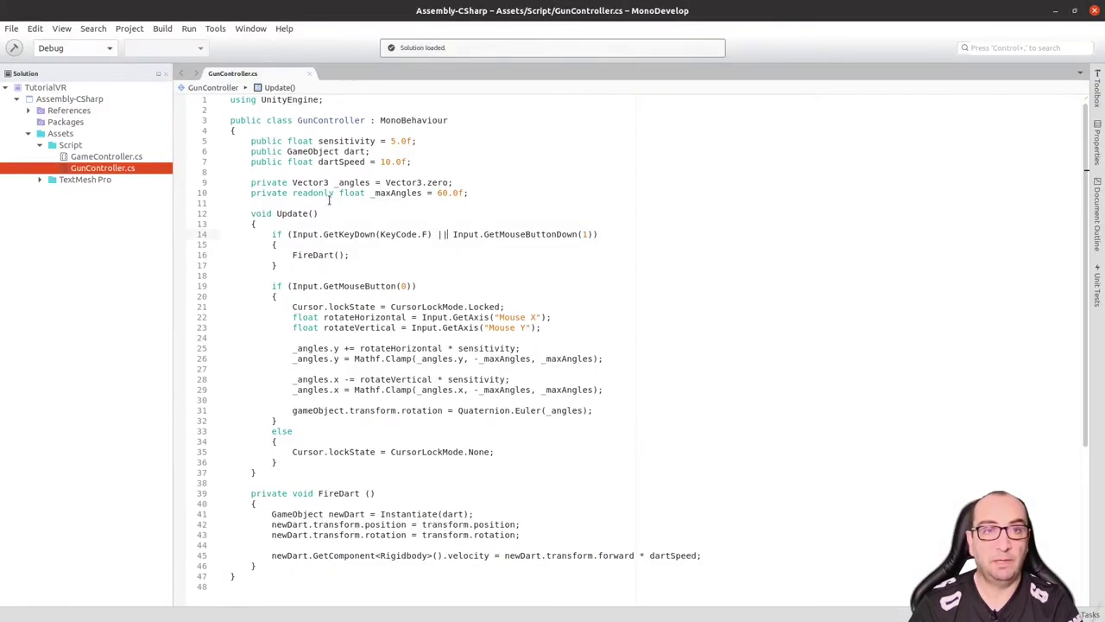
Step: Open GameController.cs in MonoDevelop and insert a blank line after the class's opening brace
left_click(129, 161)
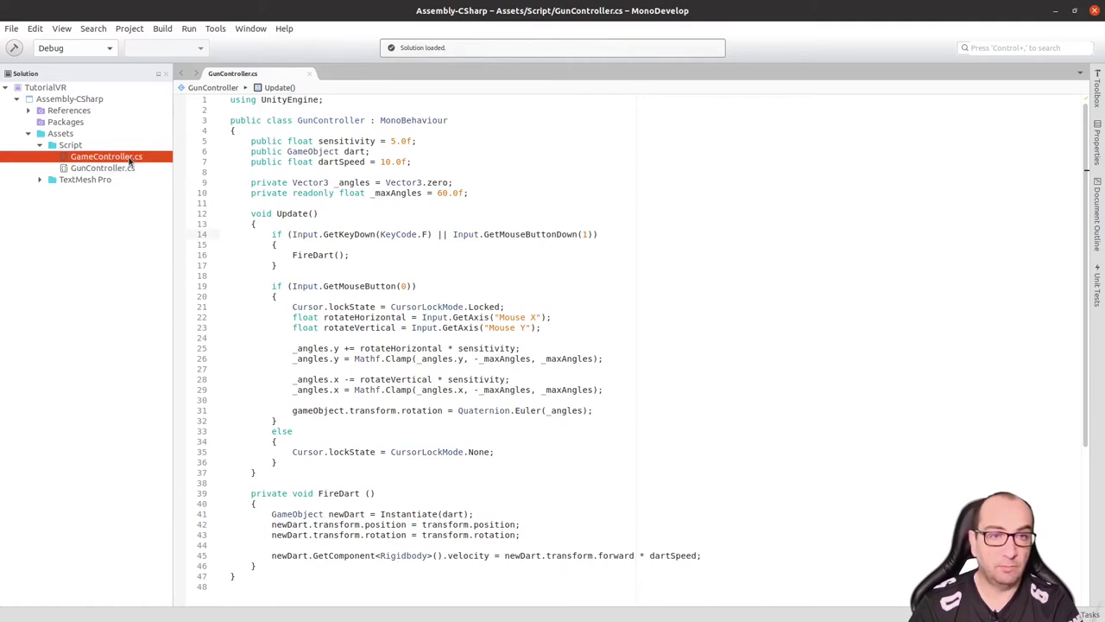
double_click(128, 161)
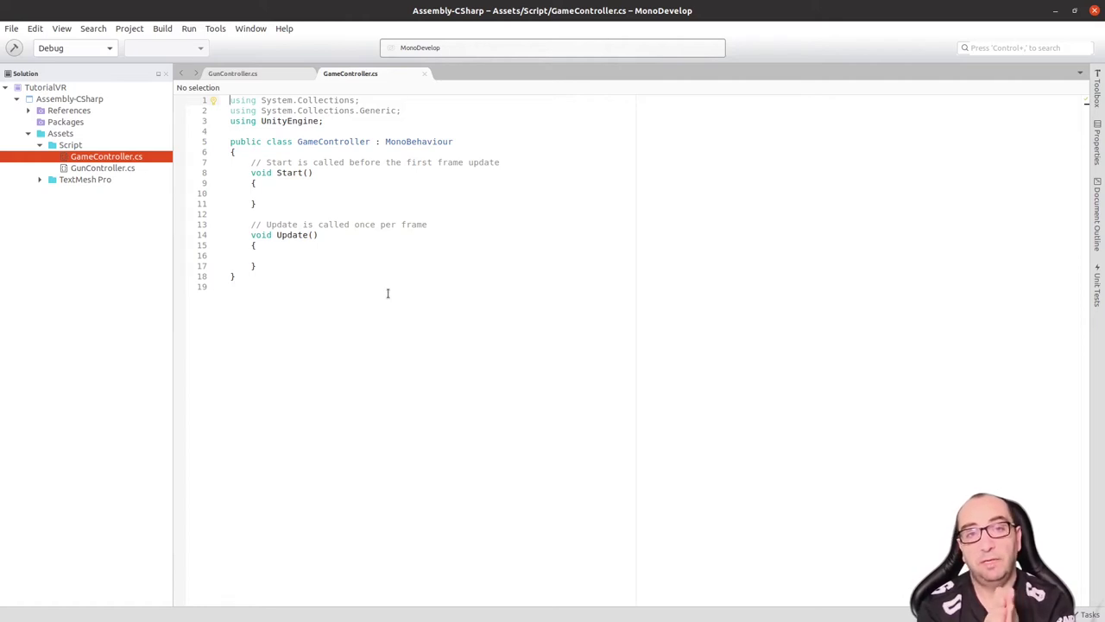
left_click(334, 102)
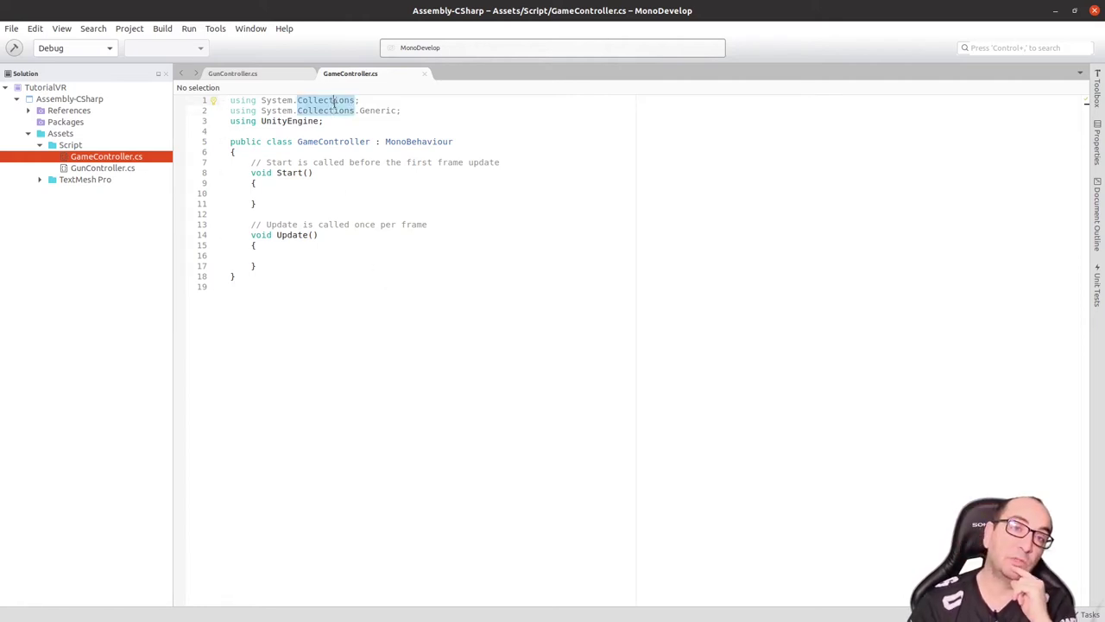
left_click(396, 111)
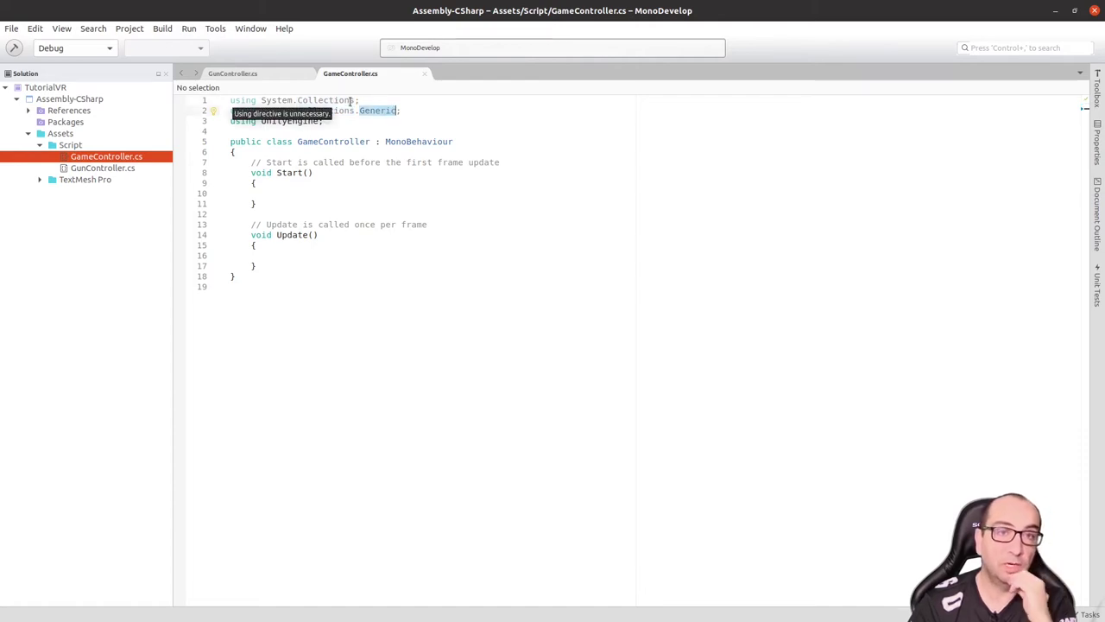
left_click(366, 122)
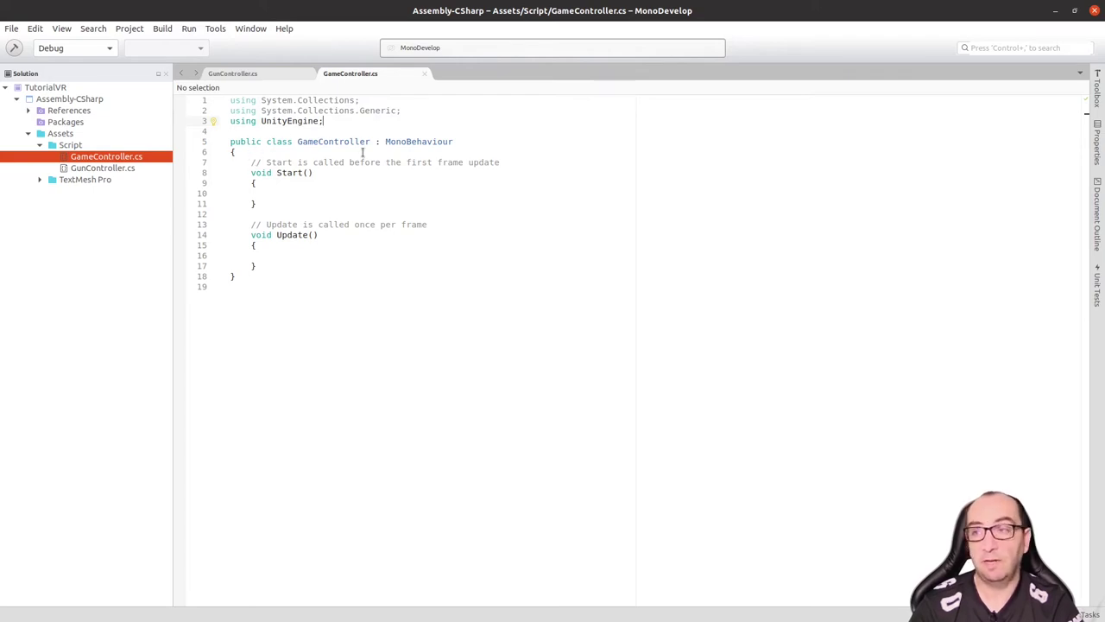
left_click(250, 152)
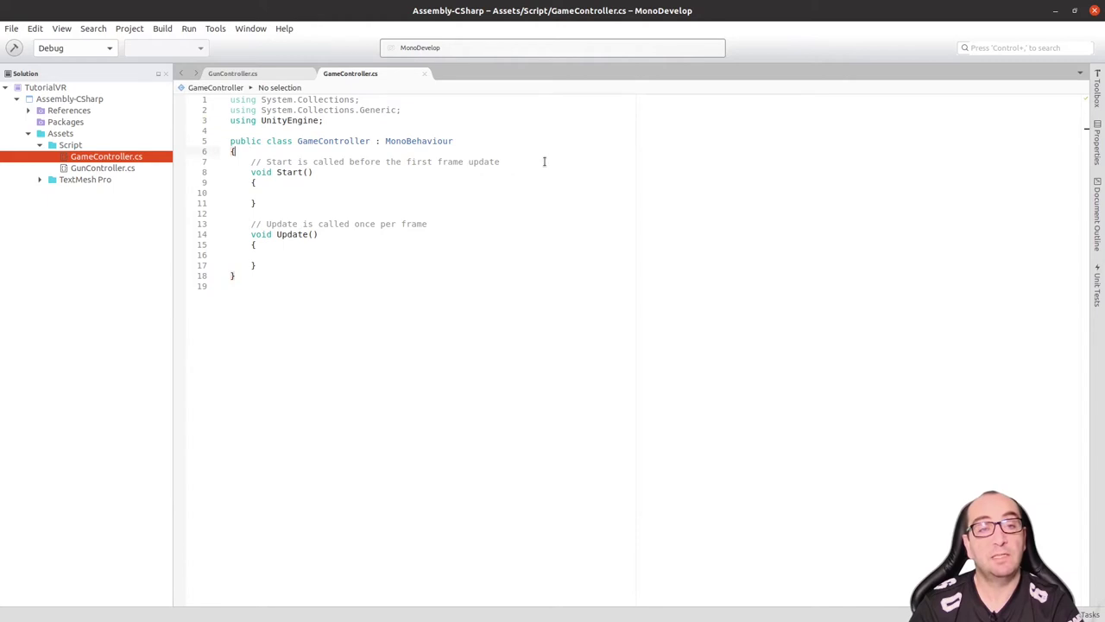
key("Return")
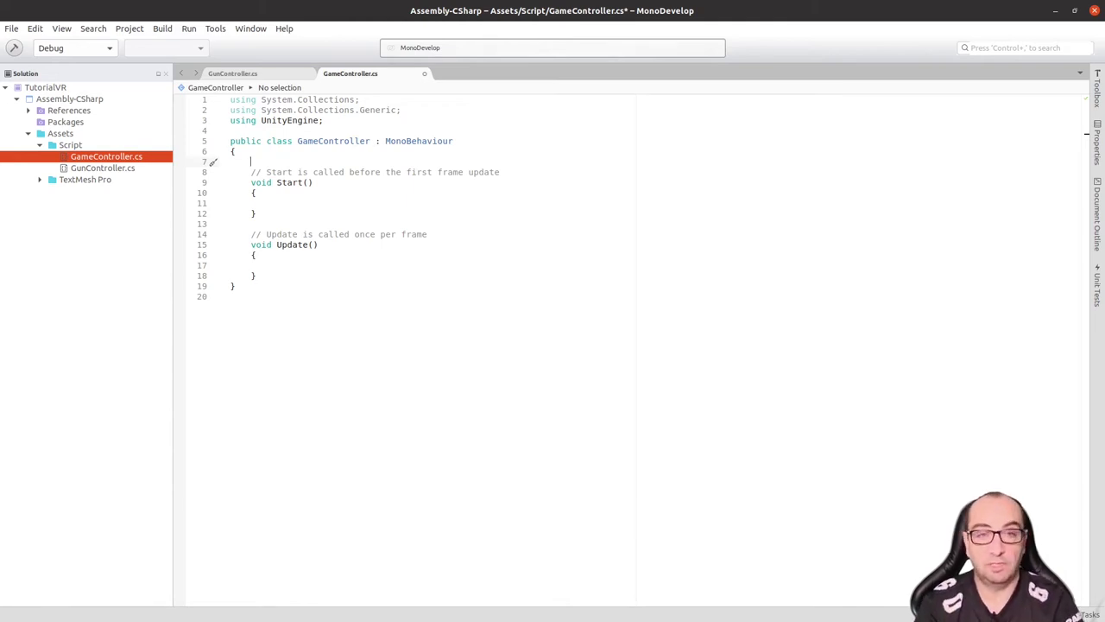
Step: Declare a private List<GameObject> field named _bottles
type("private List")
key("Escape")
type("<")
type("Game")
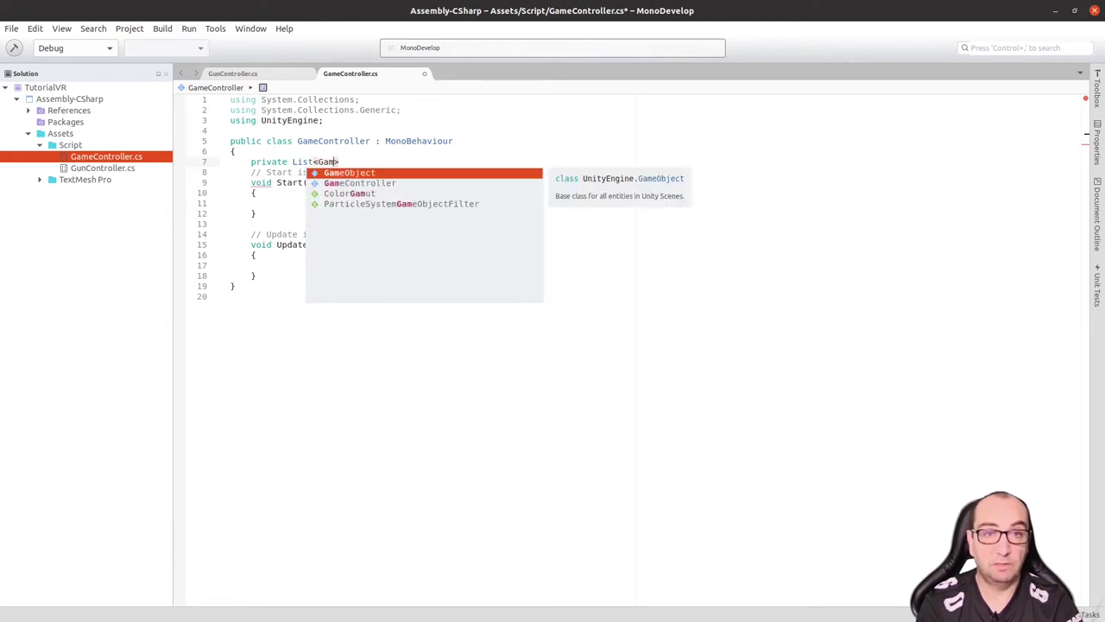
key("Return")
type("bottles")
key("Escape")
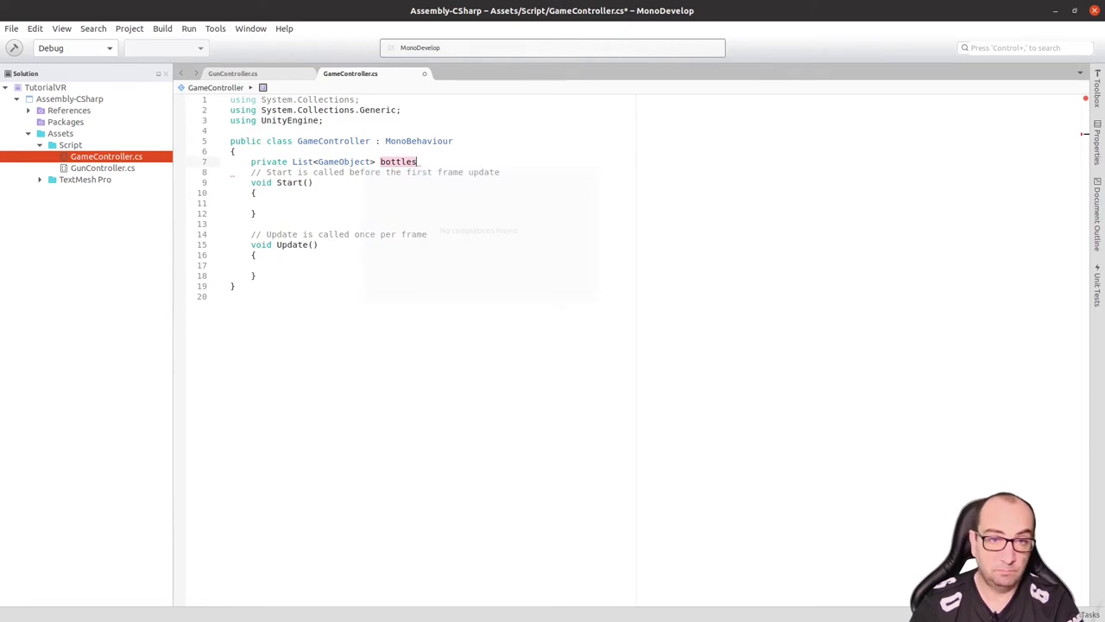
key("ctrl+Left")
type("_")
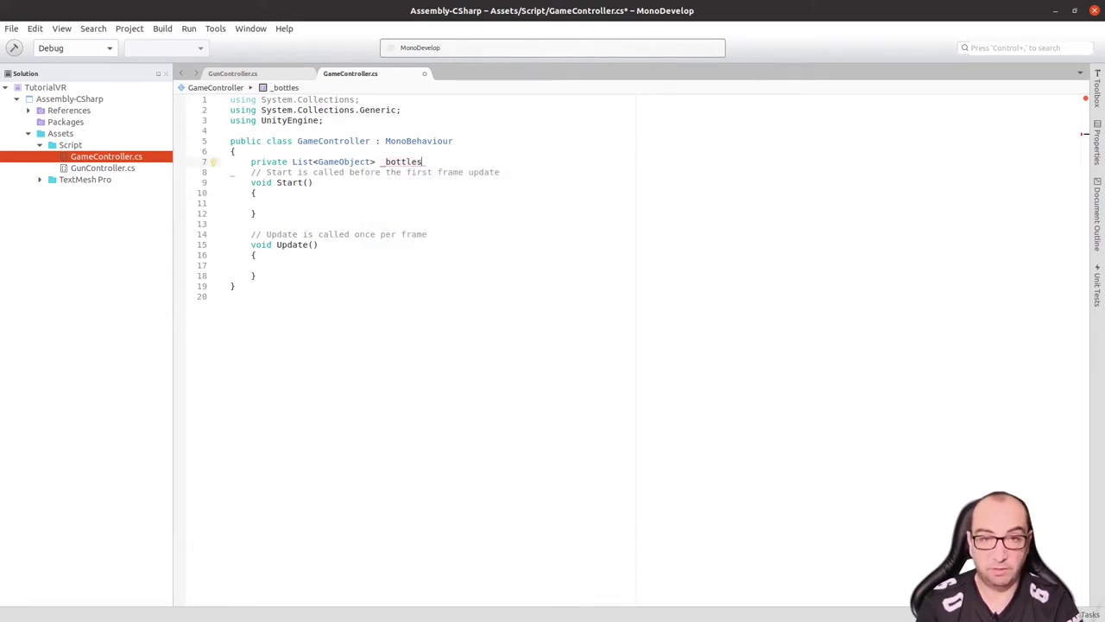
key("End")
type(";")
Step: Duplicate the declaration as a private List<GameObject> _cans field
left_click(213, 152, "shift")
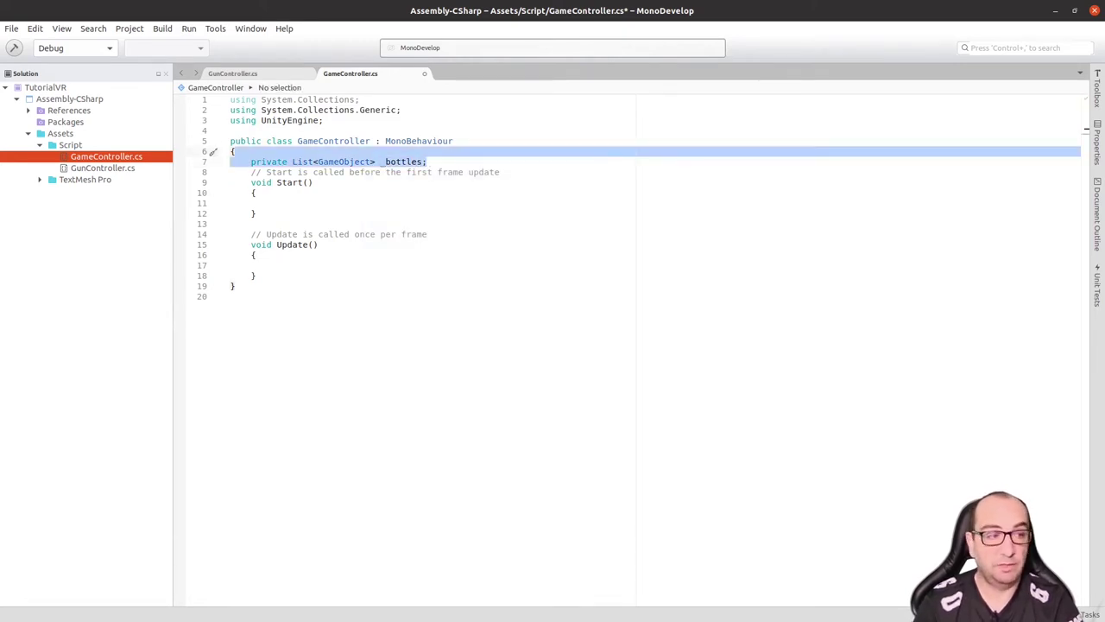
key("ctrl+c")
key("Right")
key("ctrl+v")
type("cans")
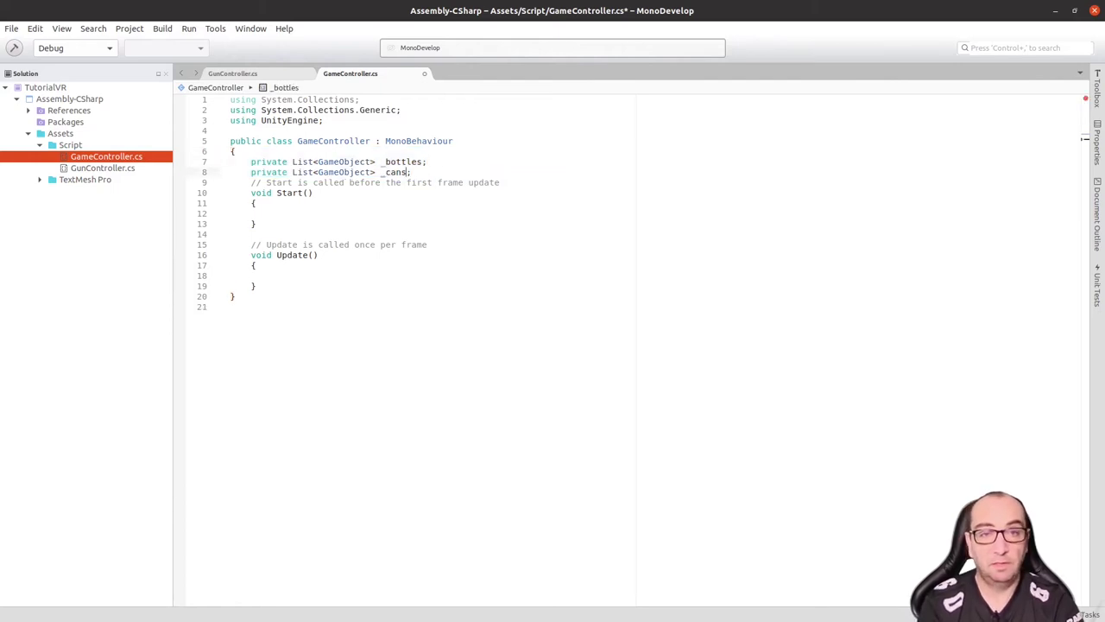
key("End")
Step: Add a private int _score = 0; field below the two lists
key("Return")
type("priva")
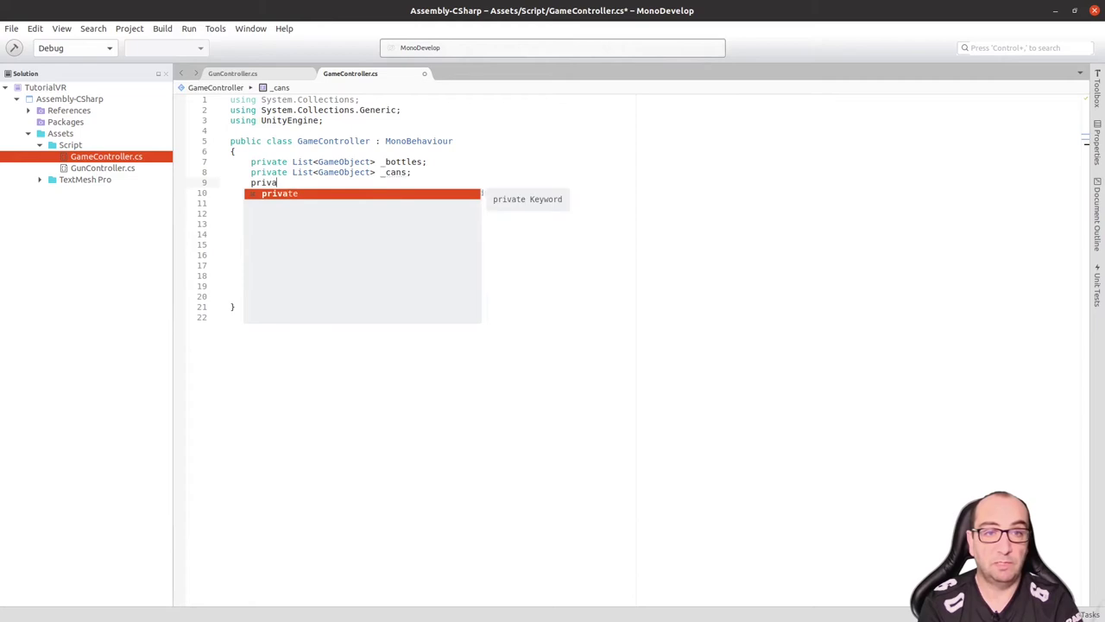
key("Tab")
type("int")
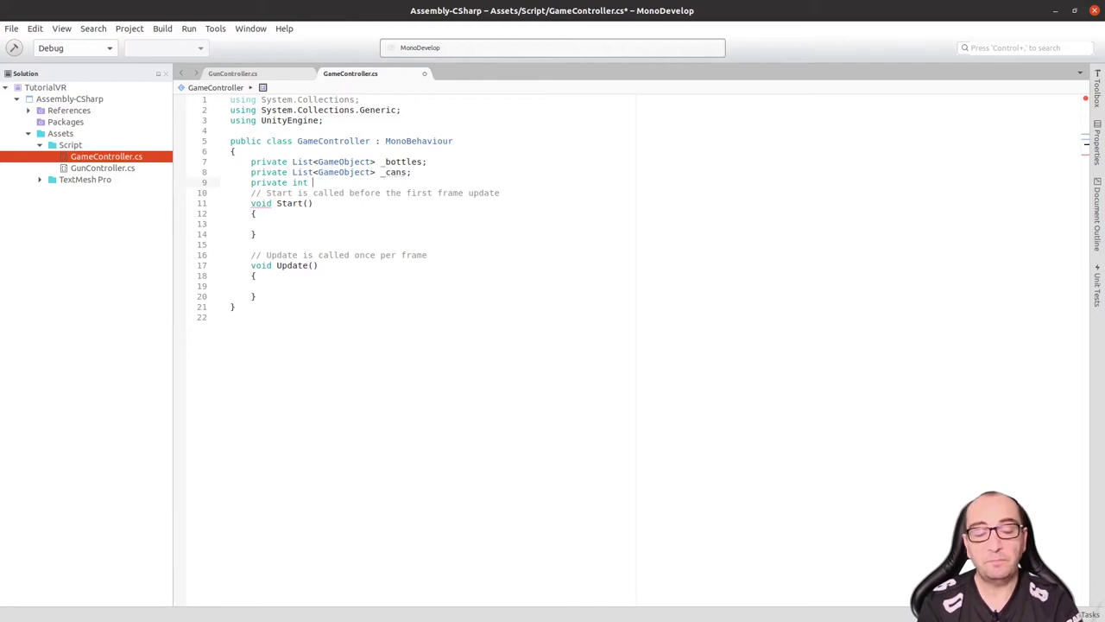
type(" _score = 0;")
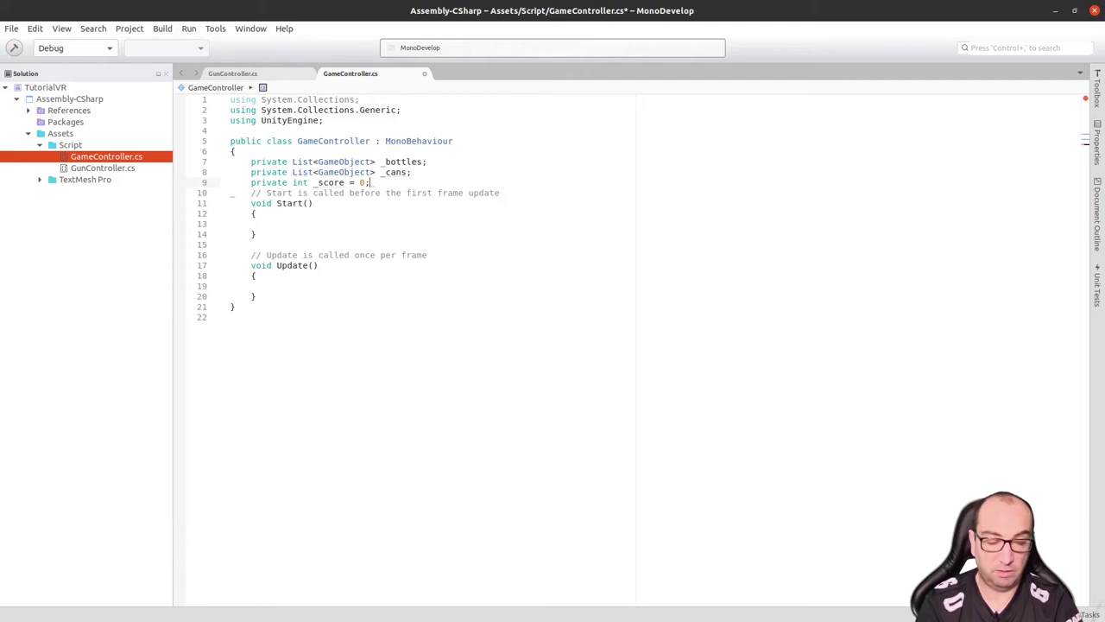
key("shift+Down")
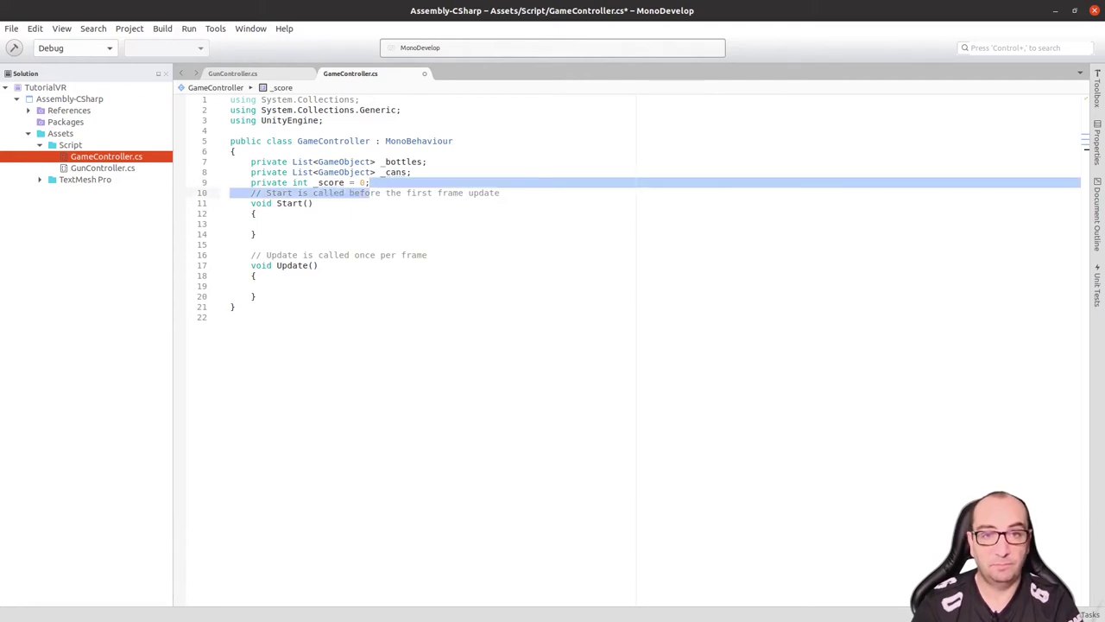
Step: Delete the Start comment and open a new indented line inside Start()
left_click(587, 234)
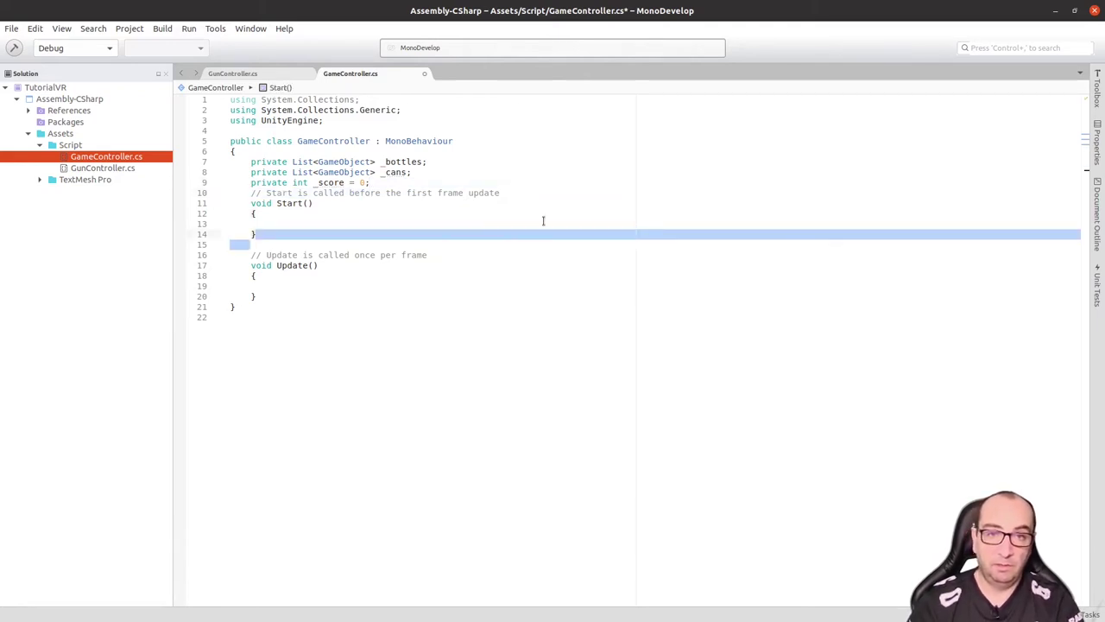
left_click_drag(500, 193, 509, 184)
key("BackSpace")
key("Down")
key("Down")
key("Down")
key("Left")
key("Right")
key("Return")
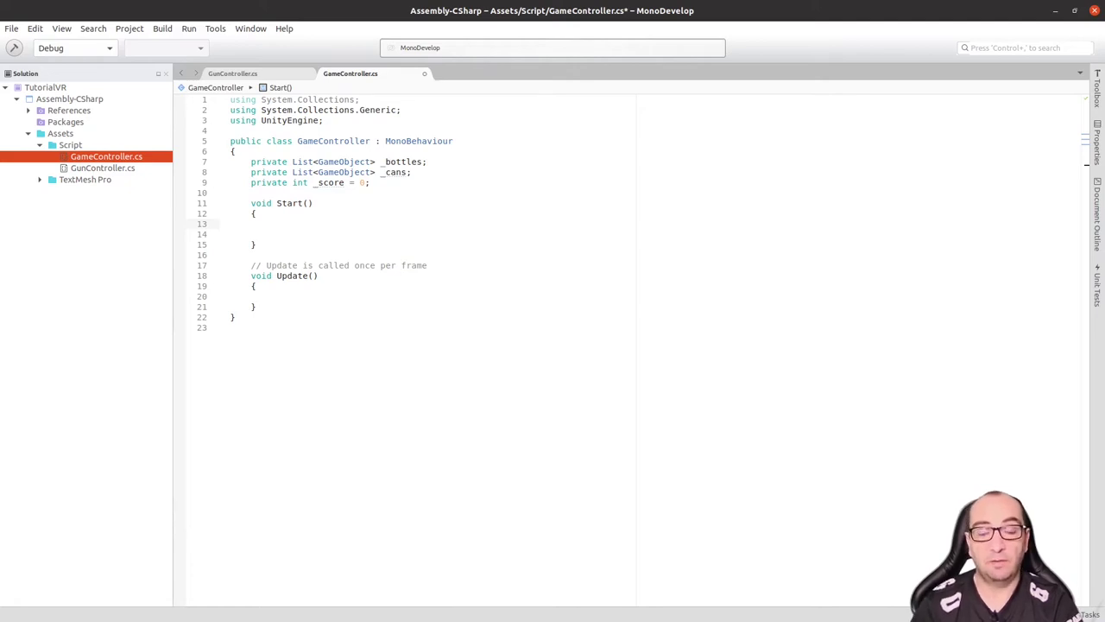
left_click_drag(383, 162, 406, 172)
left_click(405, 172)
left_click(285, 224)
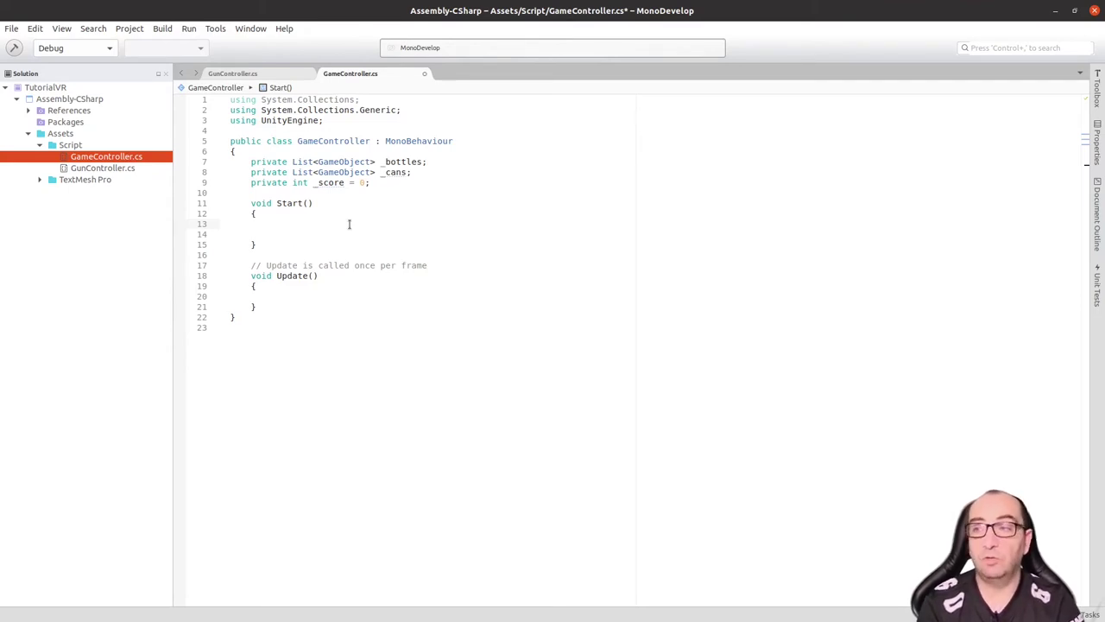
Step: Write GameObject.FindGameObjectsWithTag("Bottles") inside Start() using autocomplete
type("Ga")
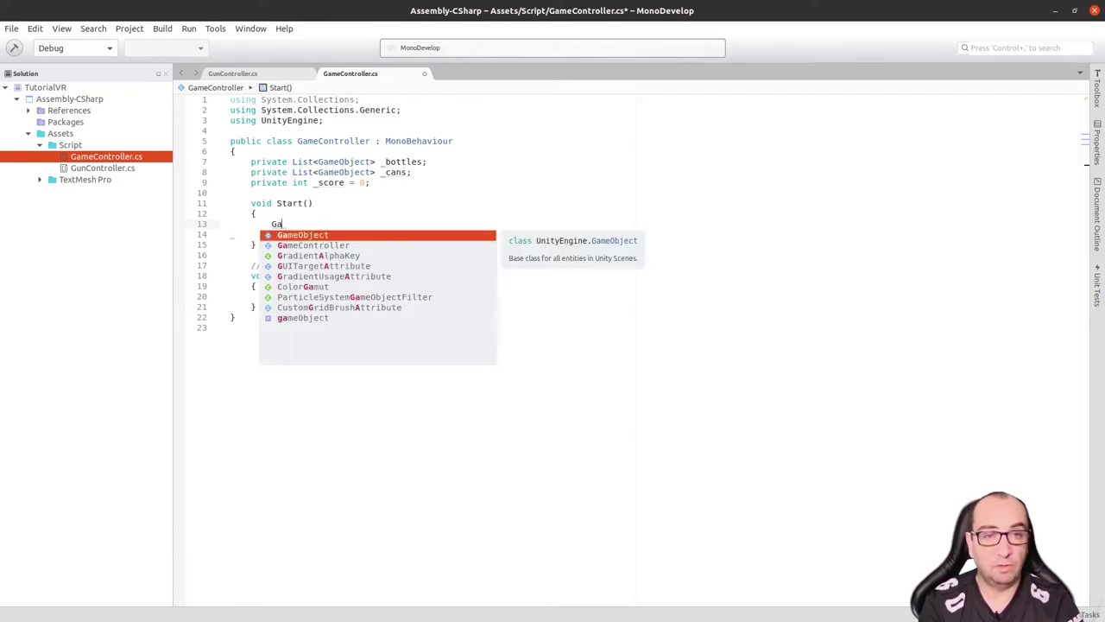
key("Return")
type(".")
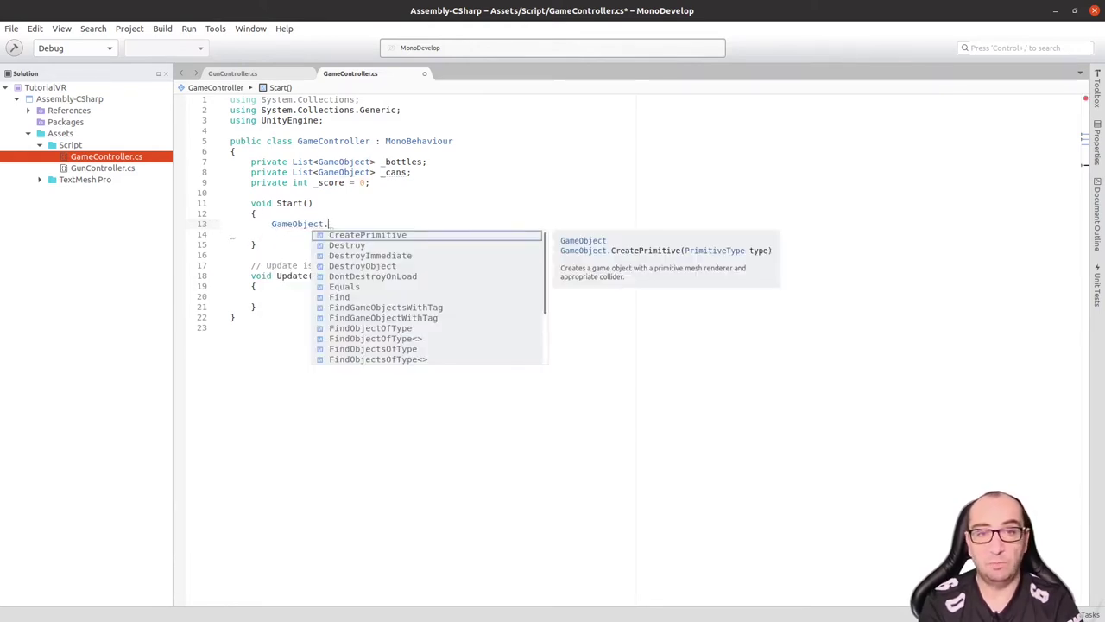
type("fin")
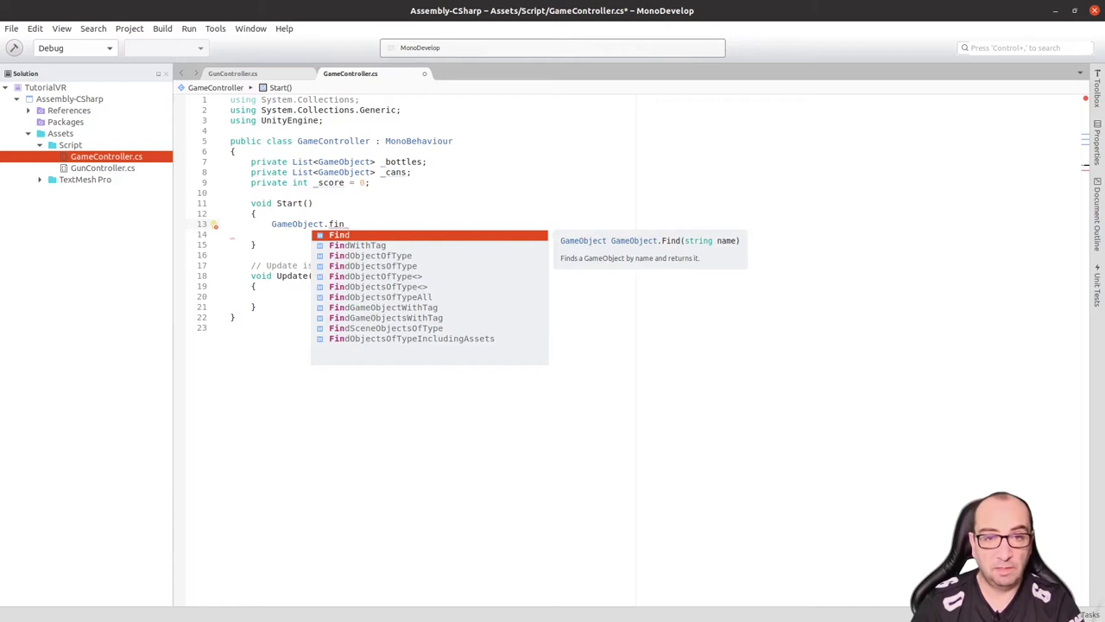
key("Down")
key("Down")
key("Down")
key("Down")
key("Down")
key("Down")
key("Down")
key("Down")
key("Up")
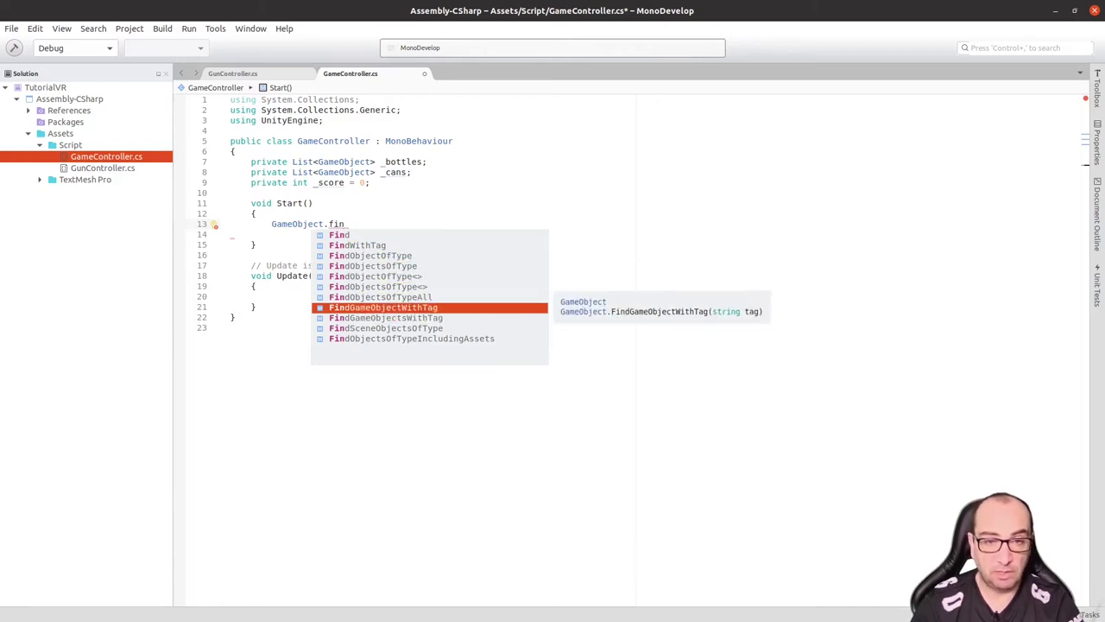
key("Down")
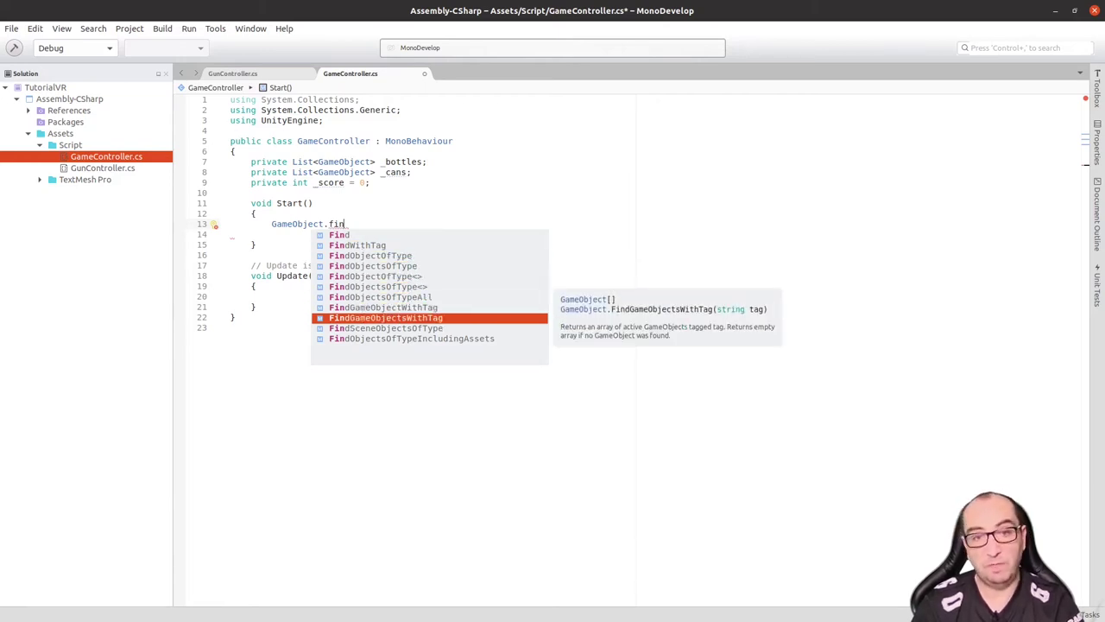
key("Return")
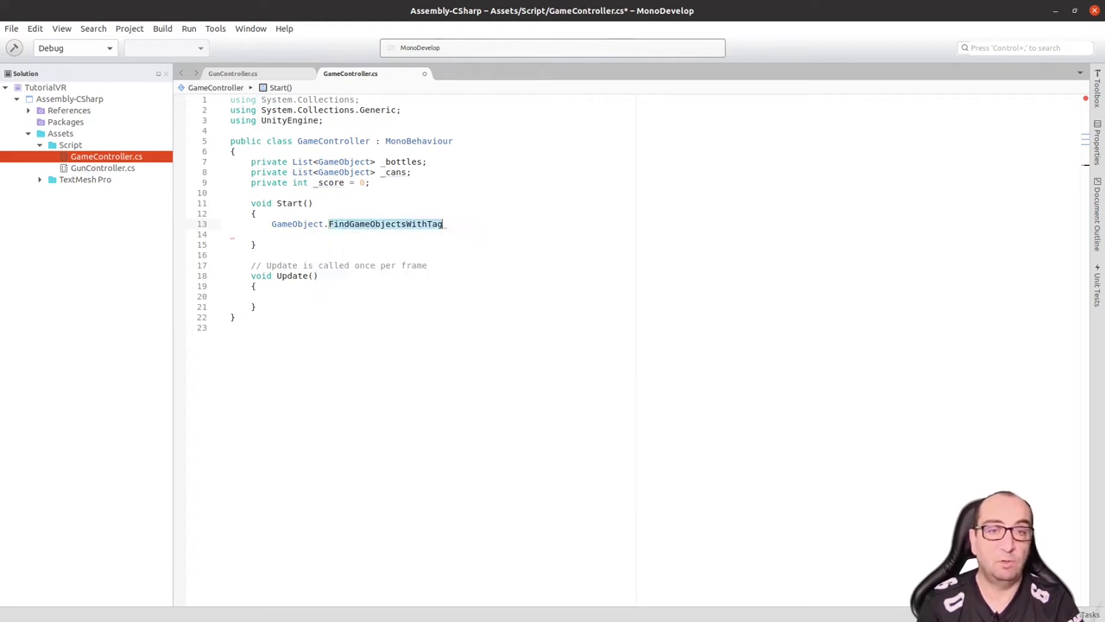
key("ctrl+z")
key("BackSpace")
key("BackSpace")
key("Down")
key("Down")
key("Down")
key("Down")
key("Down")
key("Down")
key("Down")
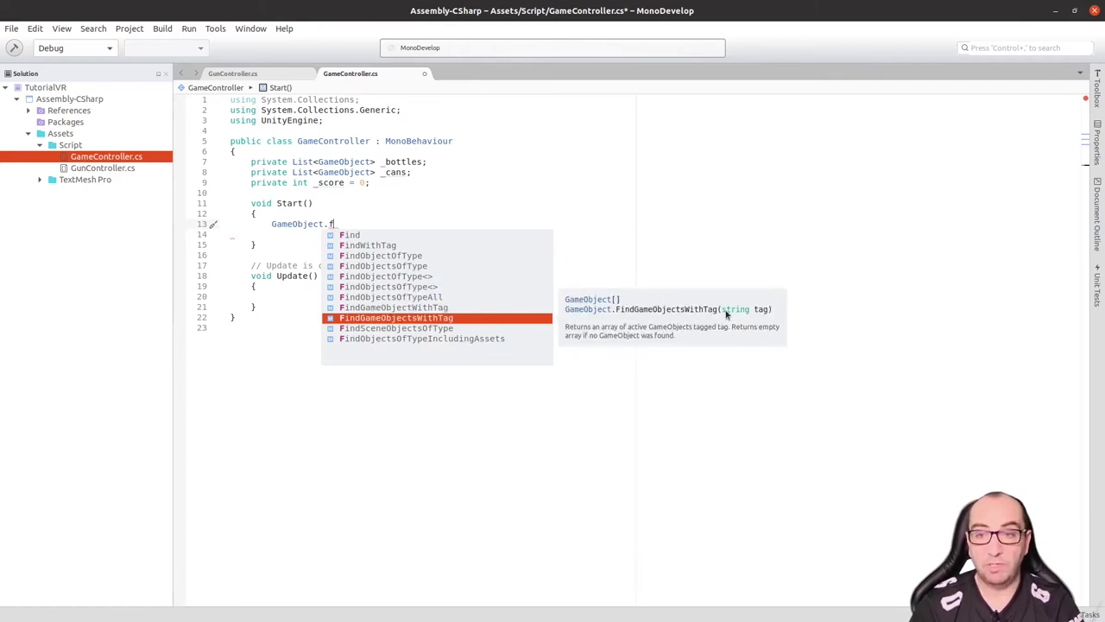
left_click(473, 319)
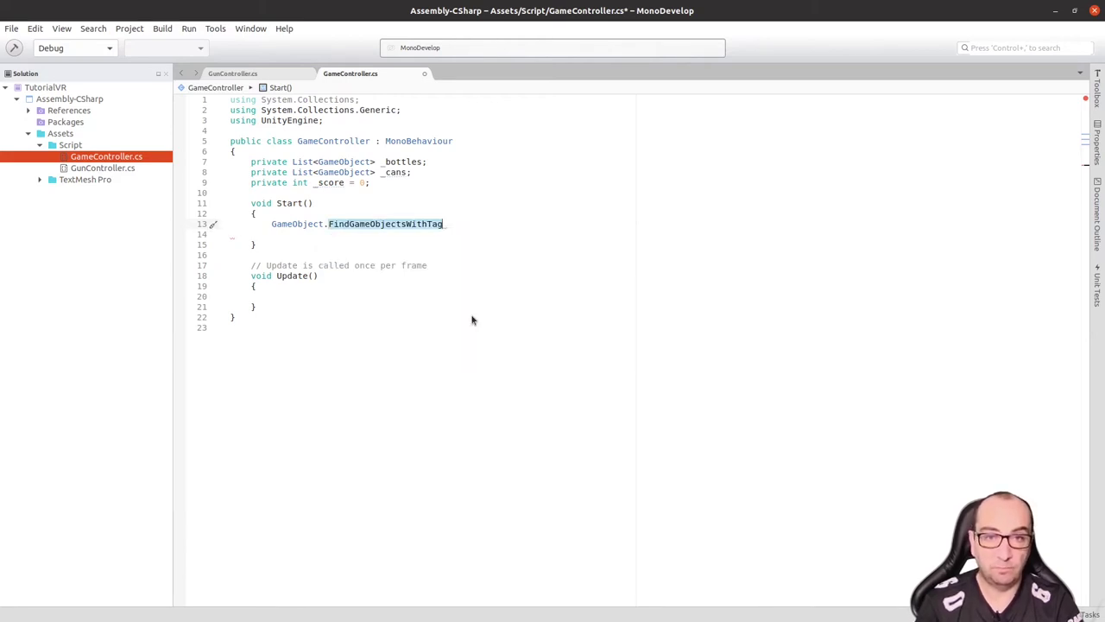
type("(\"Bottles\")")
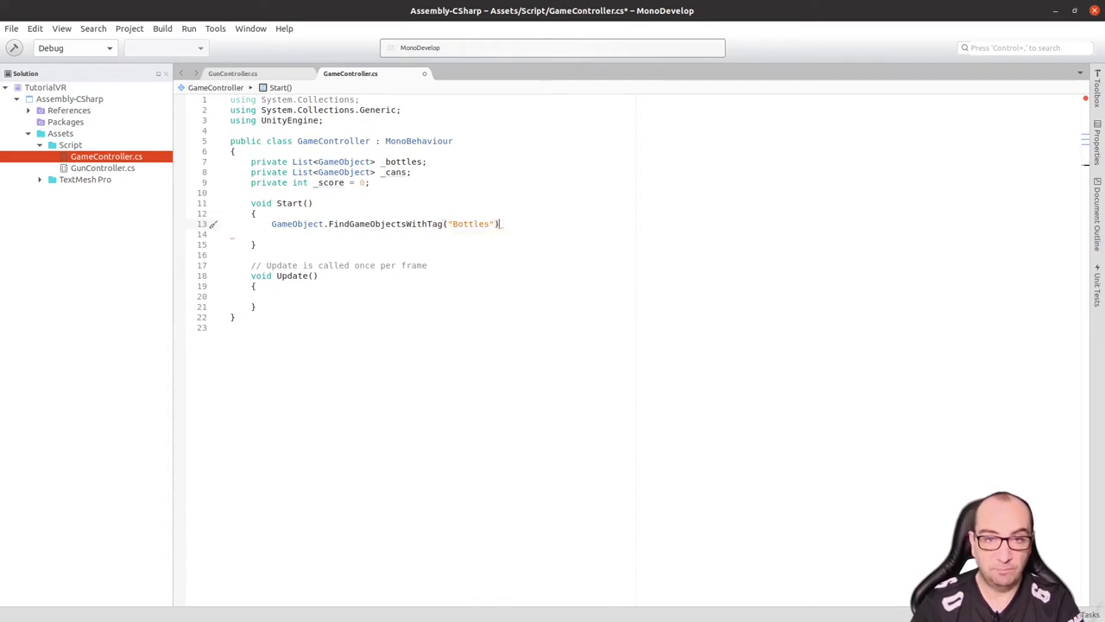
Step: Wrap the call as _bottles = new List<GameObject>(...); and fix the _bottle typo
left_click(451, 223)
left_click(323, 223)
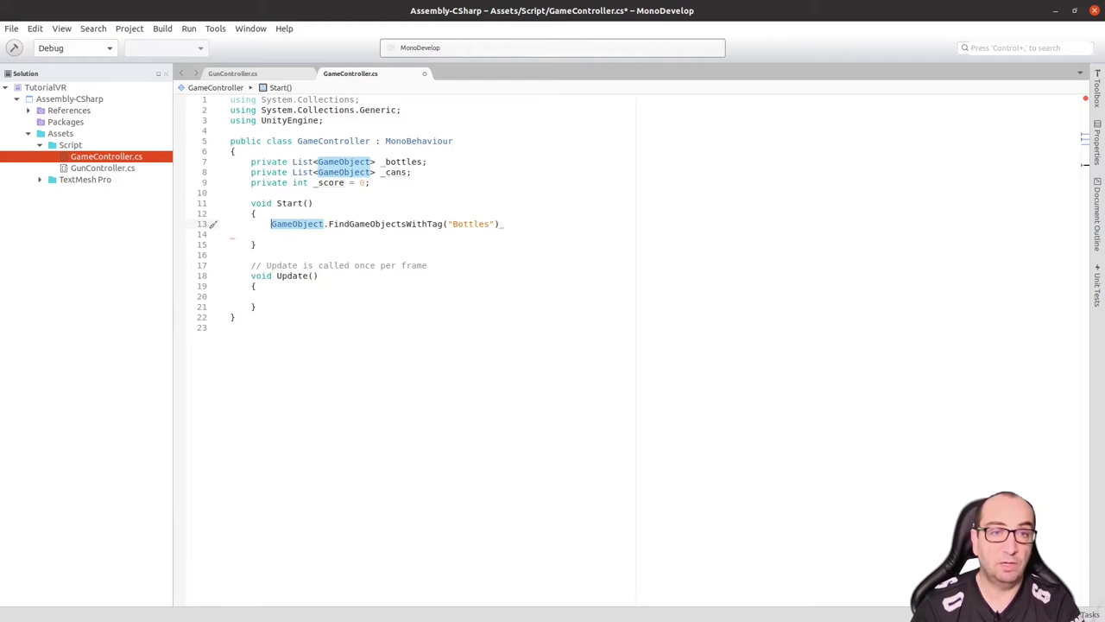
type("_bottle ")
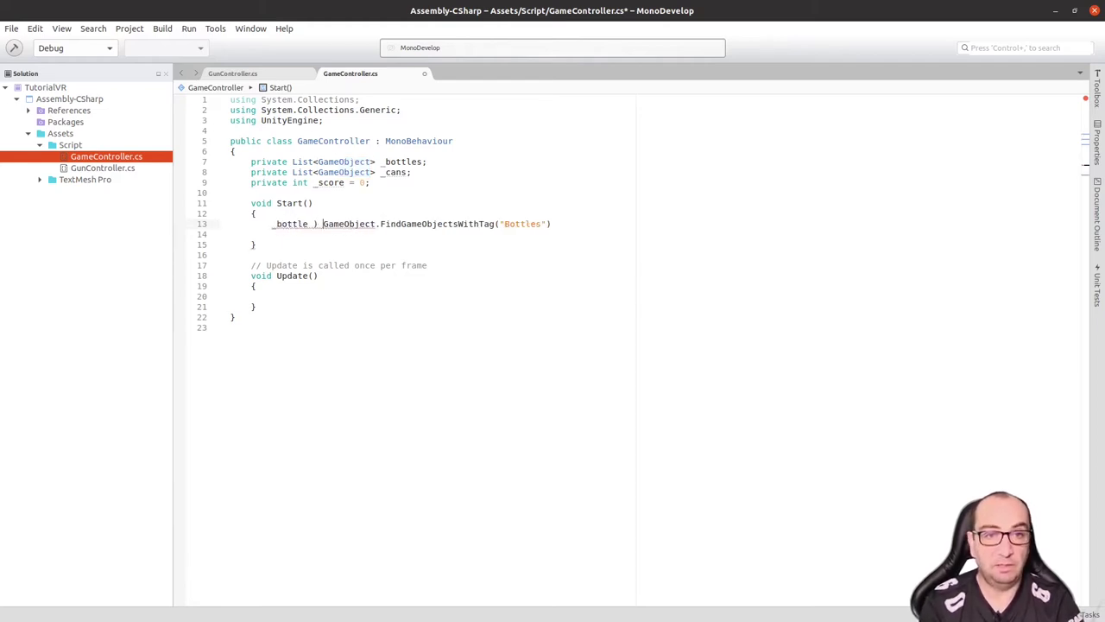
type("= new List(")
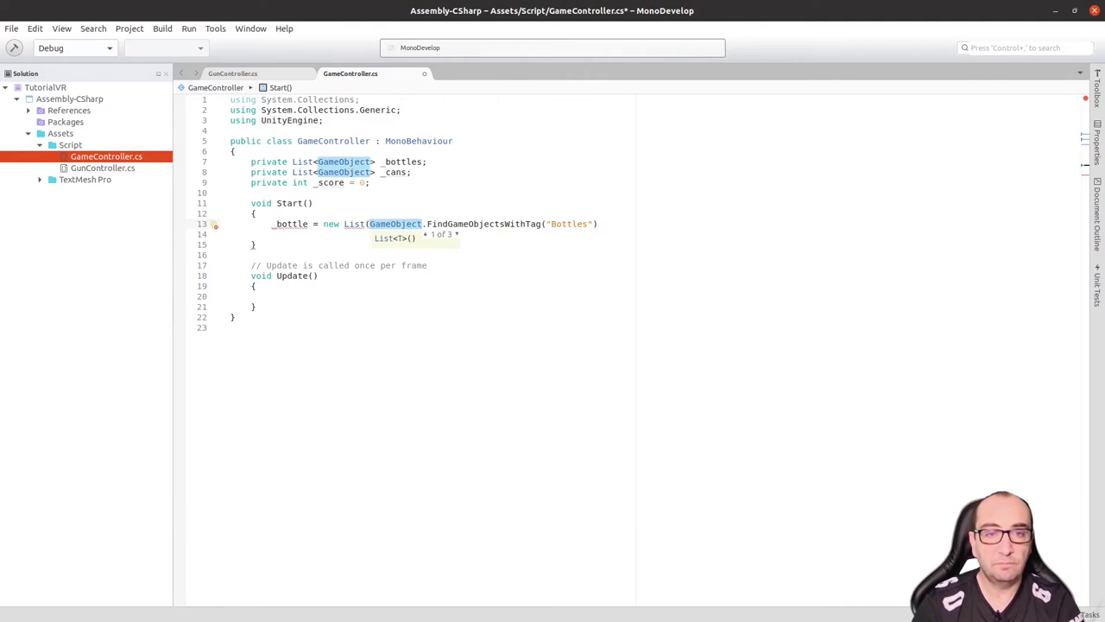
left_click(366, 224)
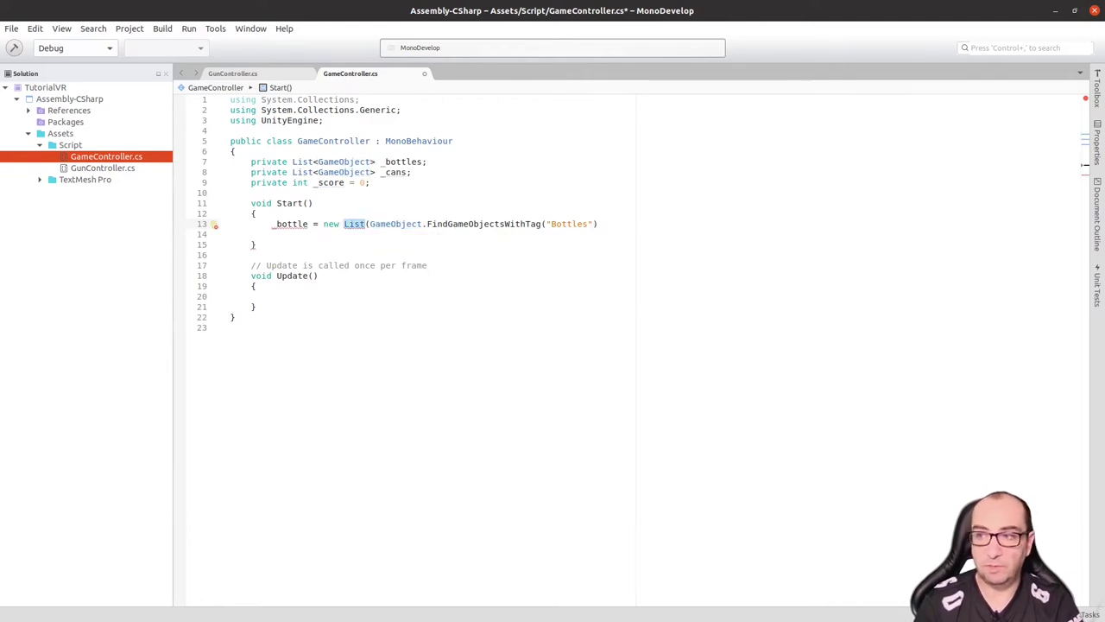
type("<Ga")
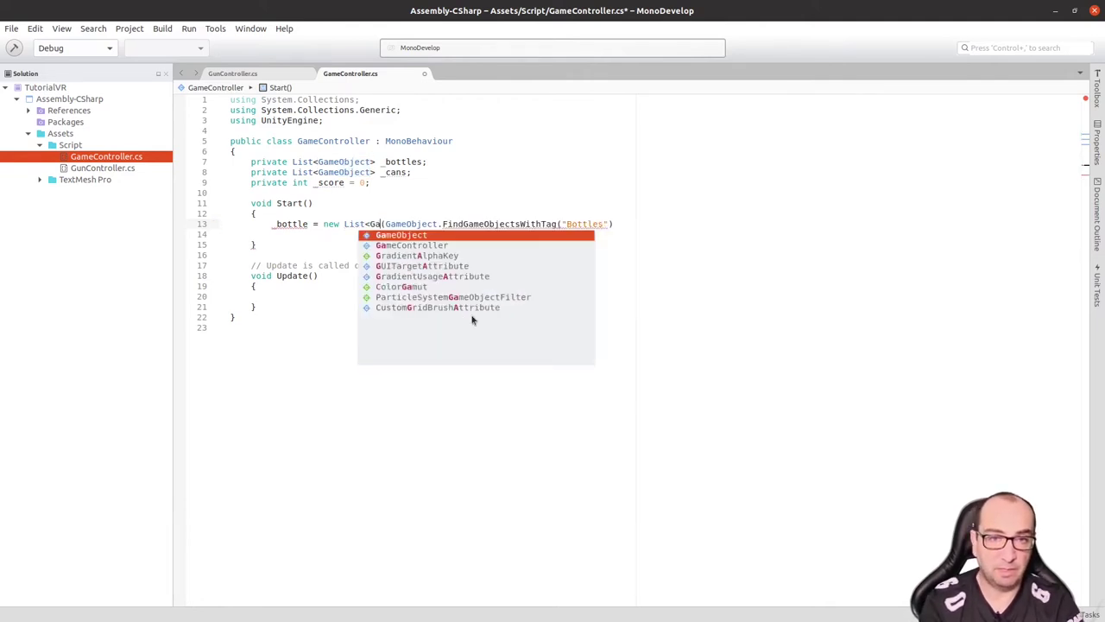
type("me")
type(">")
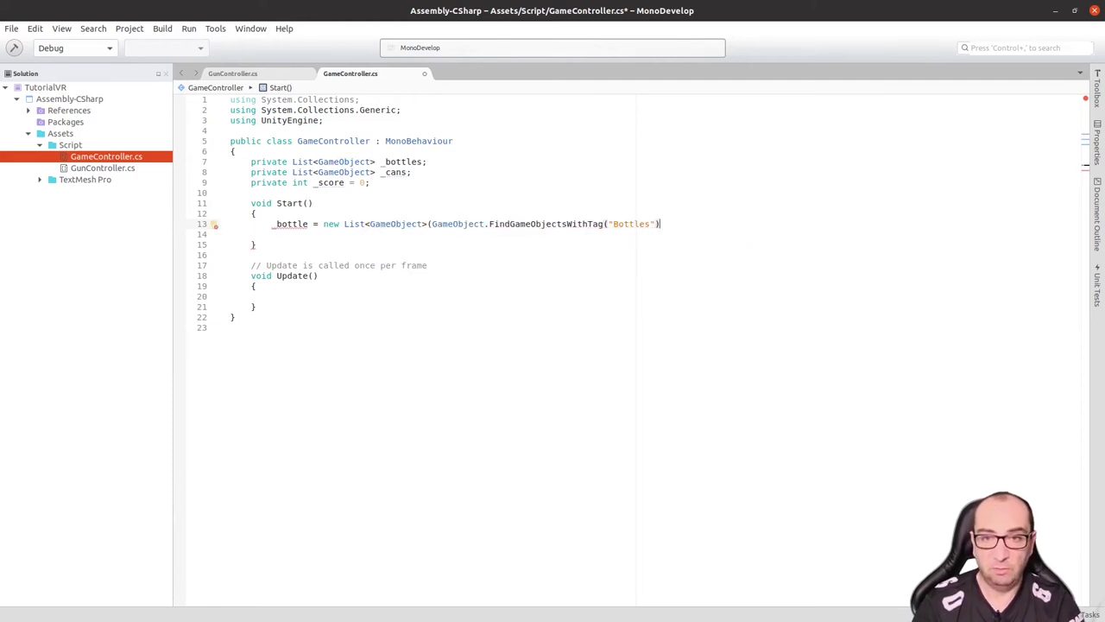
type(");")
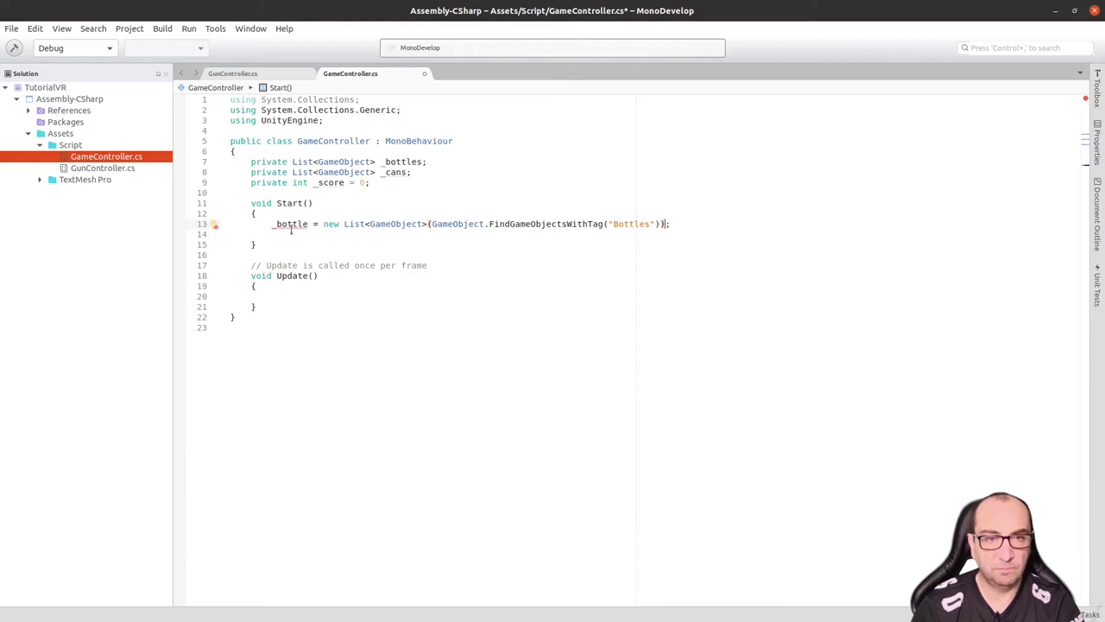
mouse_move(291, 224)
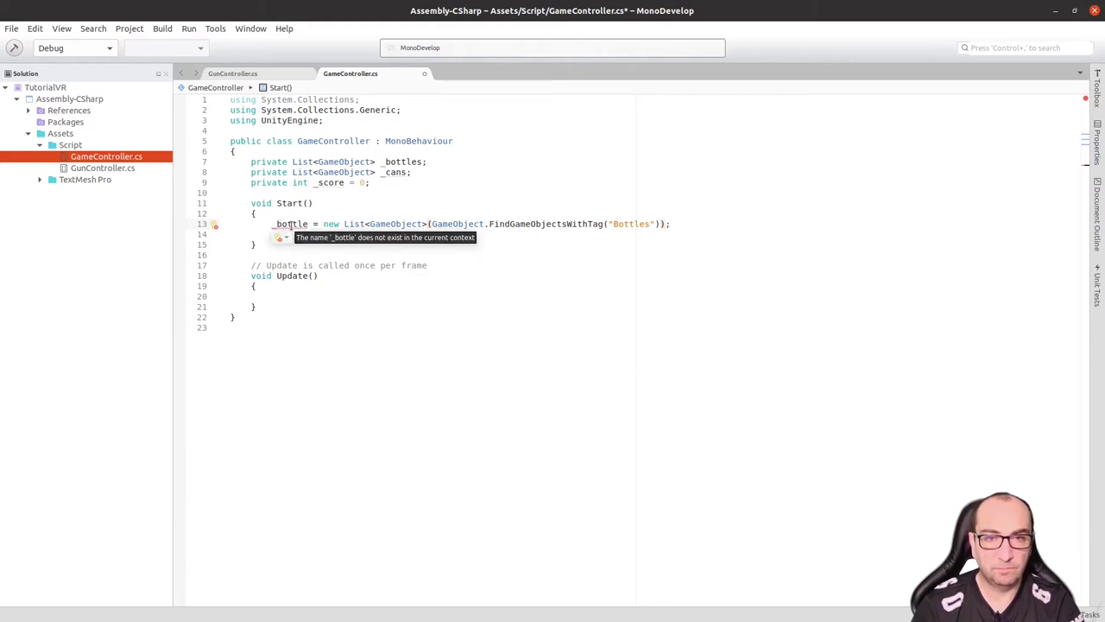
left_click(292, 224)
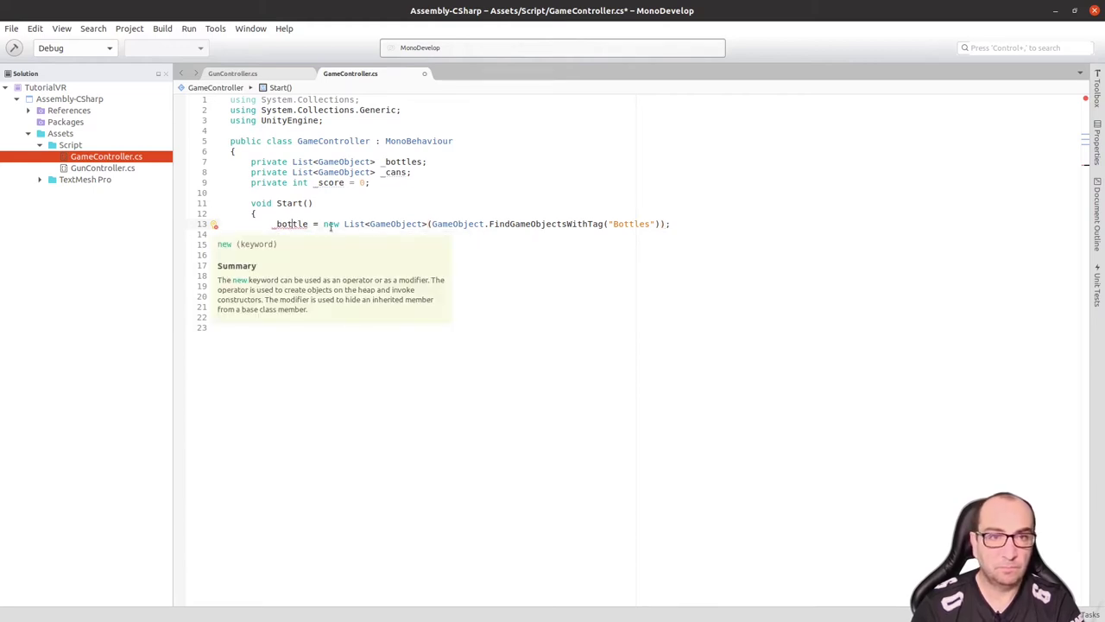
type("s")
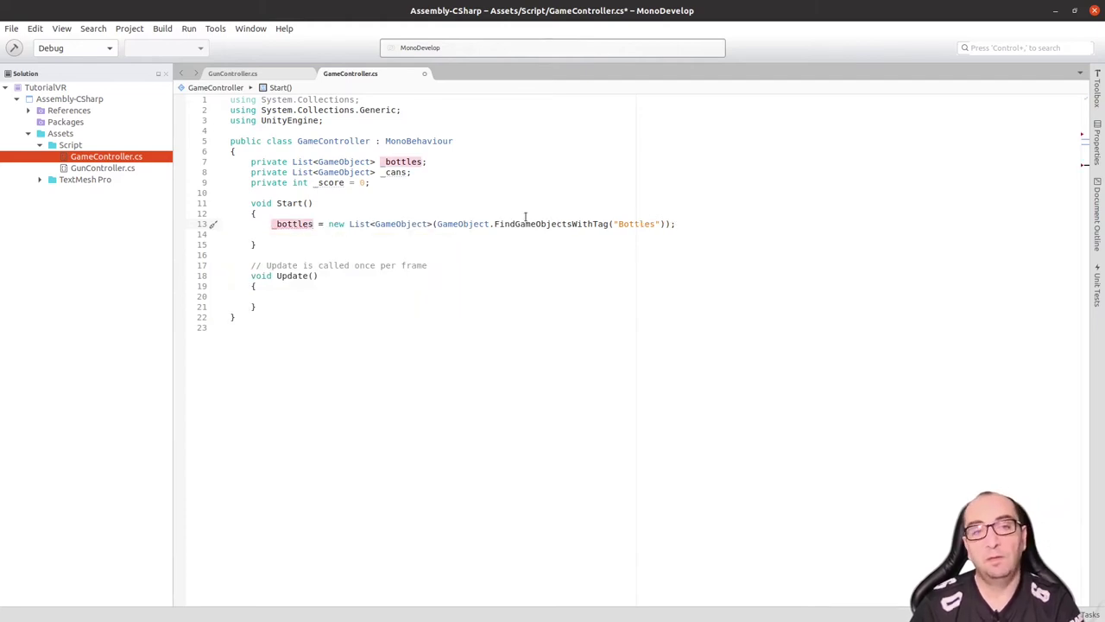
key("Down")
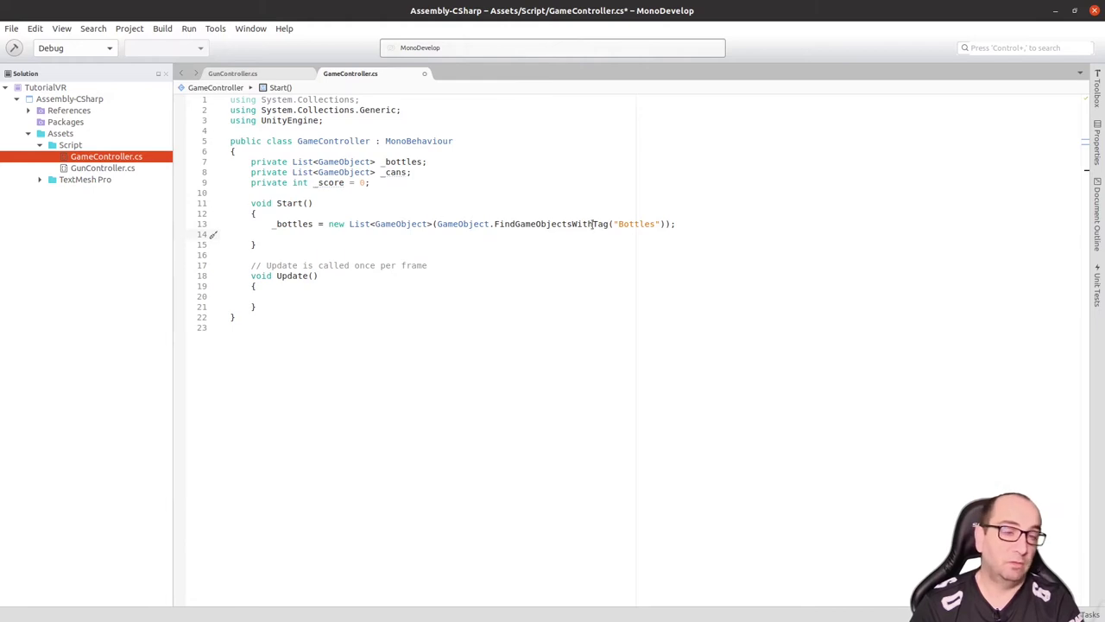
left_click_drag(677, 224, 679, 214)
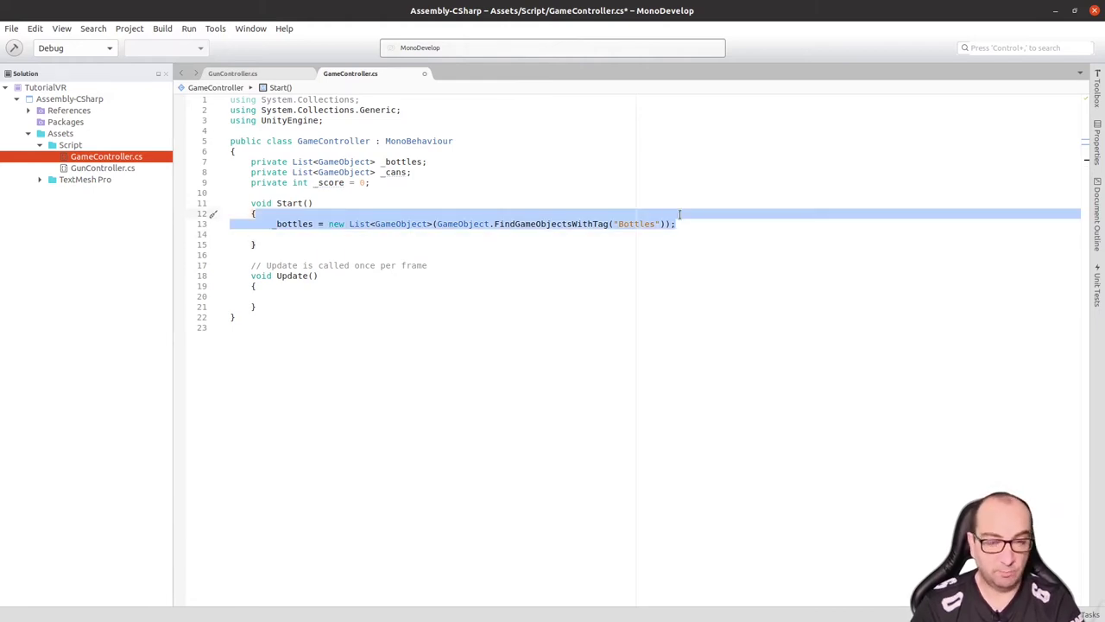
Step: Duplicate the bottles line for cans with the "Can" tag and save the script
key("ctrl+c")
left_click(679, 222)
key("ctrl+v")
key("Left")
key("Left")
key("Left")
key("ctrl+shift+Left")
type("Ca")
left_click(372, 234)
key("Left")
key("shift+Left")
key("shift+Left")
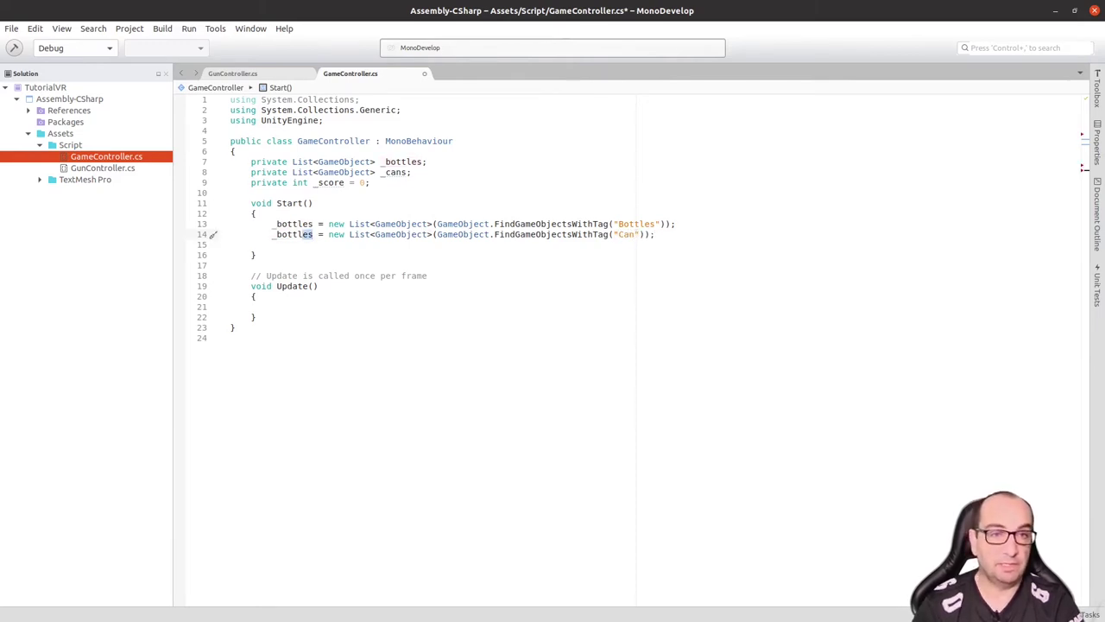
key("shift+Left")
key("shift+Left")
key("shift+Left")
type("can")
key("ctrl+s")
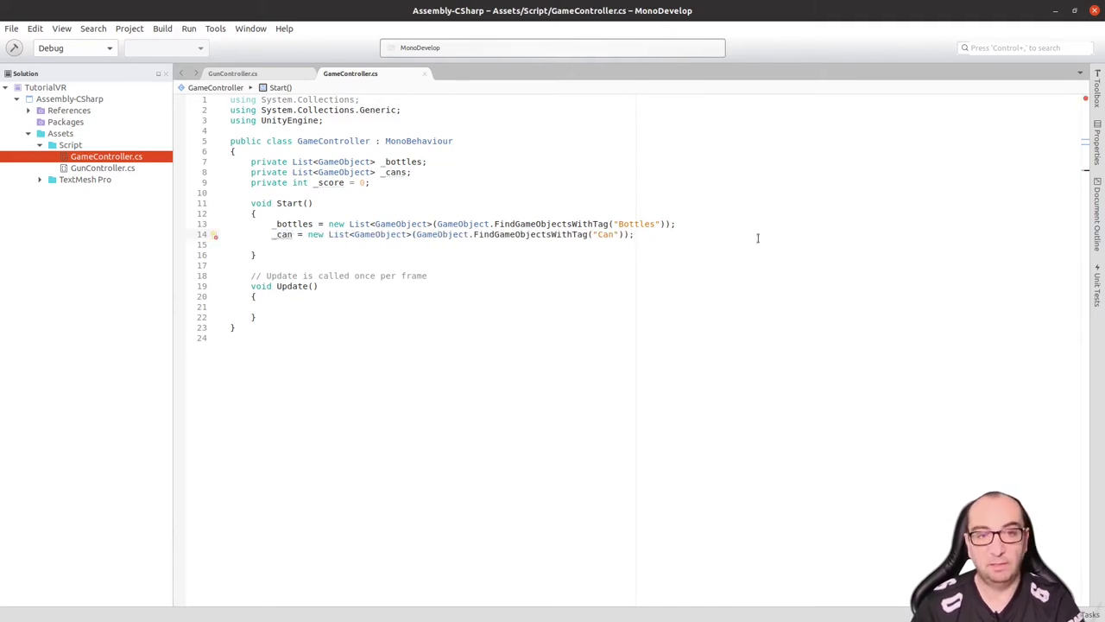
Step: Rename _can to _cans on line 14, remove the empty line, and return to Unity
left_click(652, 236)
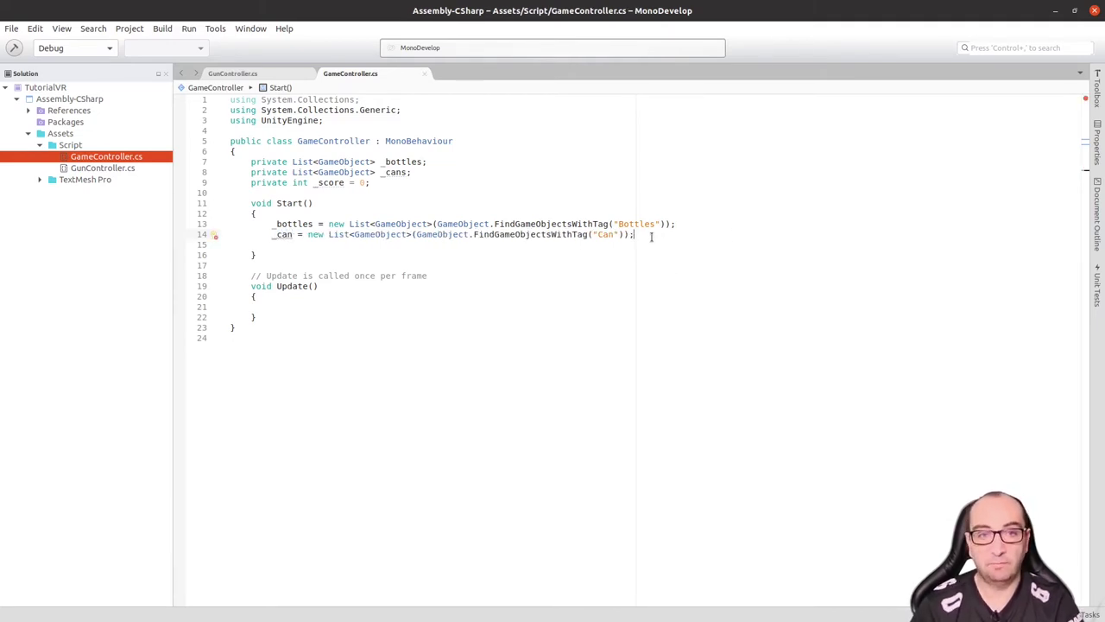
left_click(295, 234)
type("s")
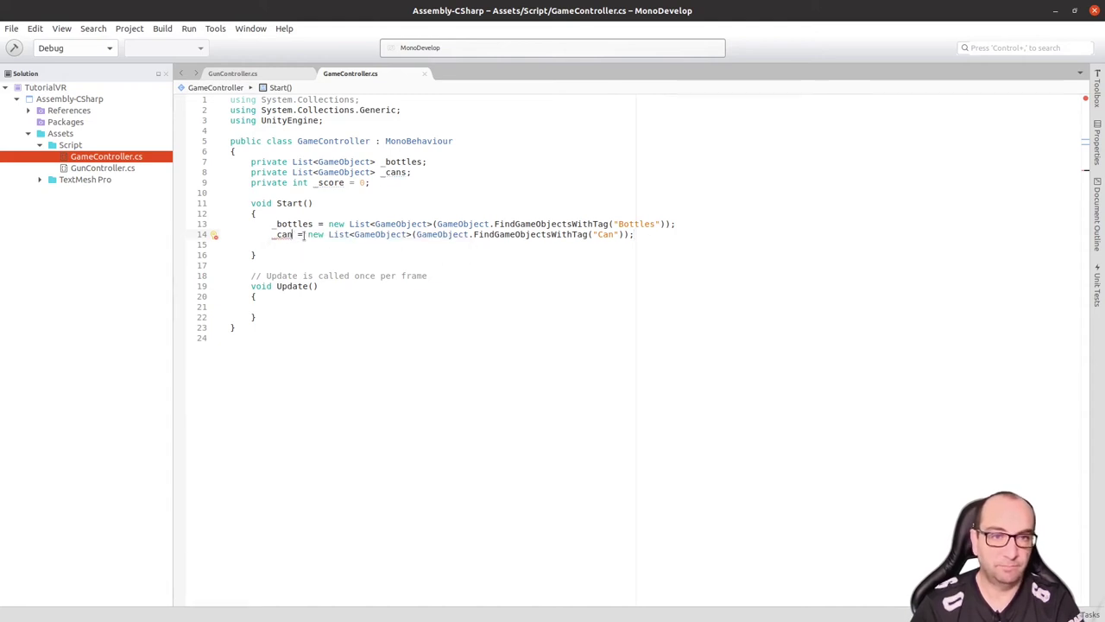
left_click(653, 234)
key("Delete")
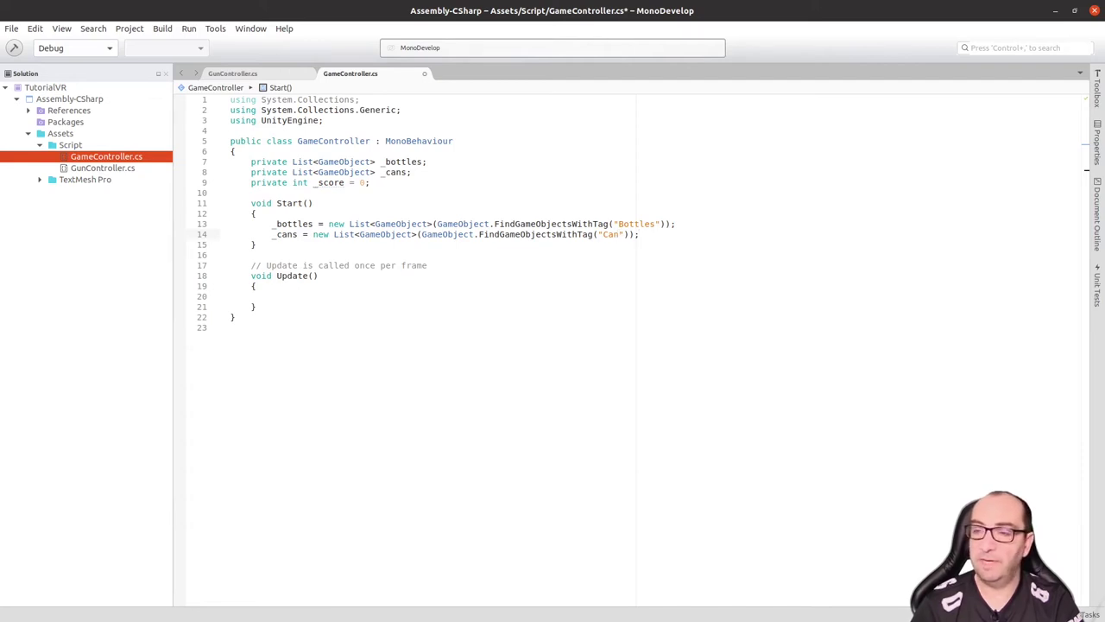
key("alt+Tab")
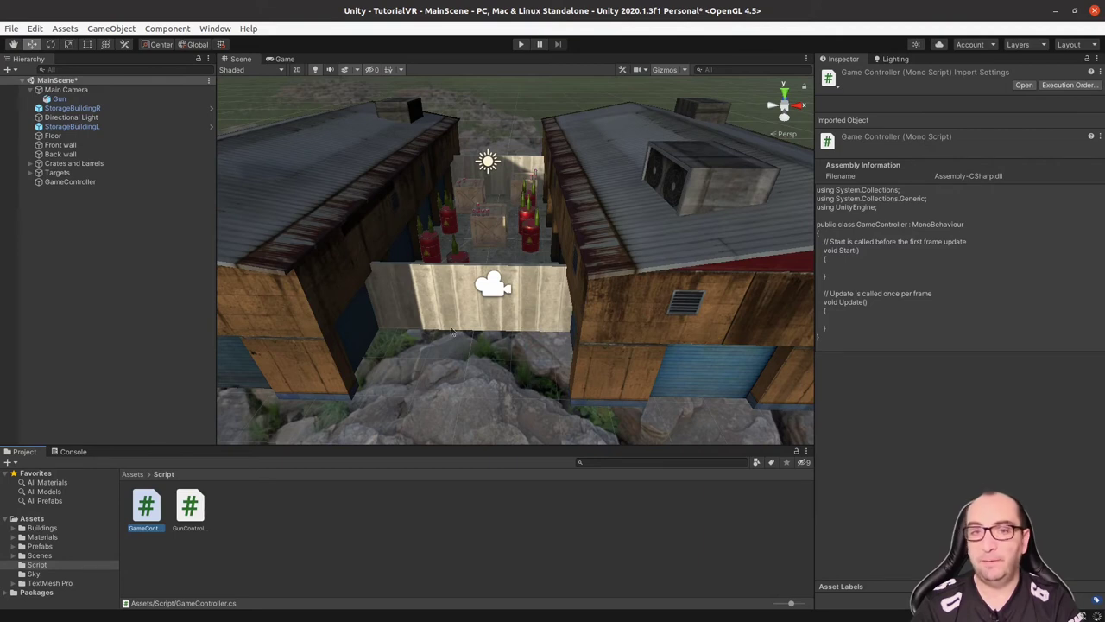
Step: From a bottle's Tag list, add the tags Bottles and Can in Tags & Layers
left_click(456, 247)
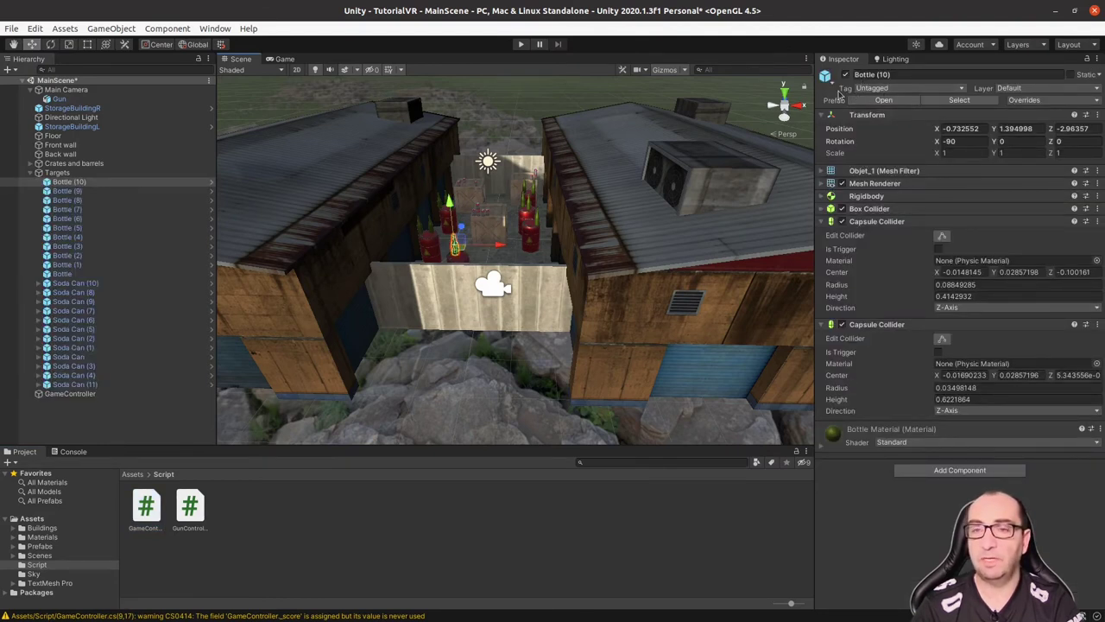
left_click(879, 90)
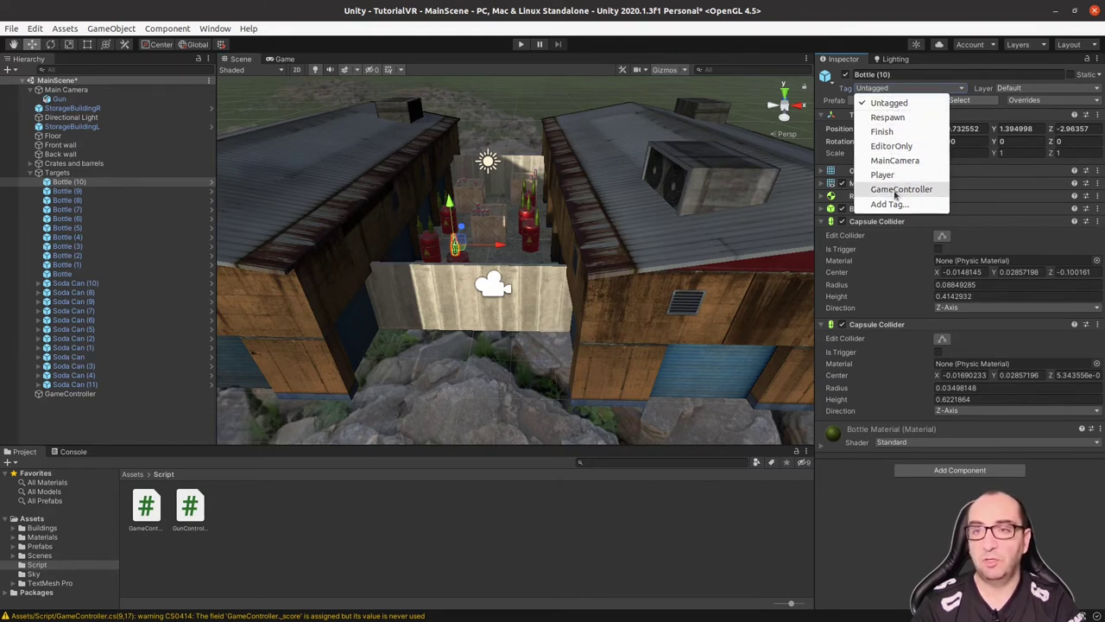
left_click(898, 205)
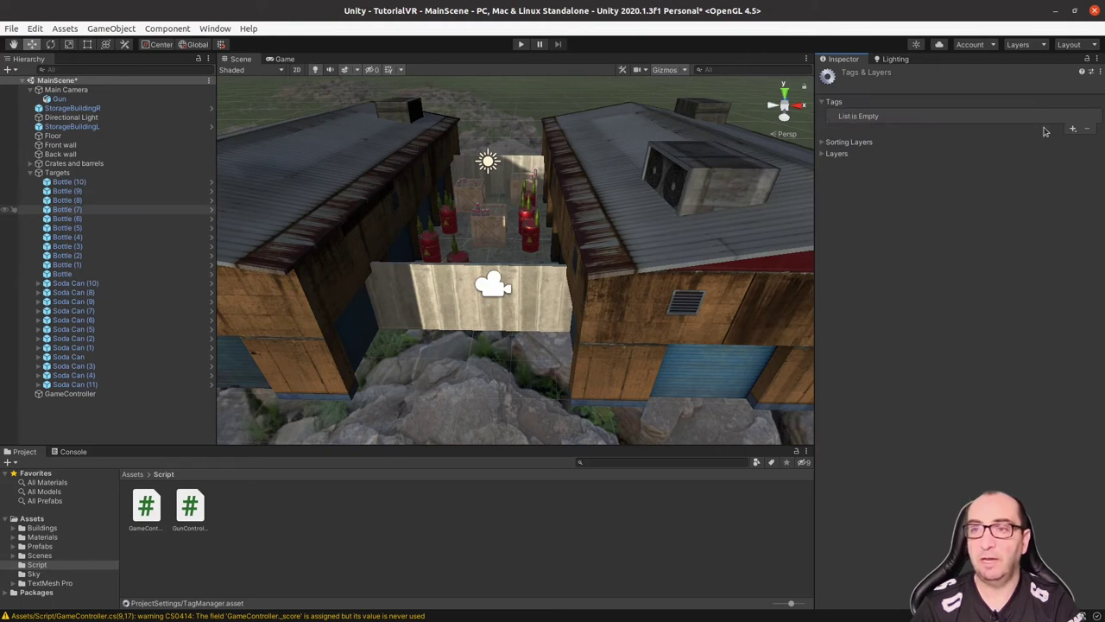
left_click(1073, 129)
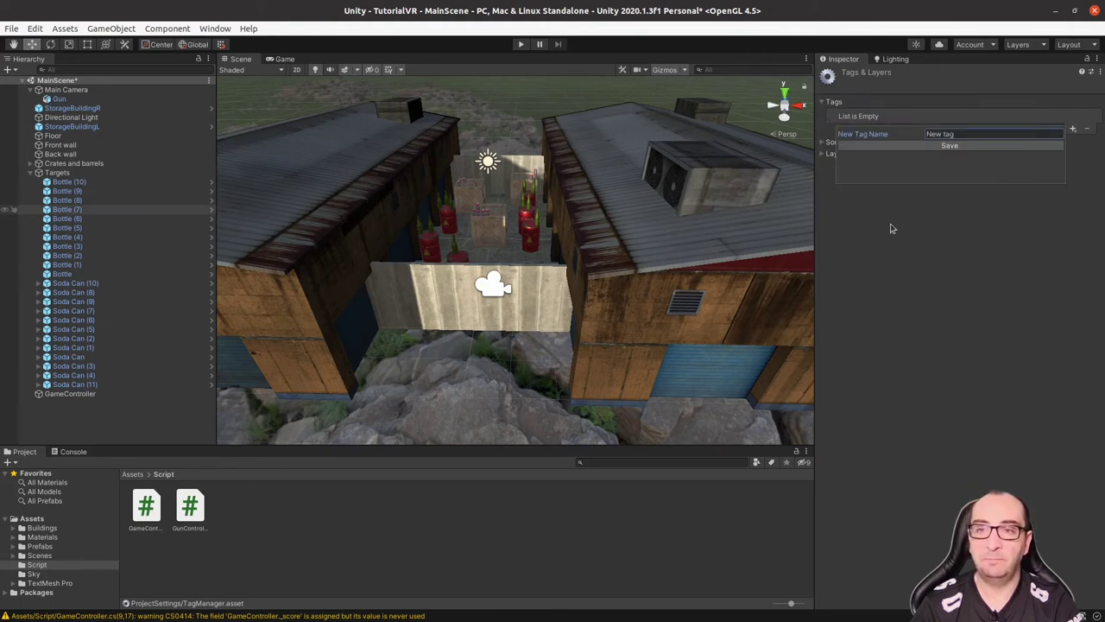
left_click(972, 133)
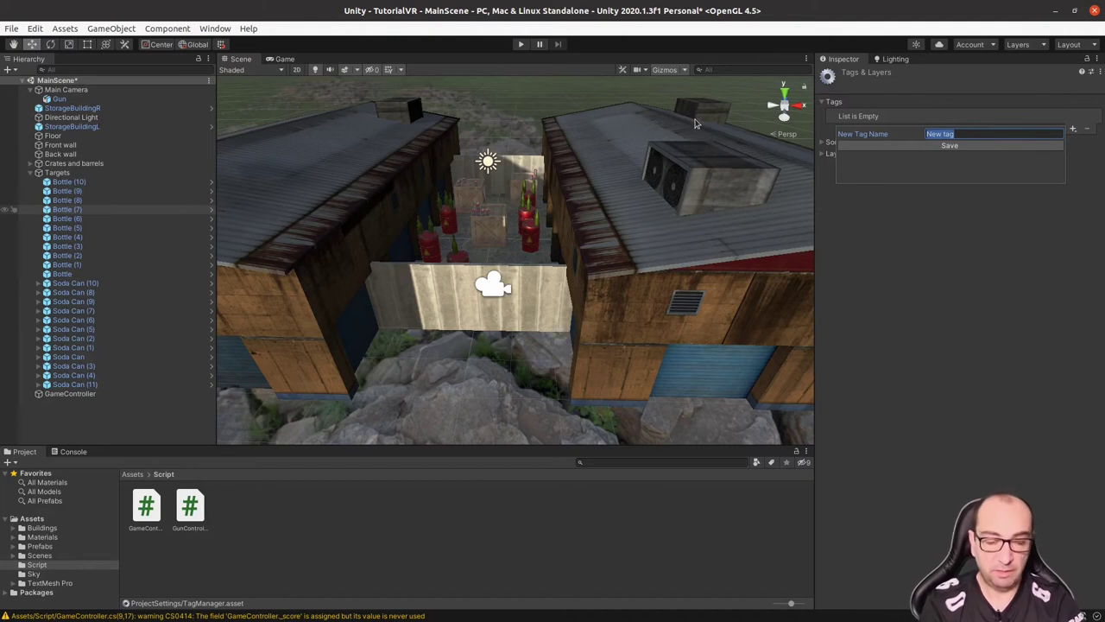
type("Bottles")
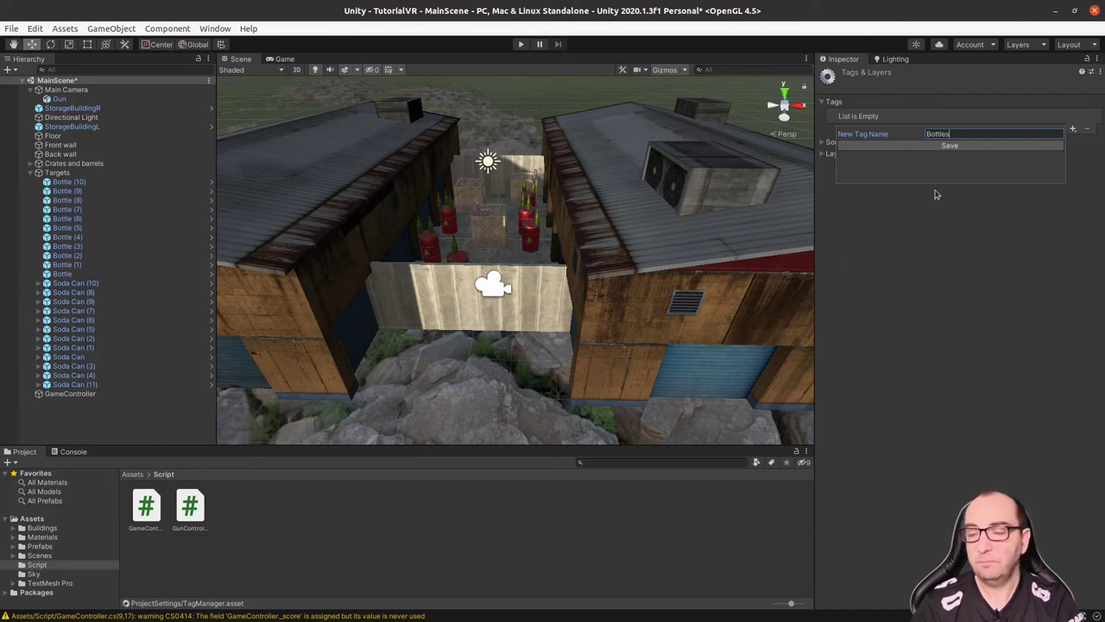
left_click(949, 145)
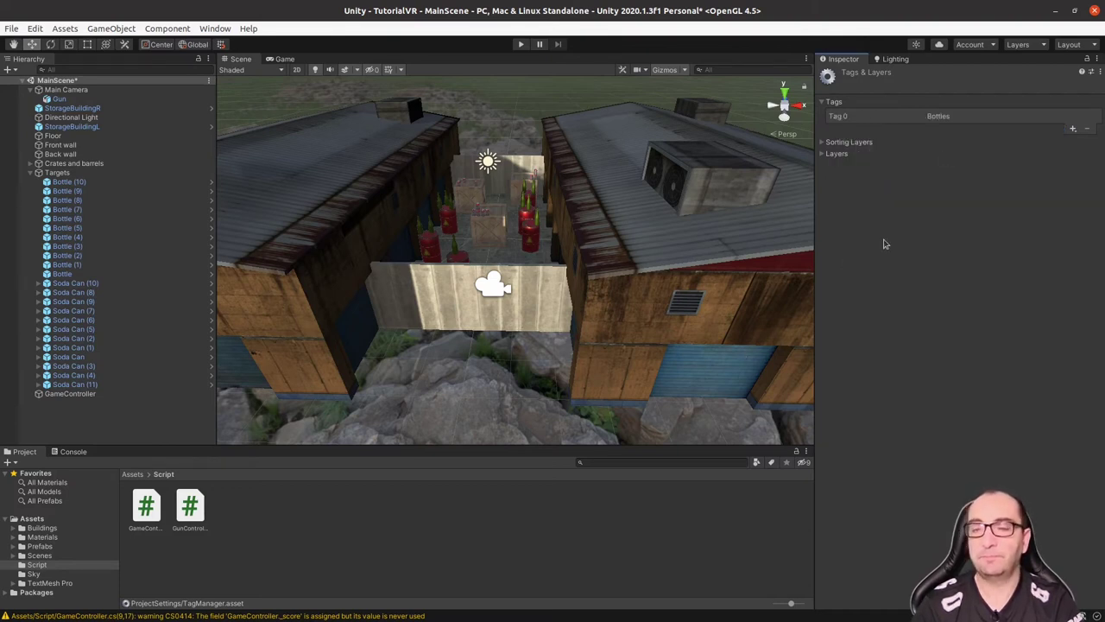
left_click(1073, 130)
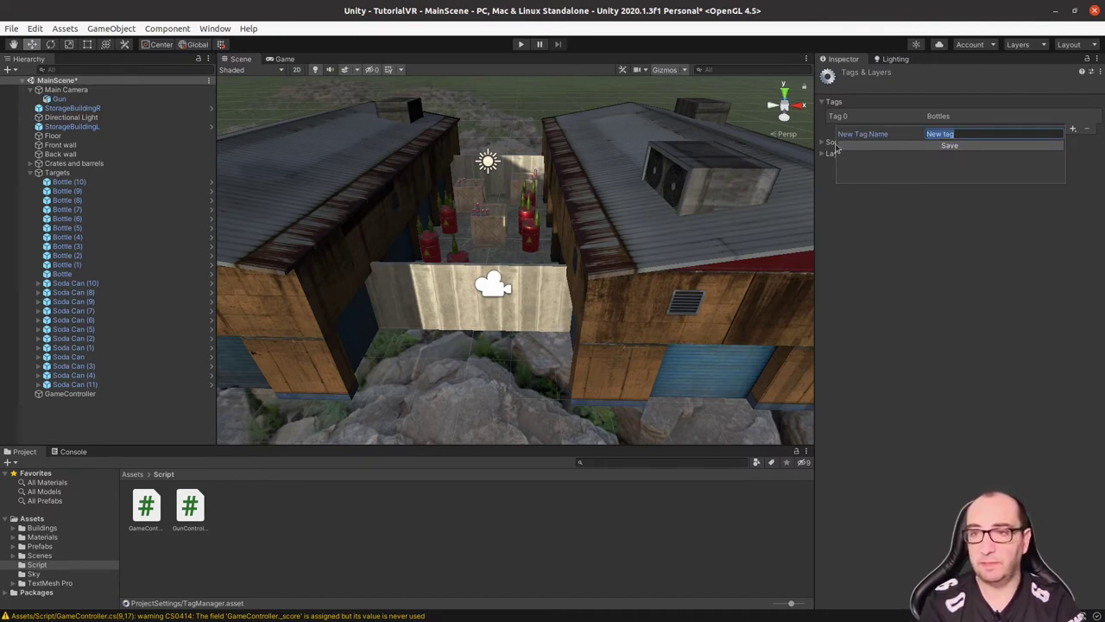
type("Cans")
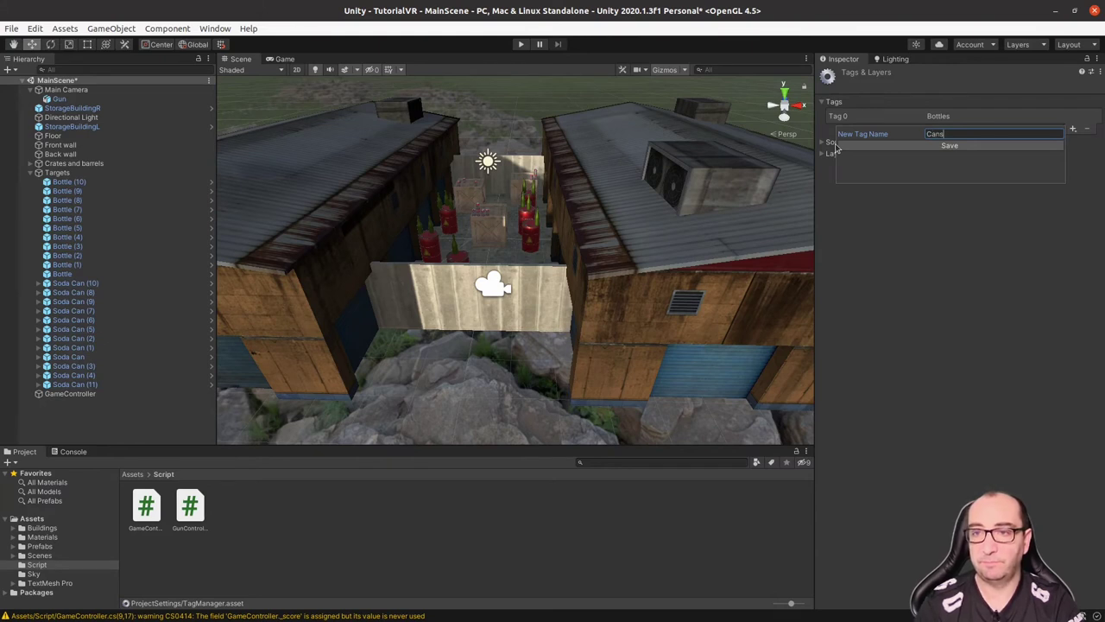
key("BackSpace")
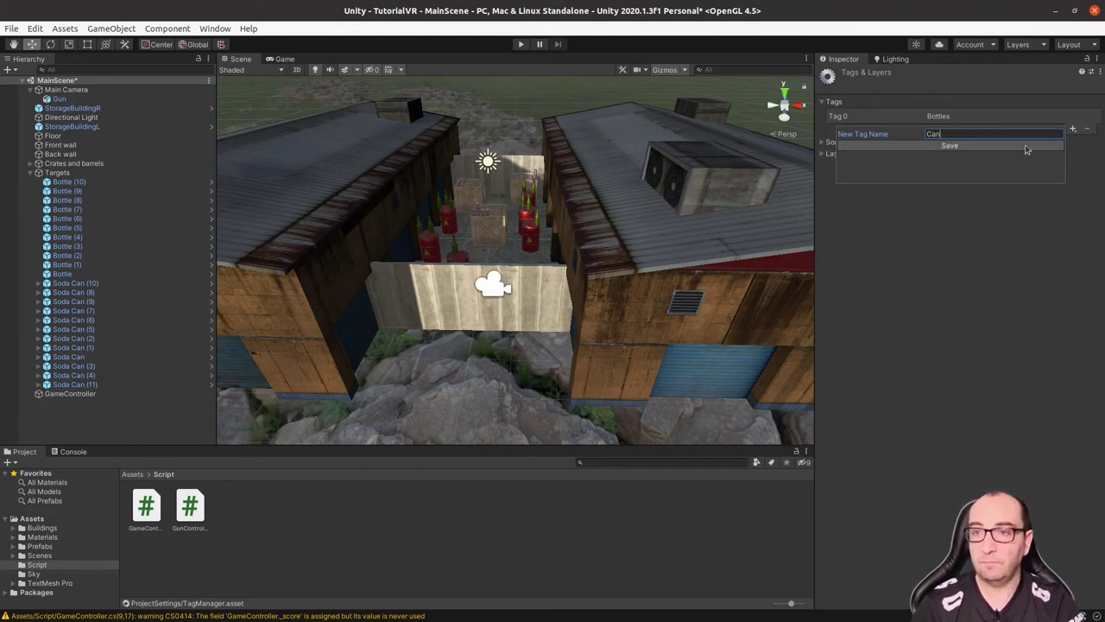
left_click(1023, 145)
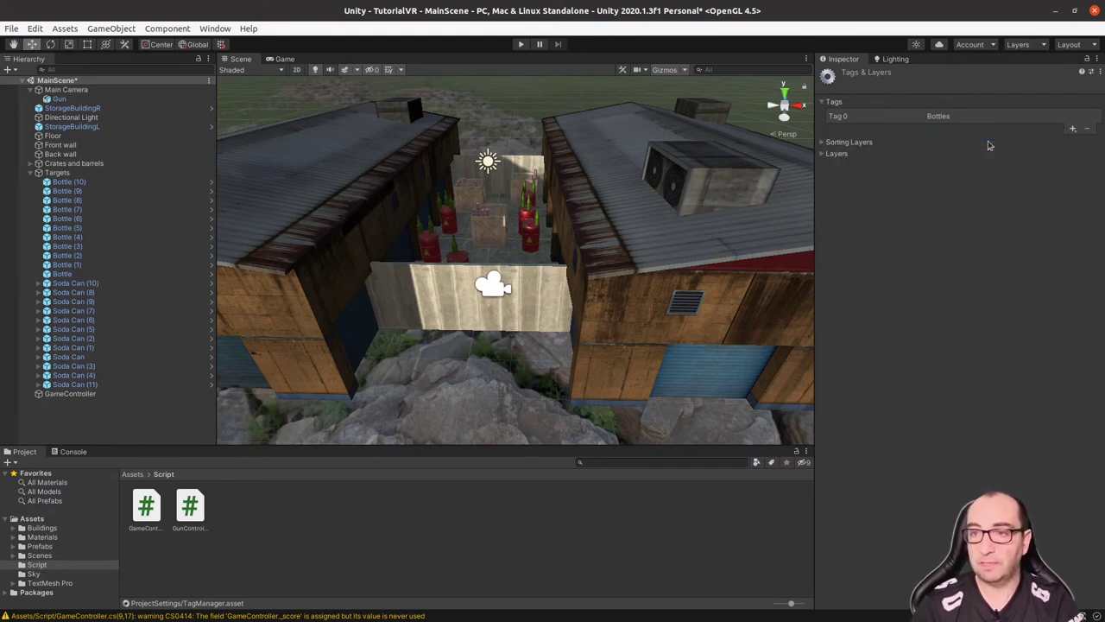
Step: Replace the Bottles tag with a Bottle tag and save the scene
left_click(934, 115)
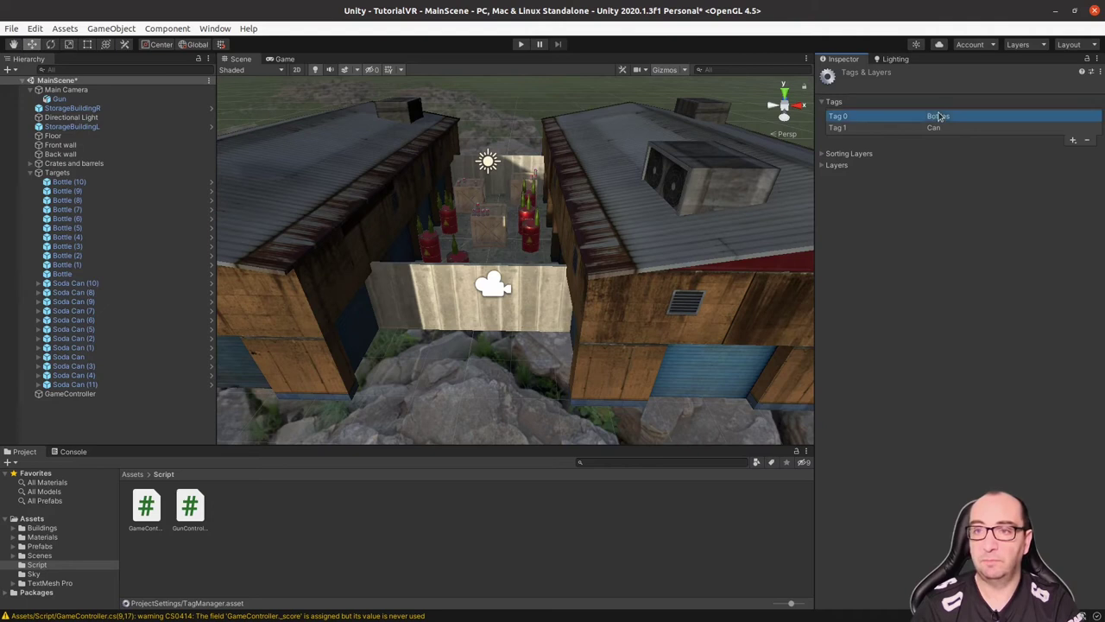
left_click(1087, 142)
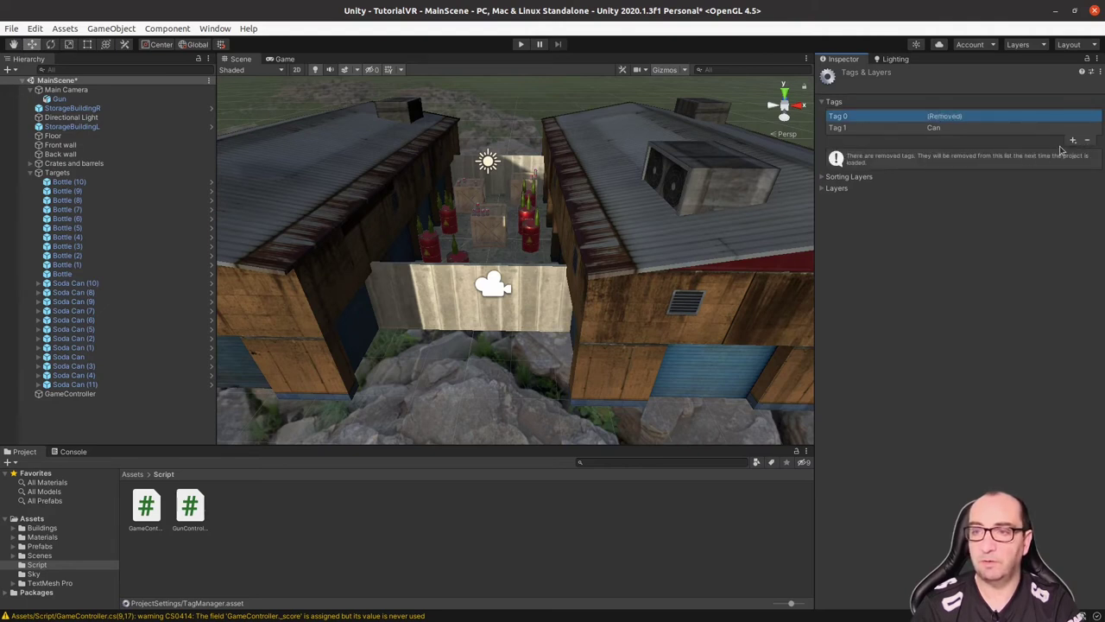
left_click(1073, 140)
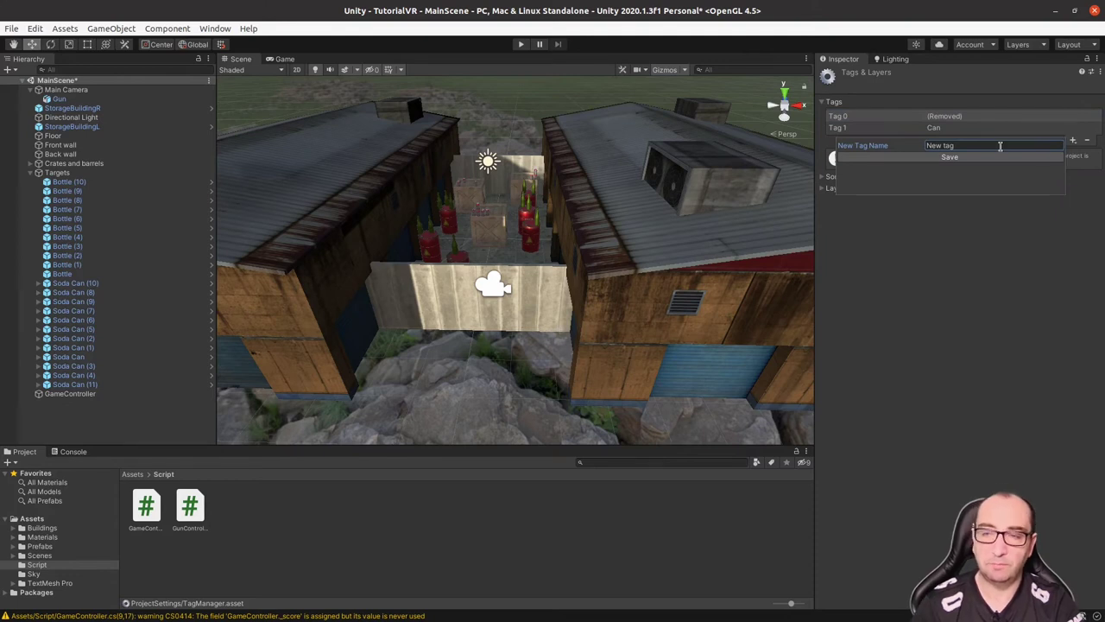
type("Bottle")
key("Return")
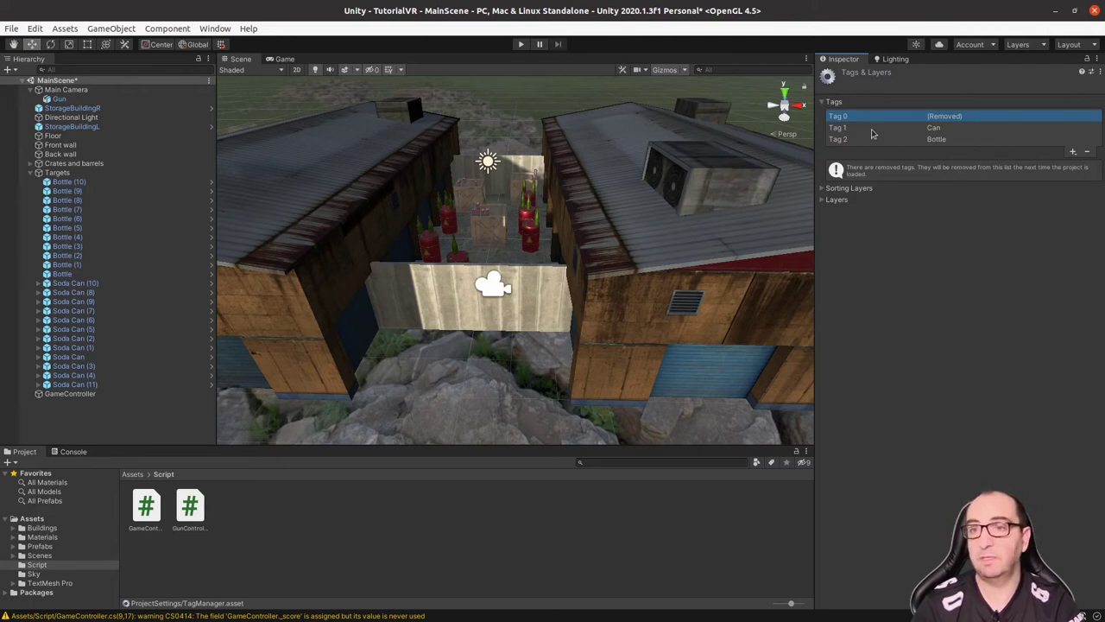
key("ctrl+s")
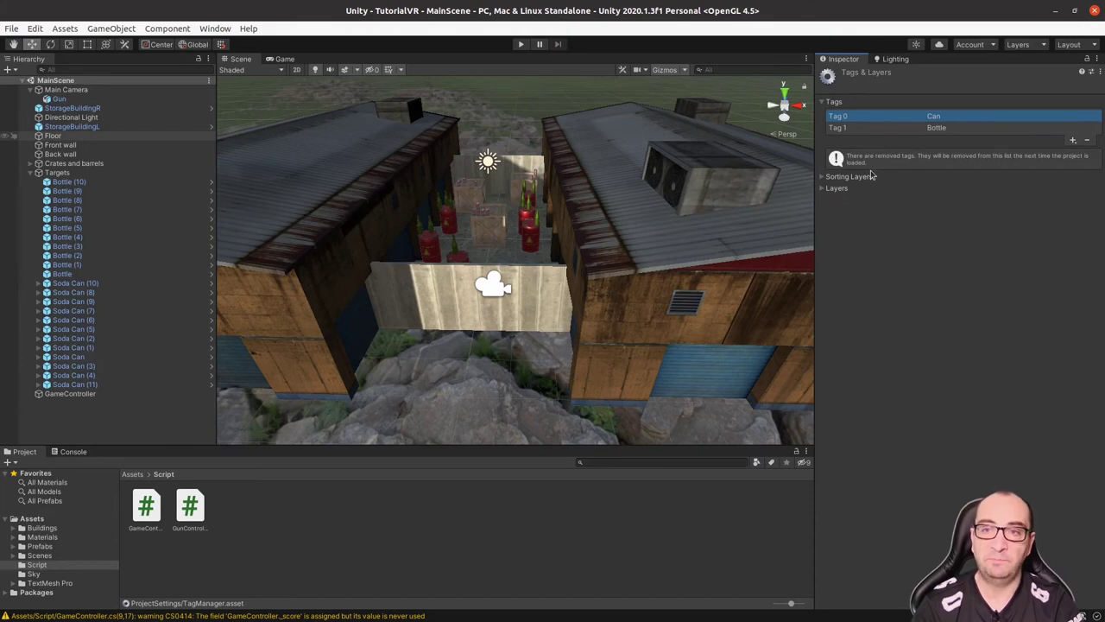
Step: Tag Bottle (10) as Bottle and check the prefab overrides and other bottles
left_click(455, 250)
left_click(898, 88)
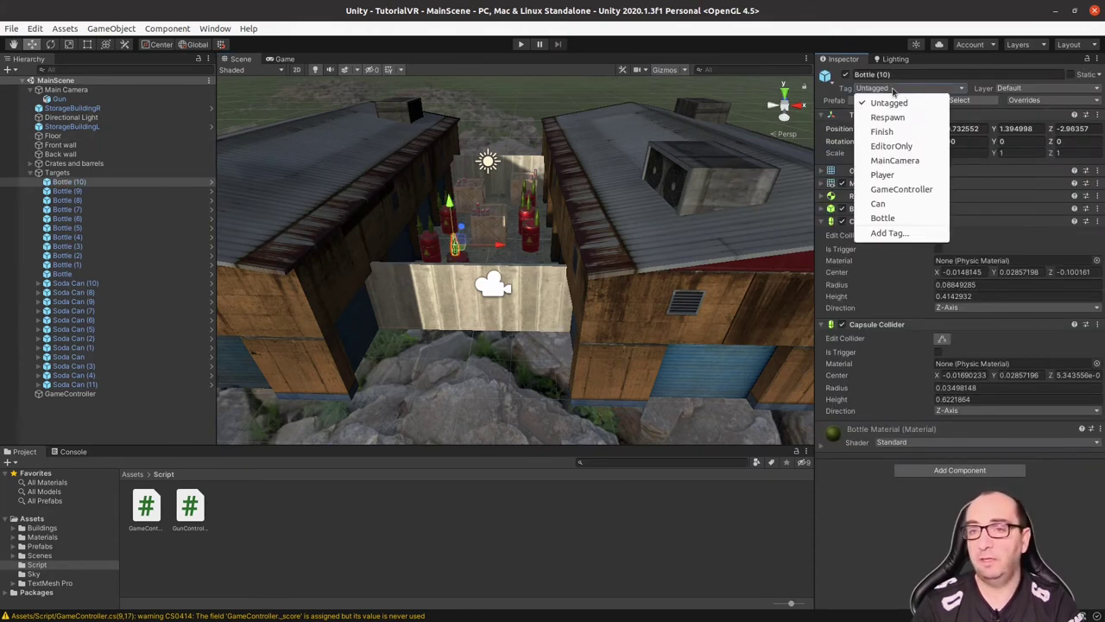
left_click(889, 220)
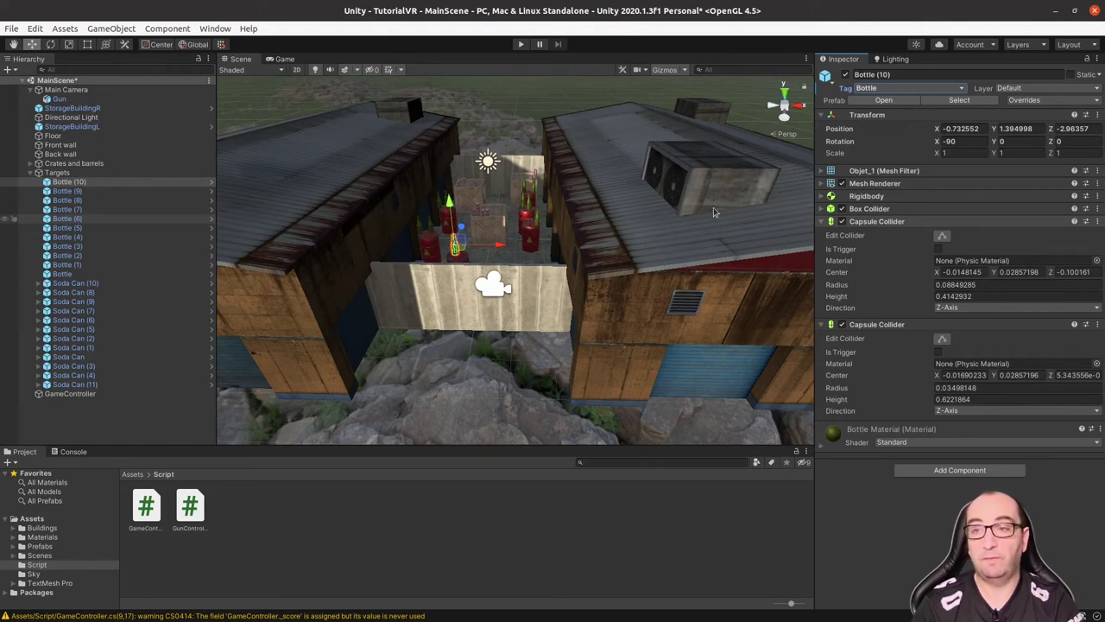
left_click(1039, 101)
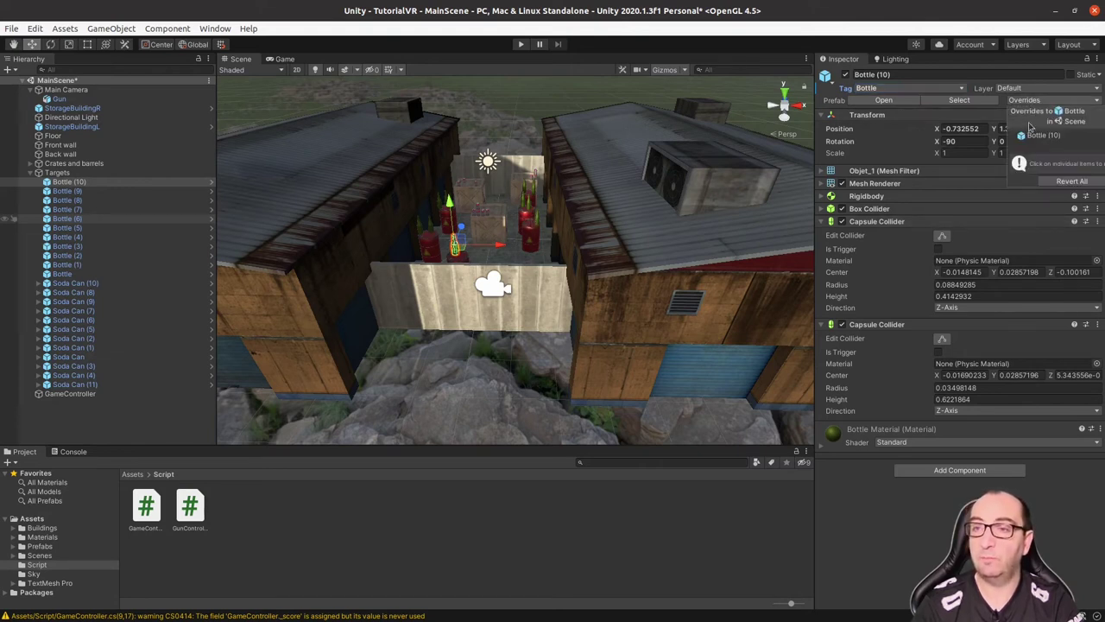
key("Escape")
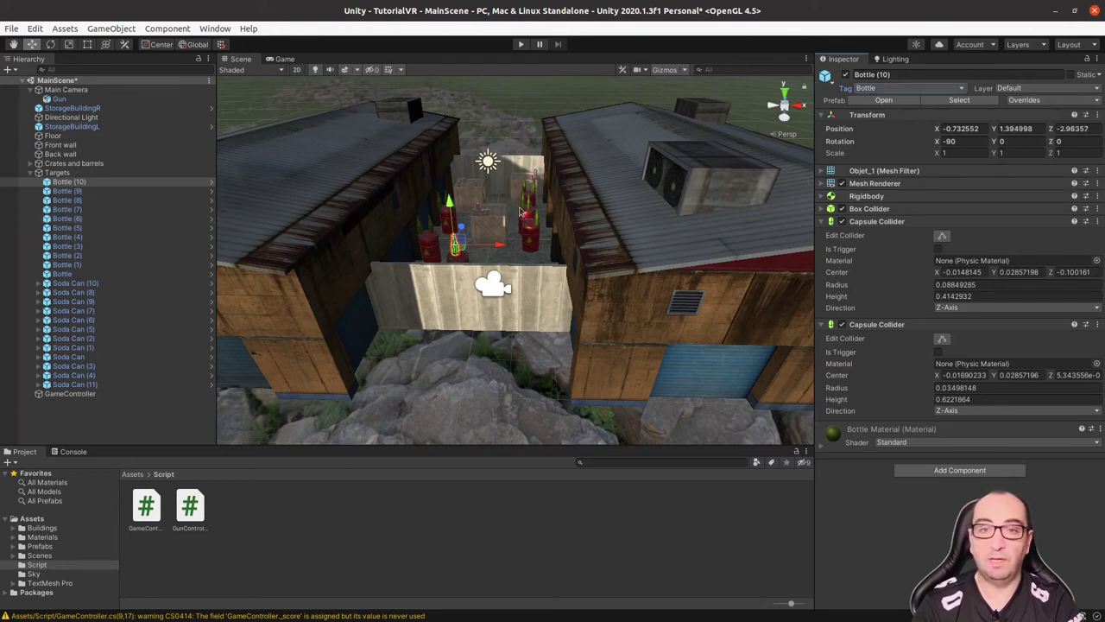
left_click(533, 215)
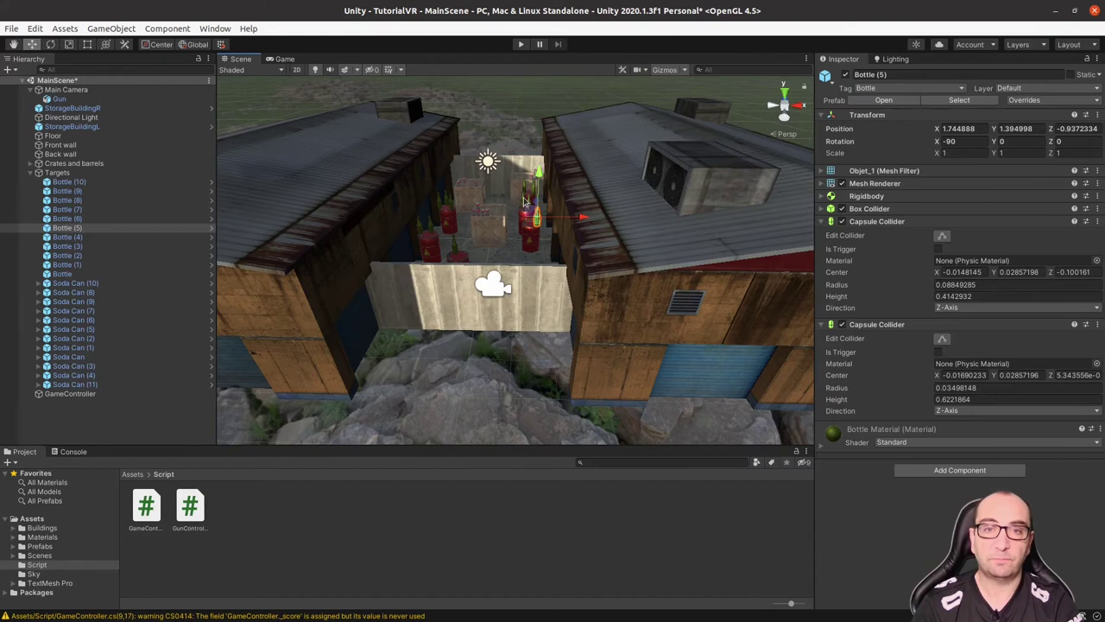
left_click(530, 209)
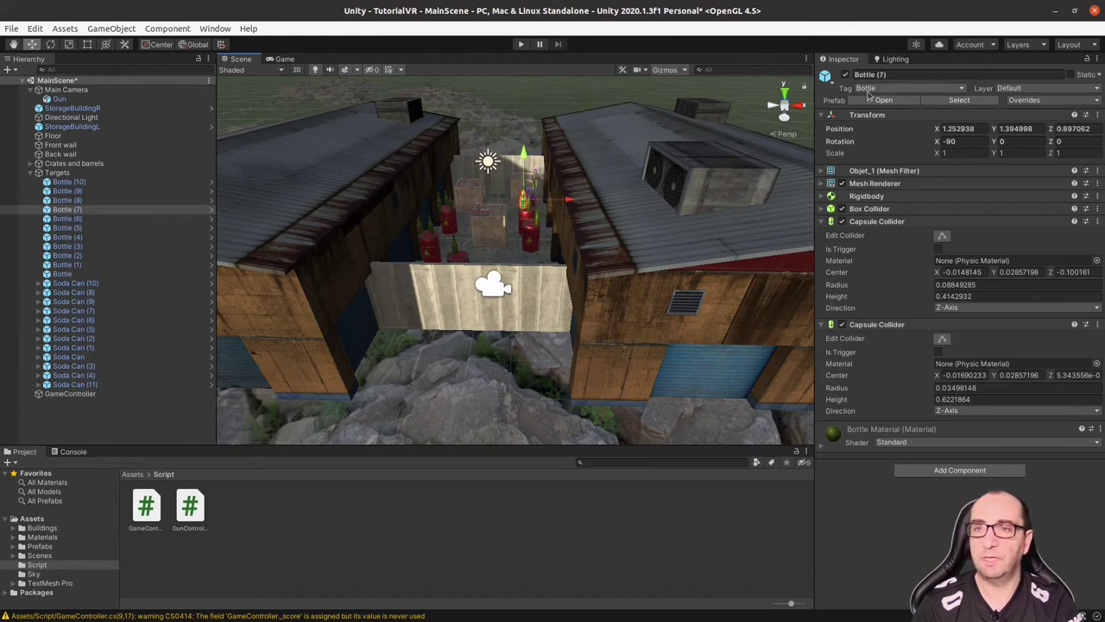
Step: Tag Soda Can (2) and the Soda Can prefab as Can
left_click(489, 217)
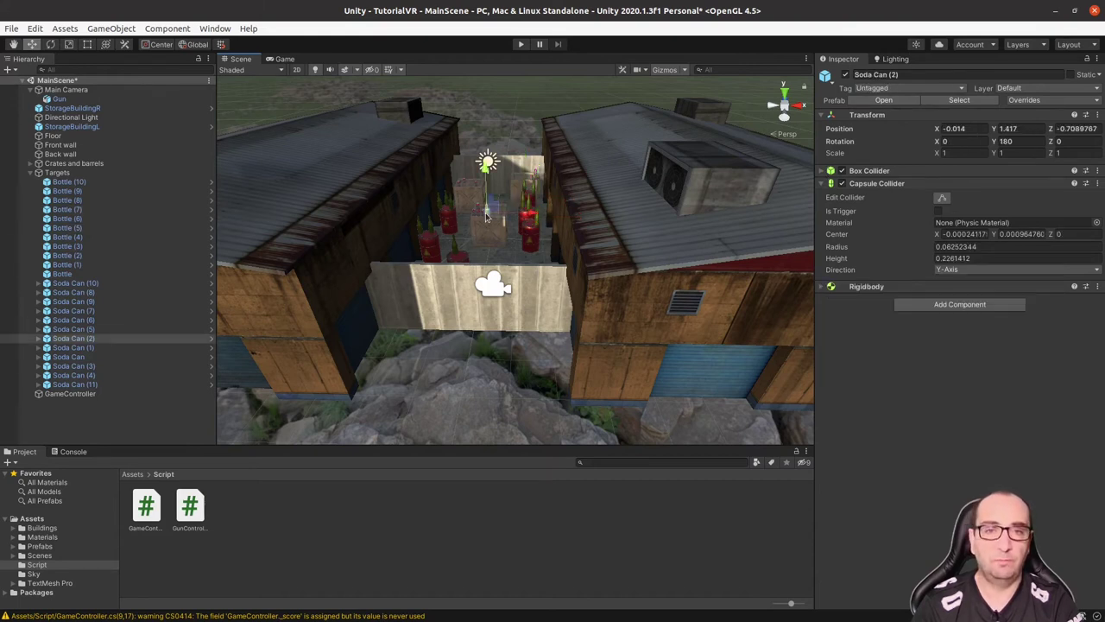
left_click(902, 88)
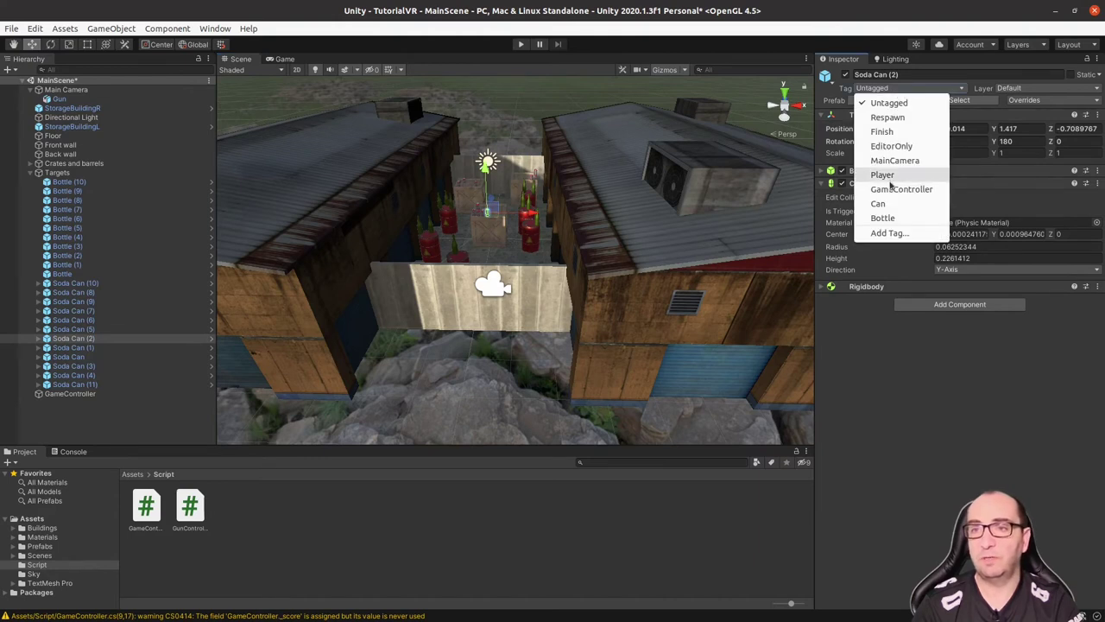
left_click(880, 207)
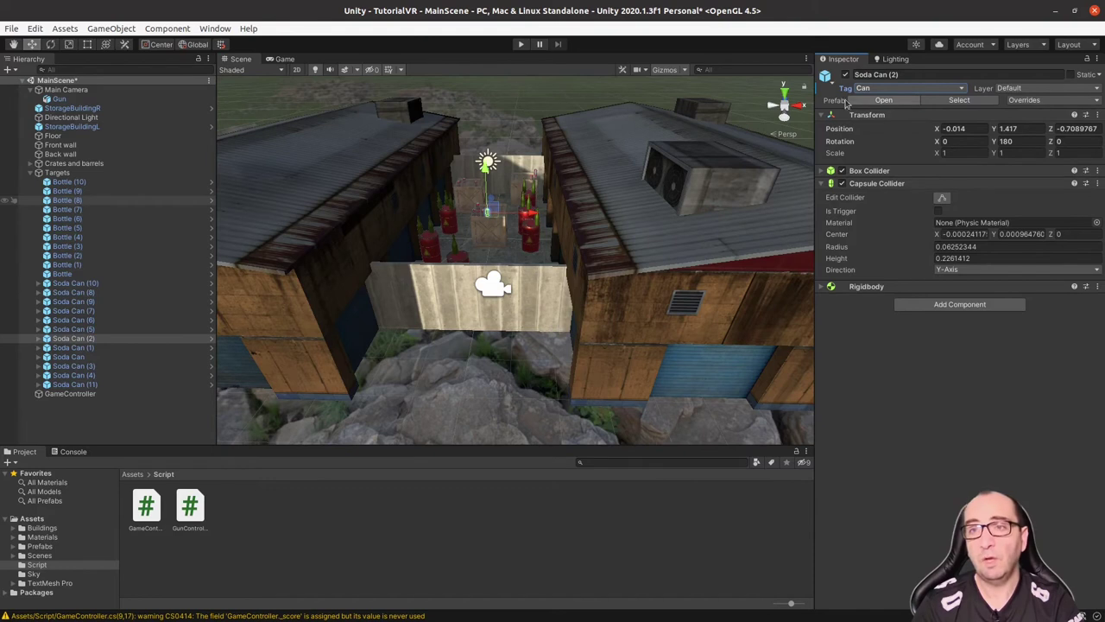
left_click(883, 99)
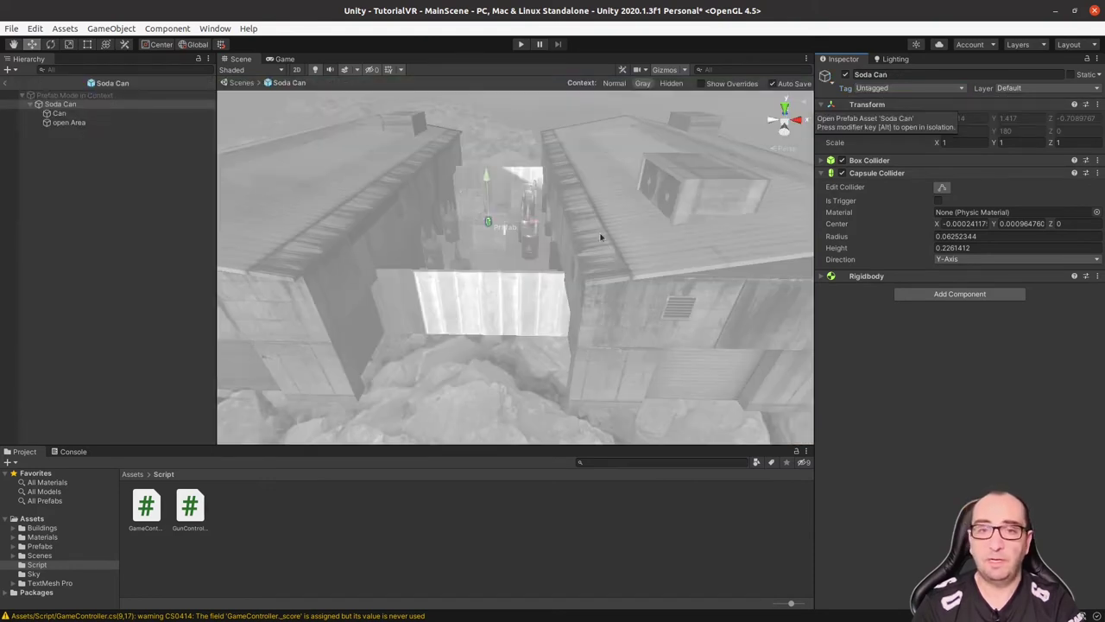
left_click(901, 89)
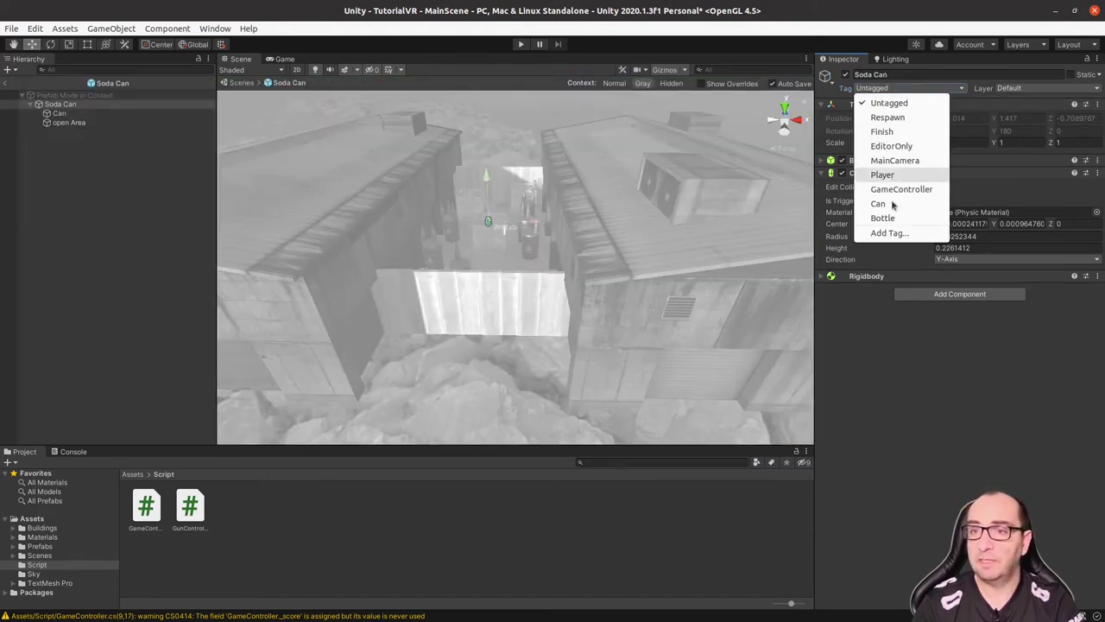
left_click(881, 204)
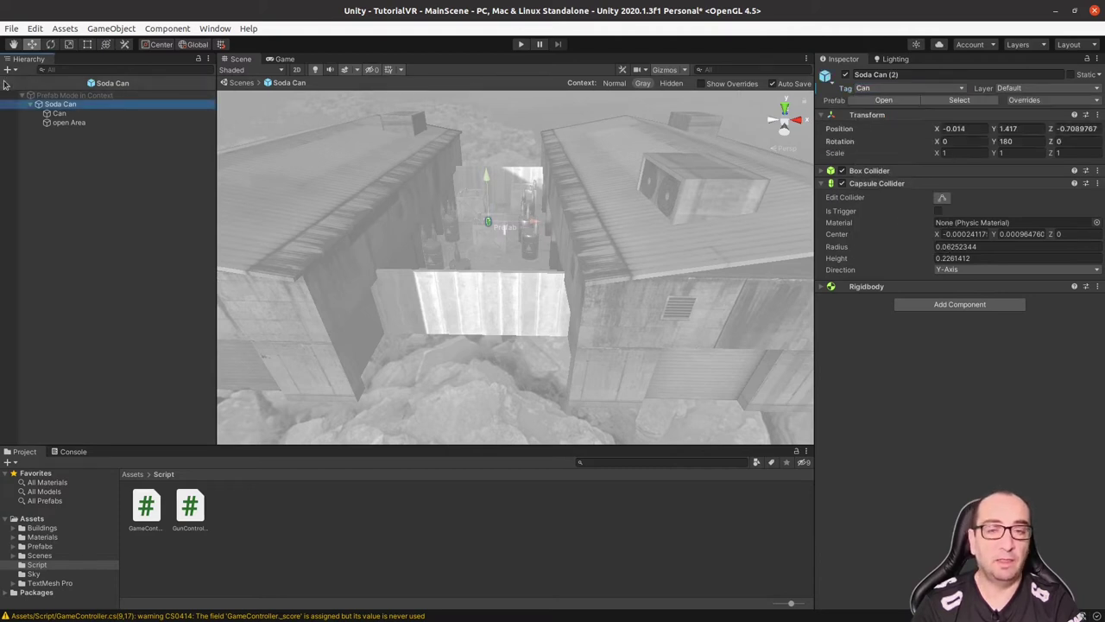
Step: Return to MainScene and confirm Soda Cans (4), (6) and (1) carry the Can tag
left_click(5, 83)
left_click(480, 209)
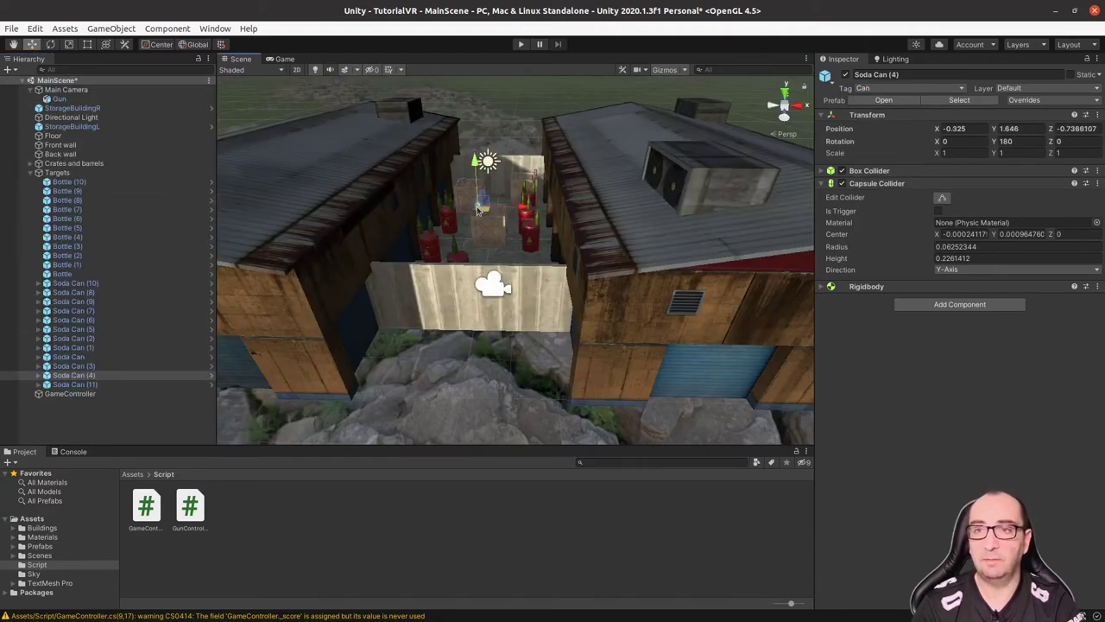
left_click(462, 188)
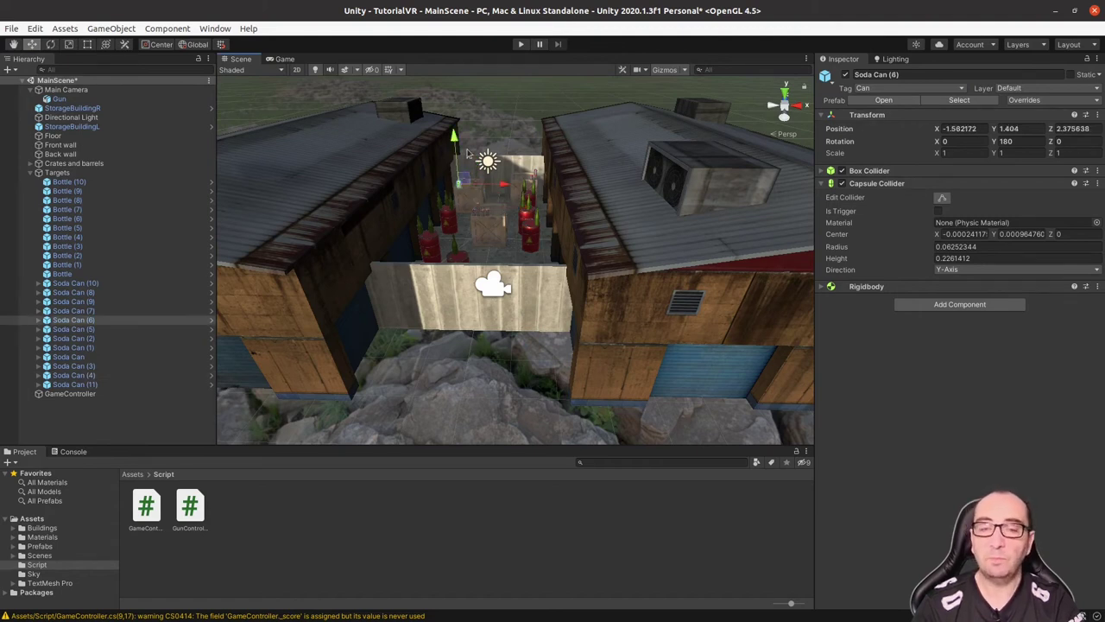
left_click(482, 214)
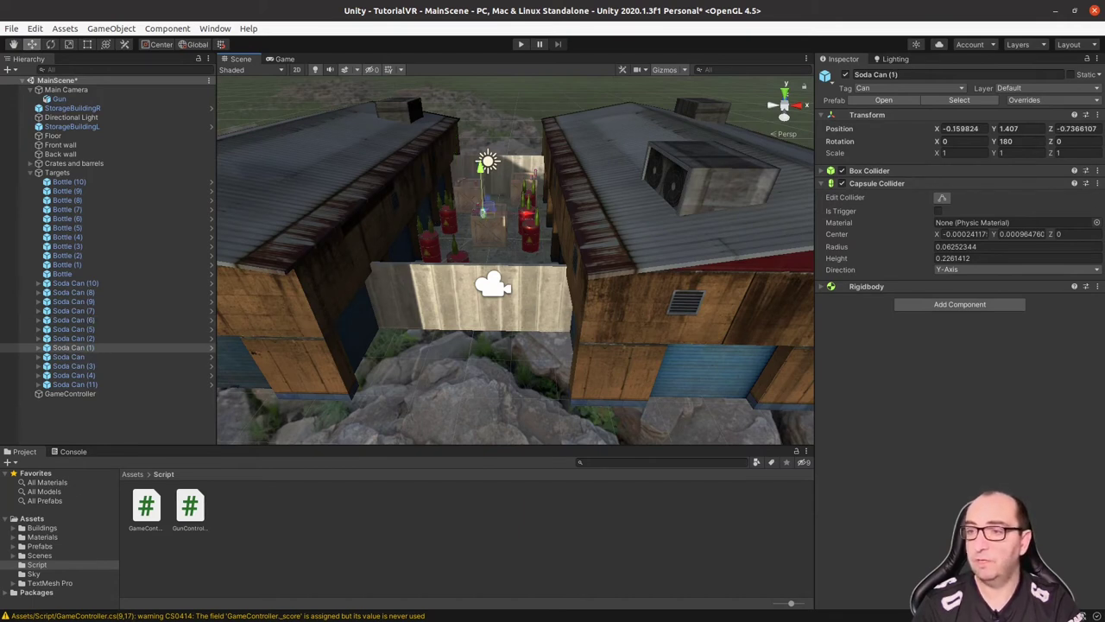
key("alt+Tab")
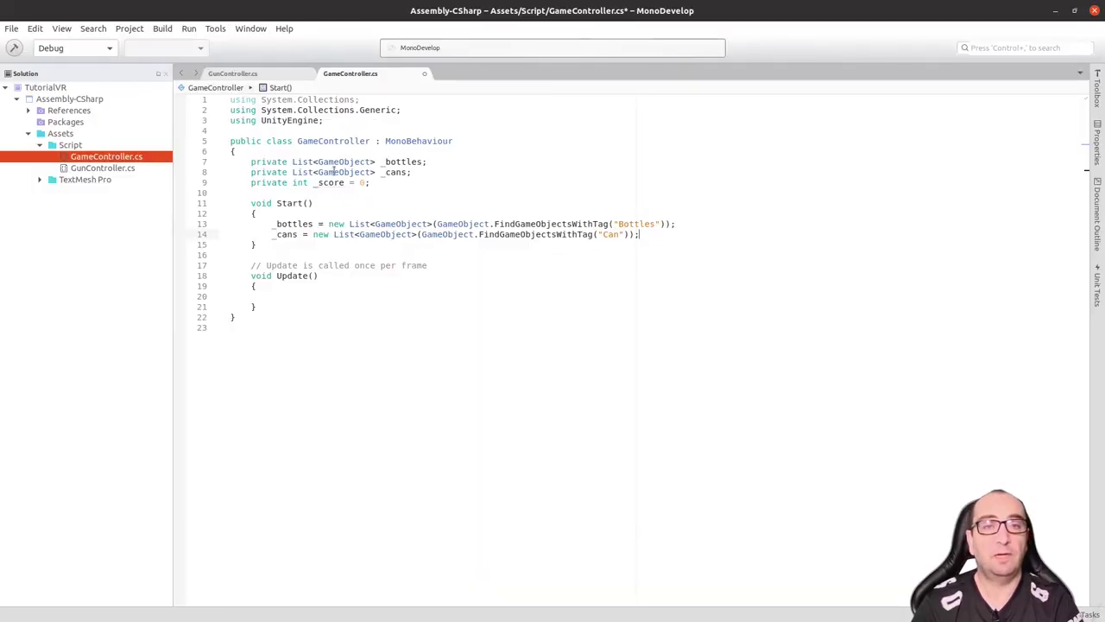
Step: Delete GameController's empty Update method and its comment
mouse_move(353, 164)
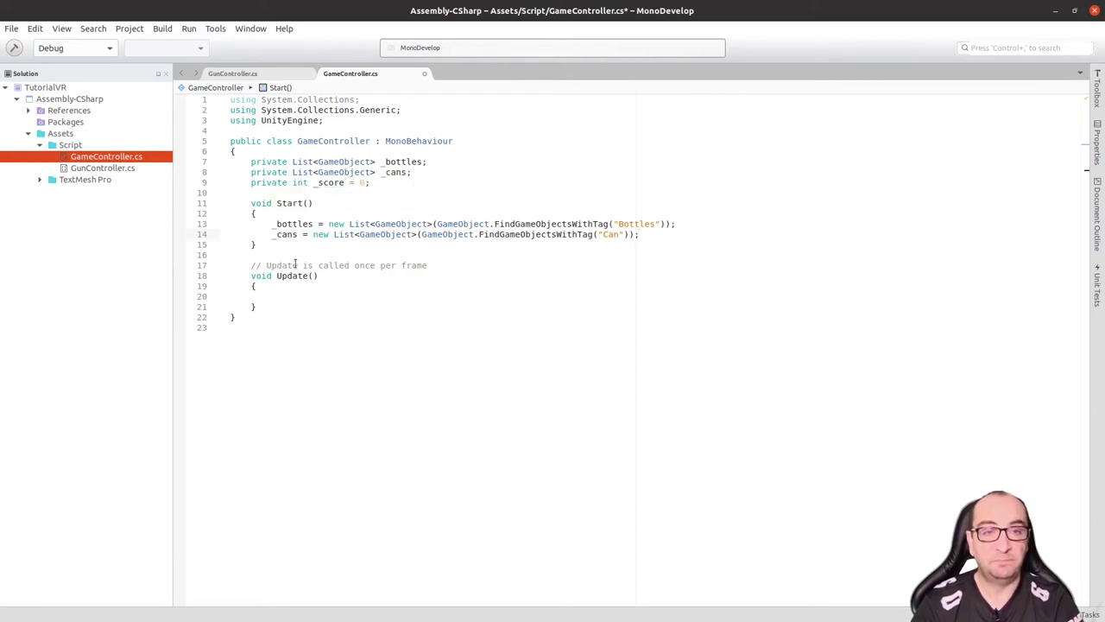
left_click_drag(263, 257, 266, 307)
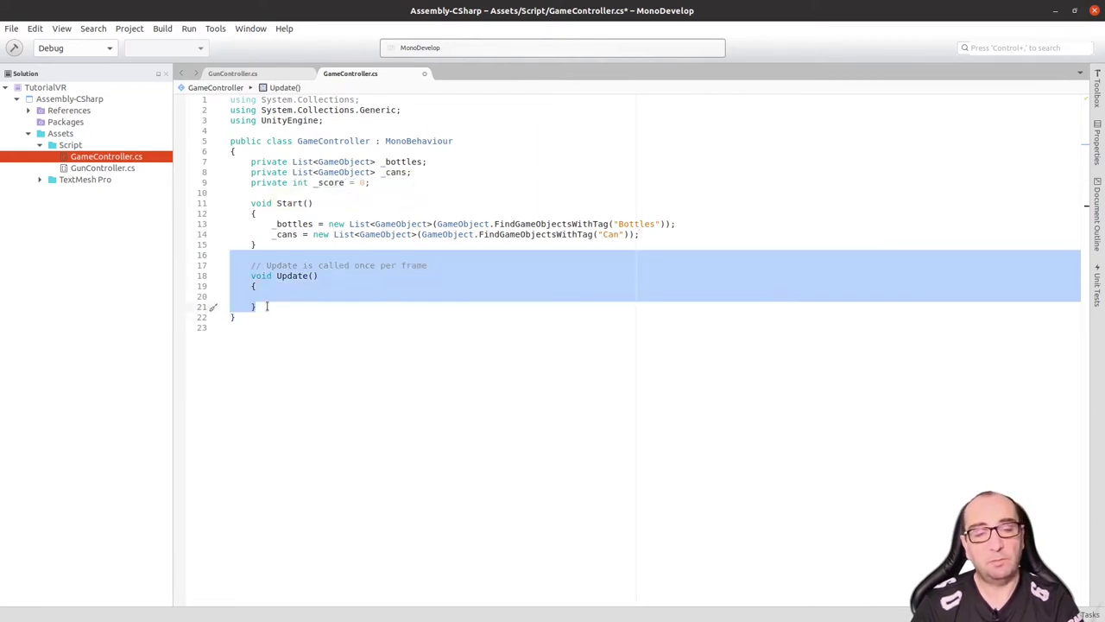
key("Delete")
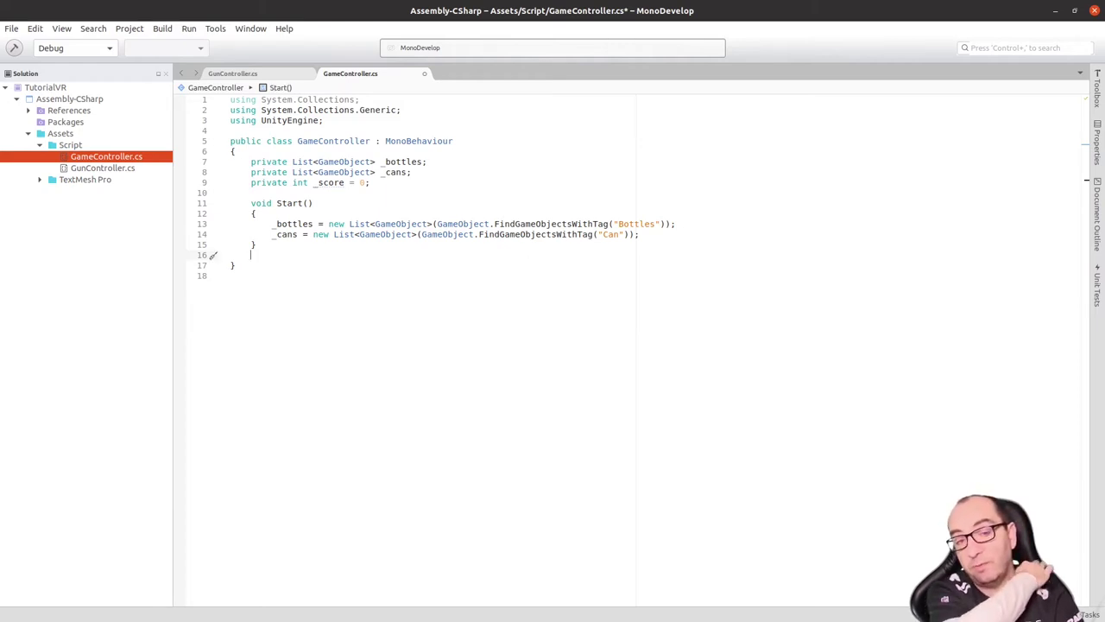
Step: Add a public void TargetHit(GameObject go) method with an empty body
key("Return")
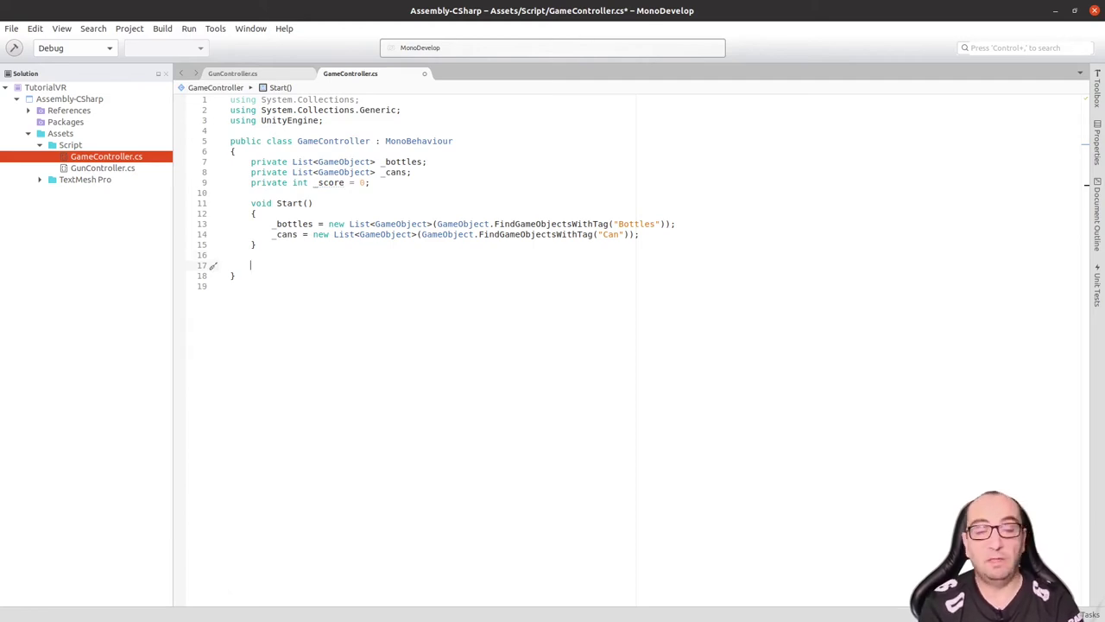
type("public void Tar")
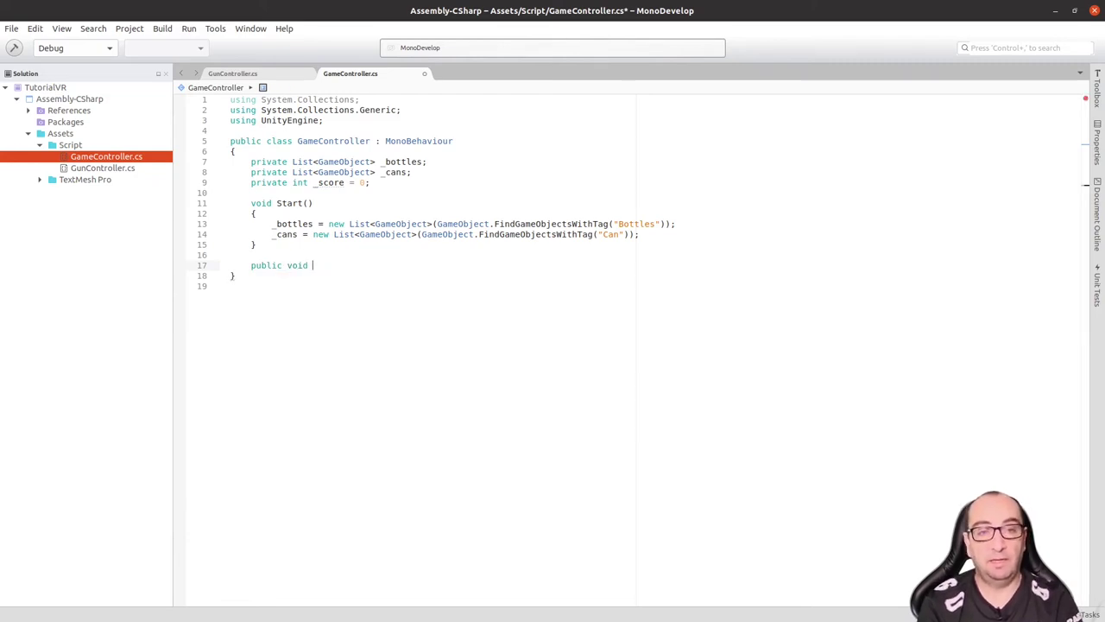
type("g")
key("BackSpace")
type("rgetHit (Game")
key("Return")
type("go){")
key("Return")
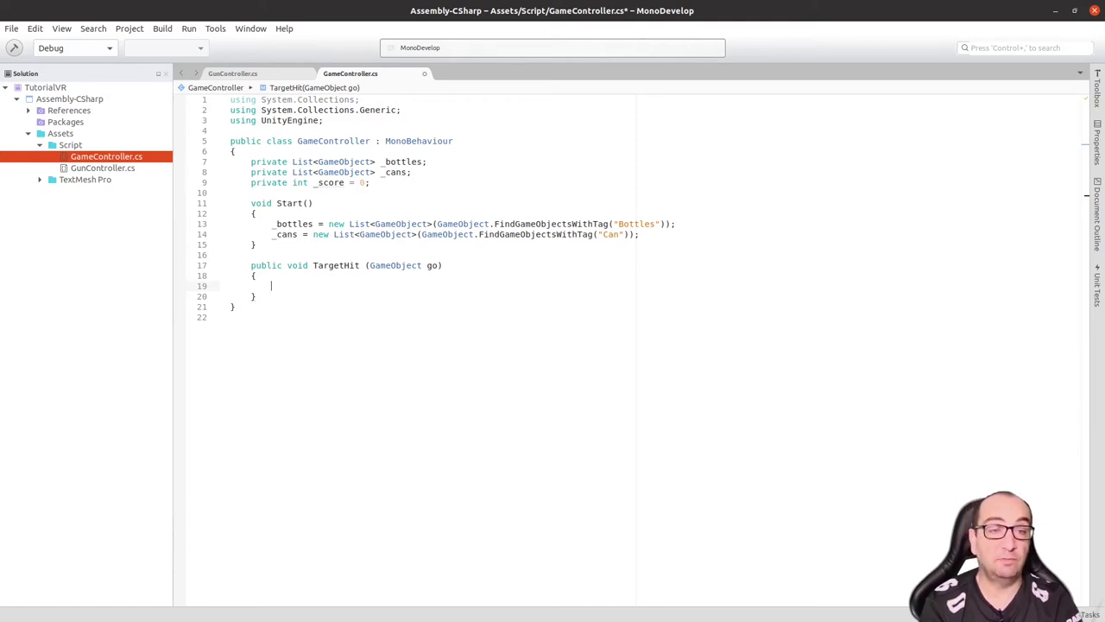
Step: Inside TargetHit, add an empty if (_bottles.Contains(go)) block
type("if (")
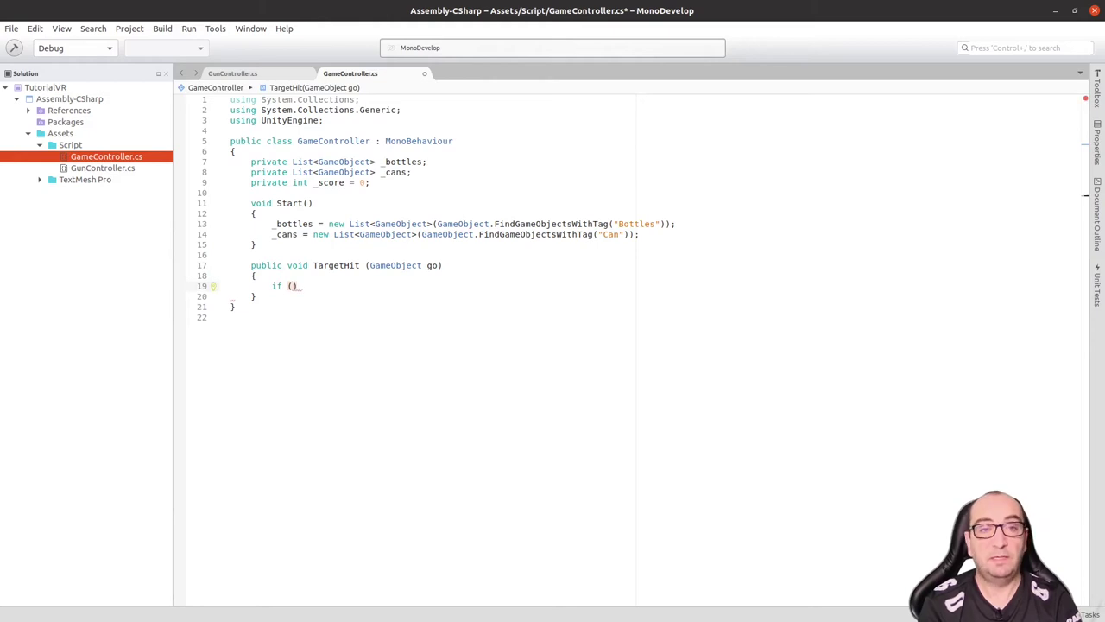
type(" b")
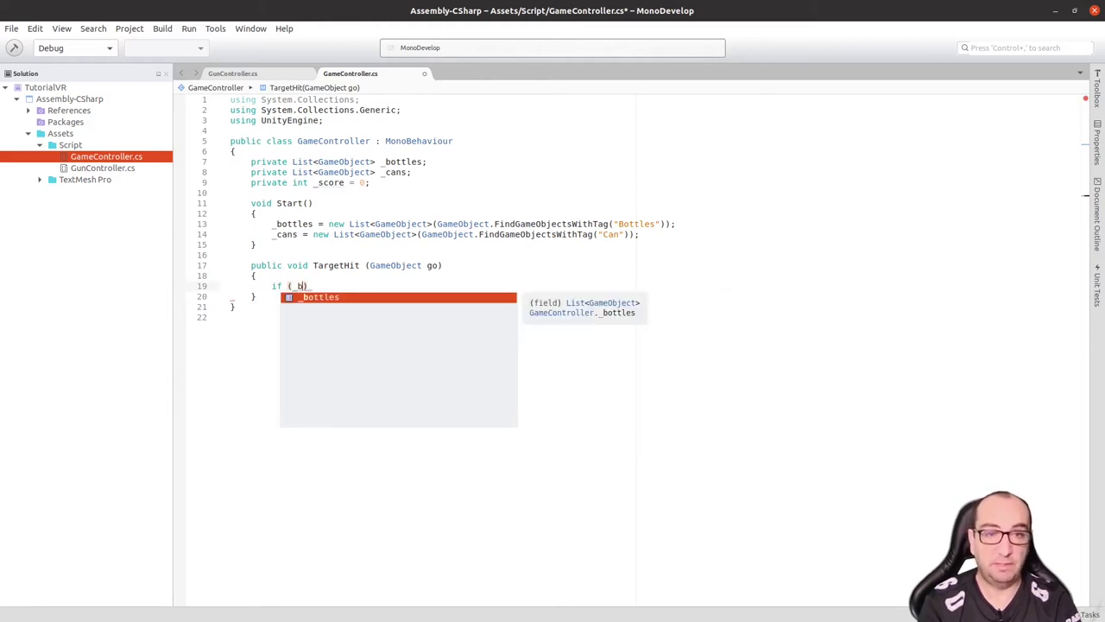
key("Return")
type(".co")
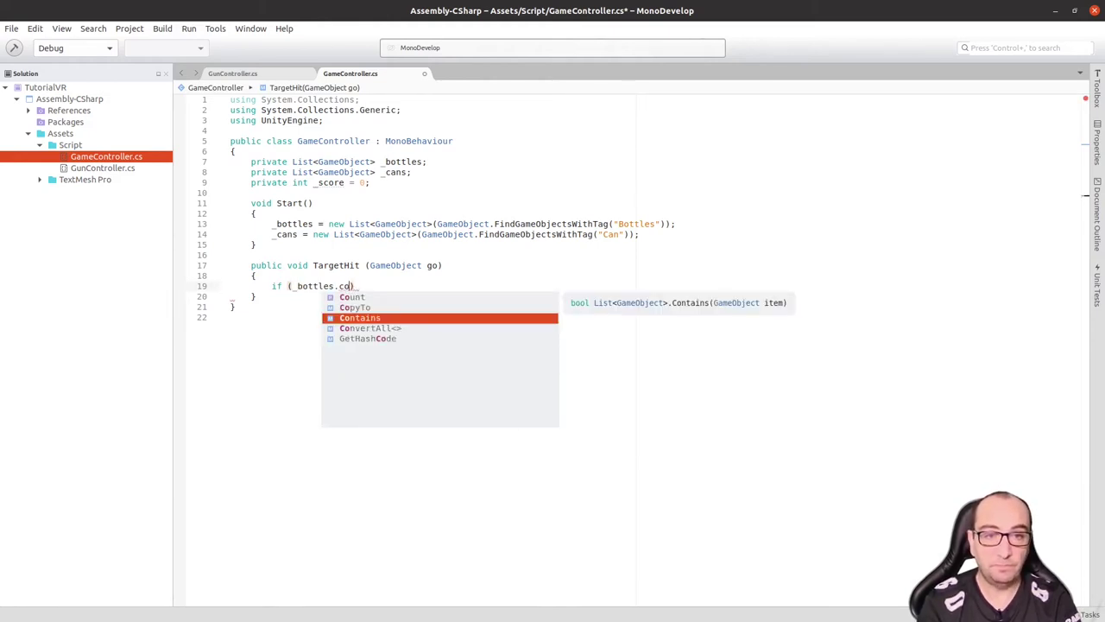
key("Return")
type("(go")
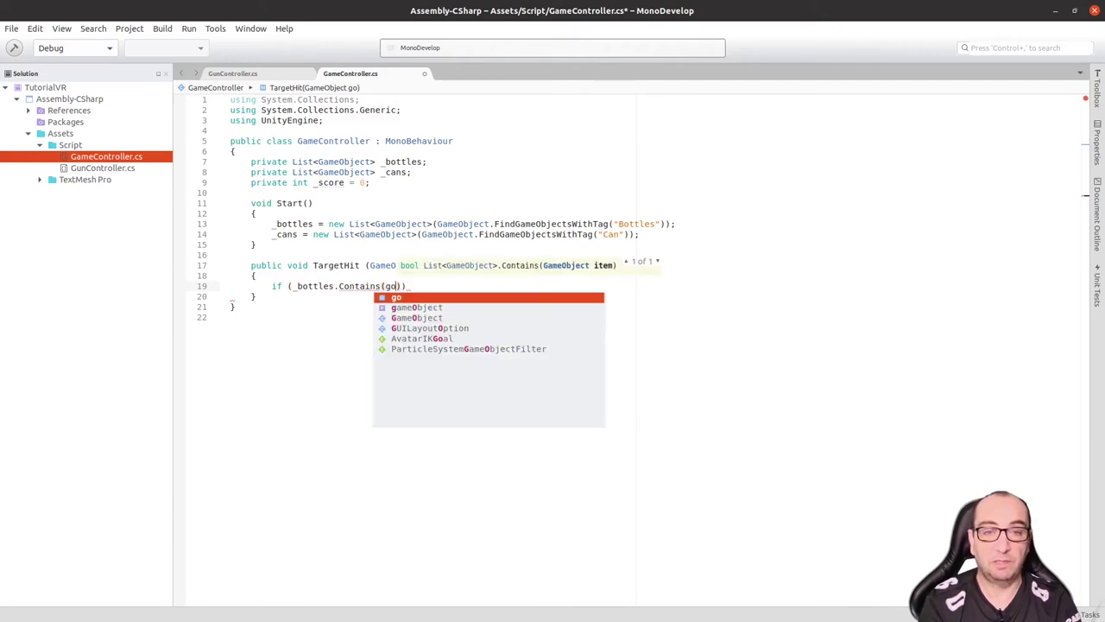
type("))")
key("Return")
type("{")
key("Return")
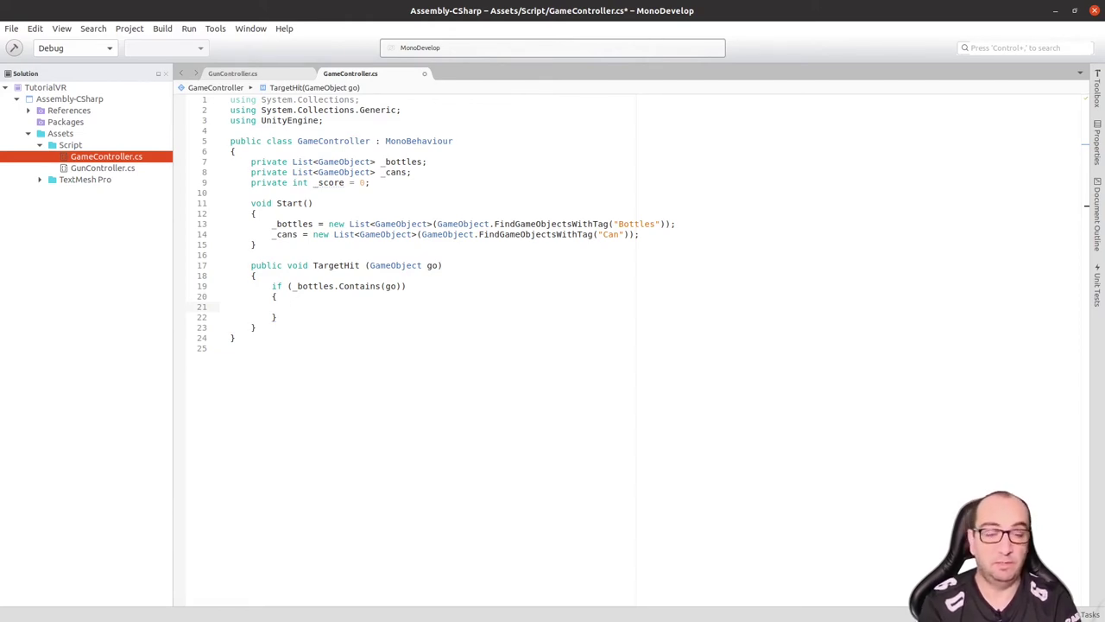
Step: Make the bottle branch add 10 to _score and call _bottles.Remove(go)
type("_s")
key("Return")
key("BackSpace")
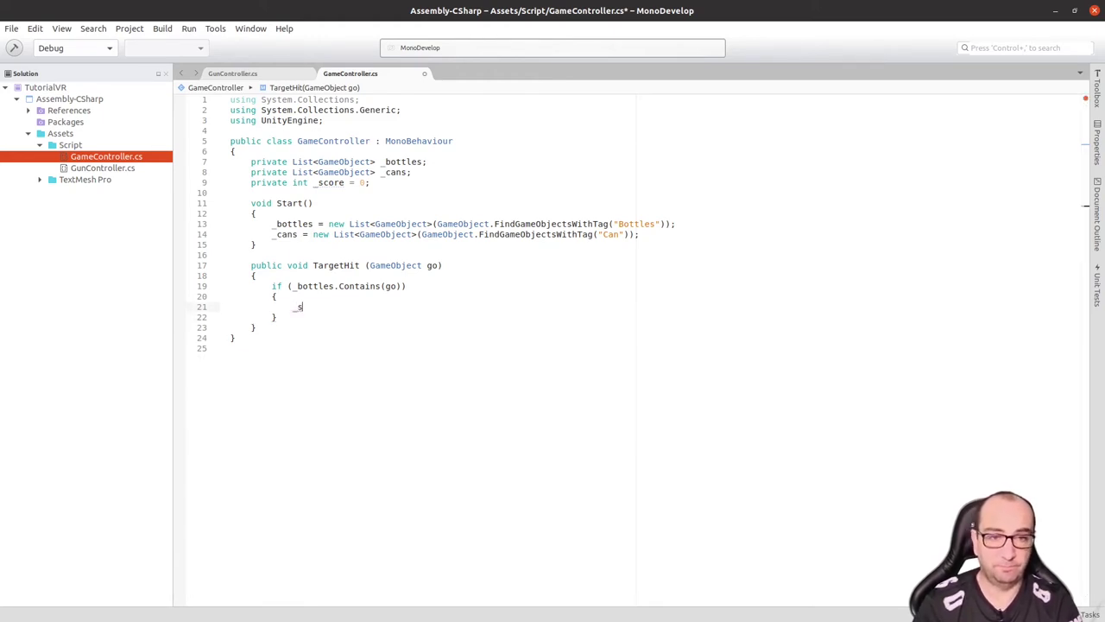
type("core + ")
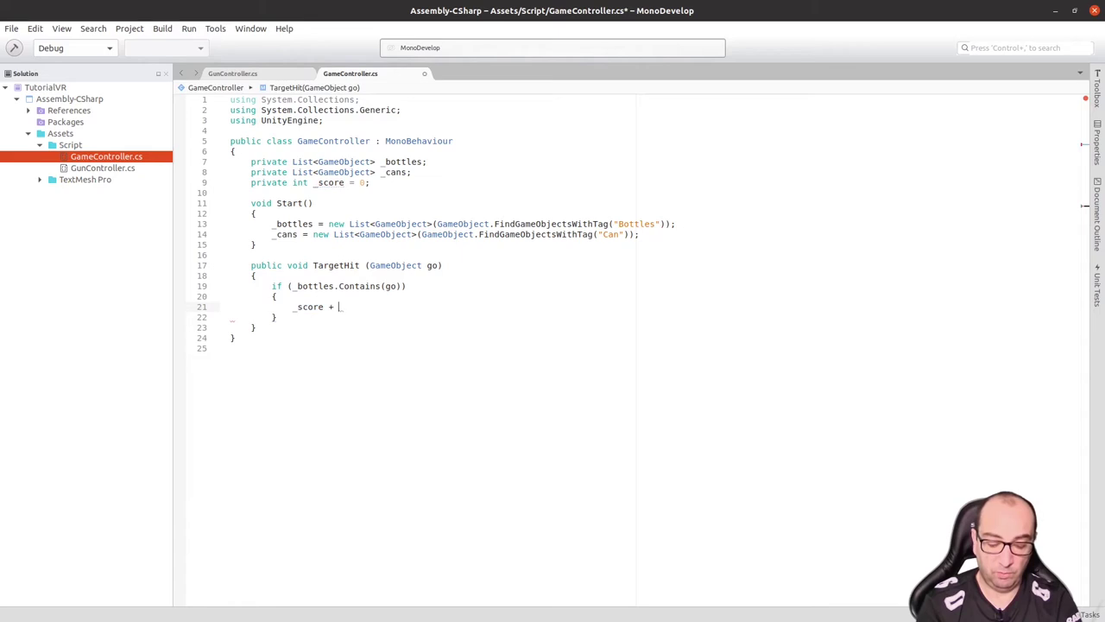
type("= 1")
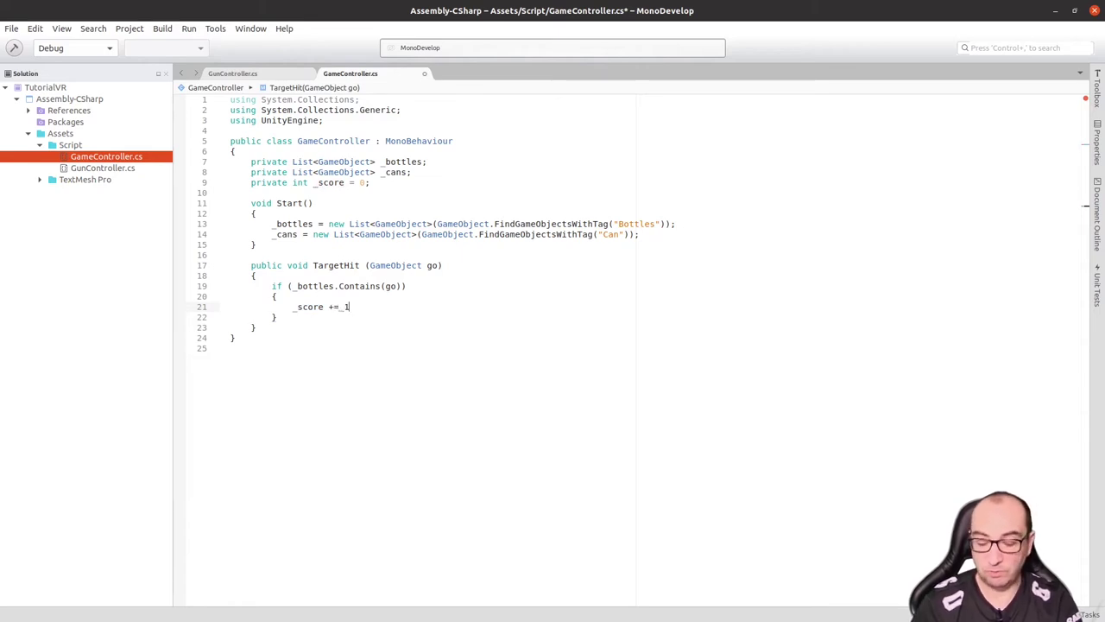
type("0;")
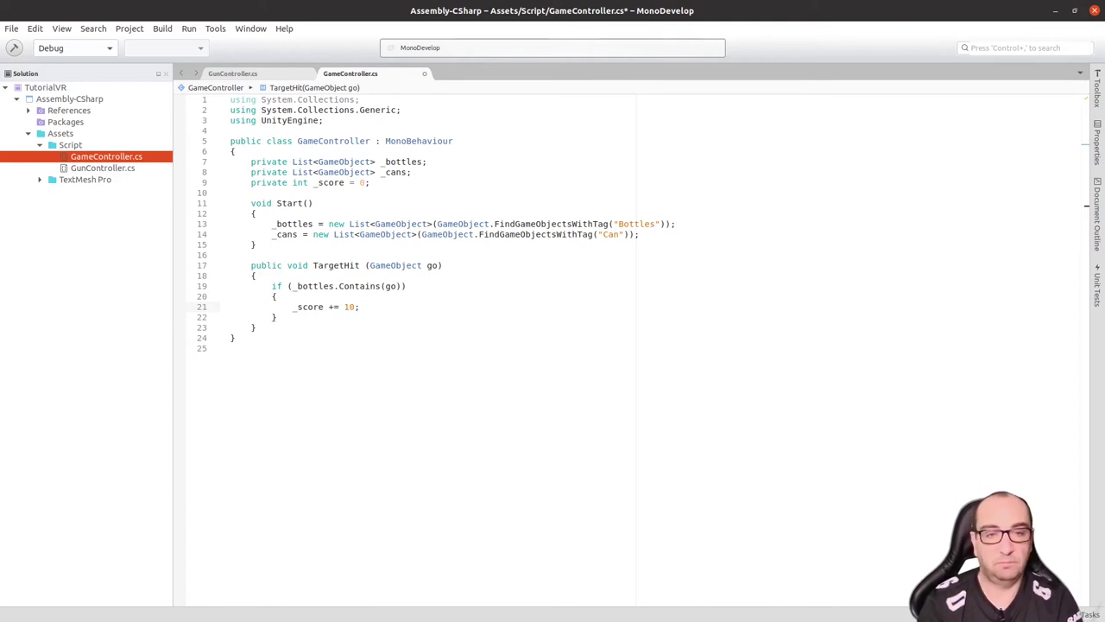
key("Return")
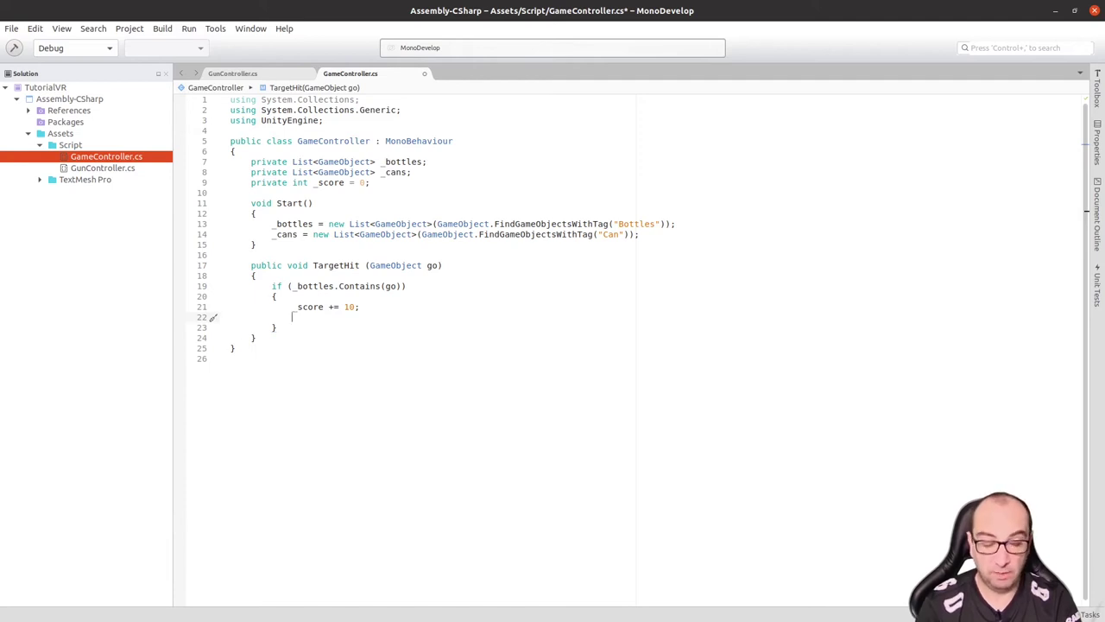
type("_bo")
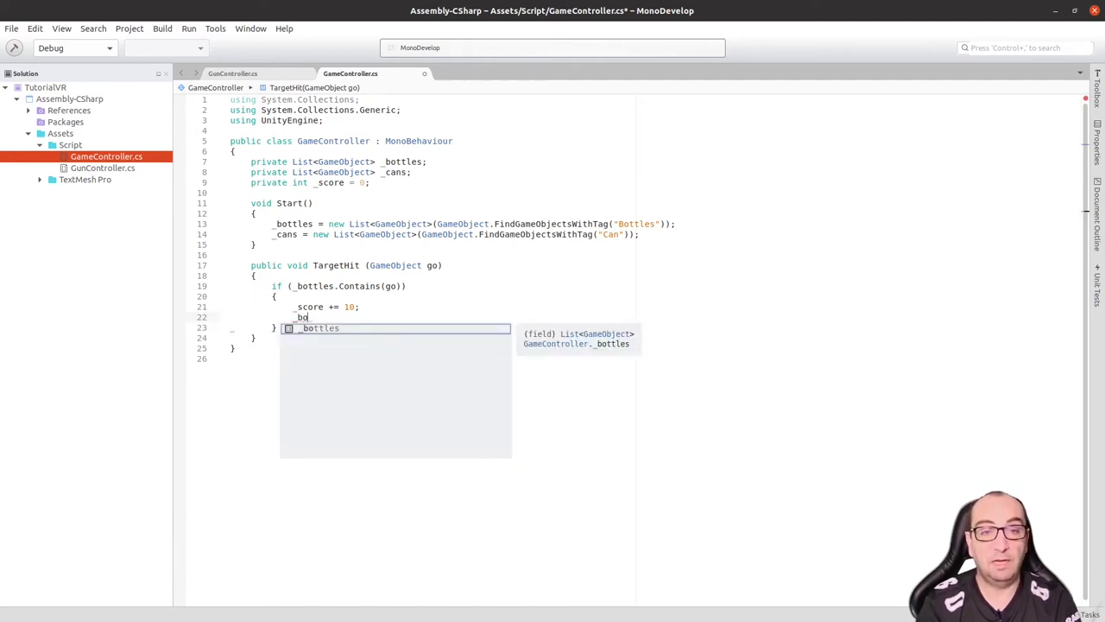
key("Return")
type(".re")
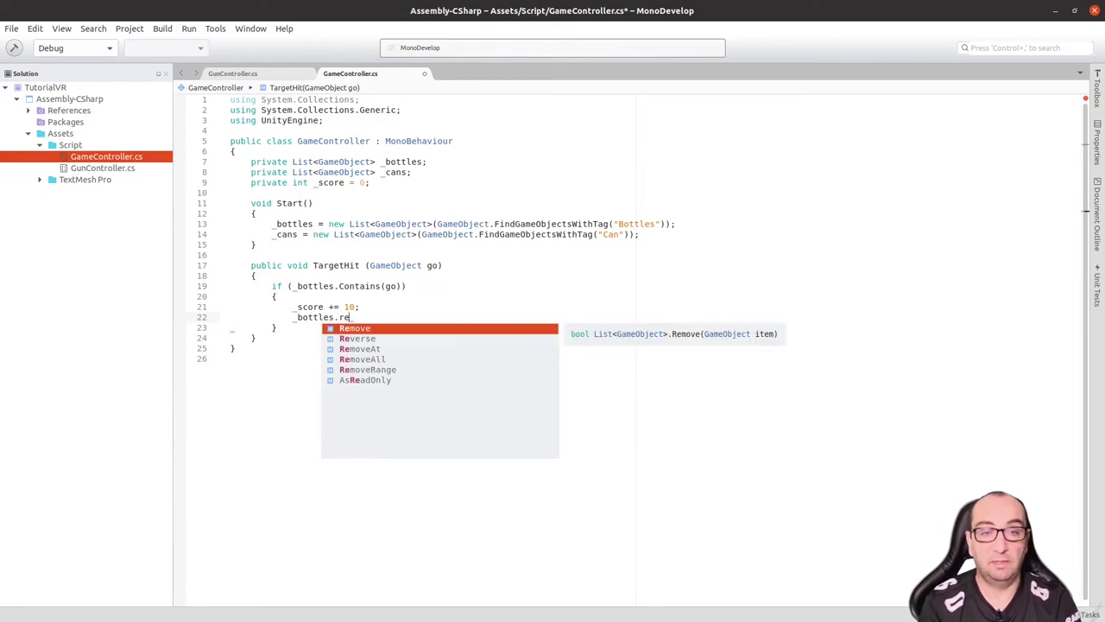
key("Return")
type("(go)")
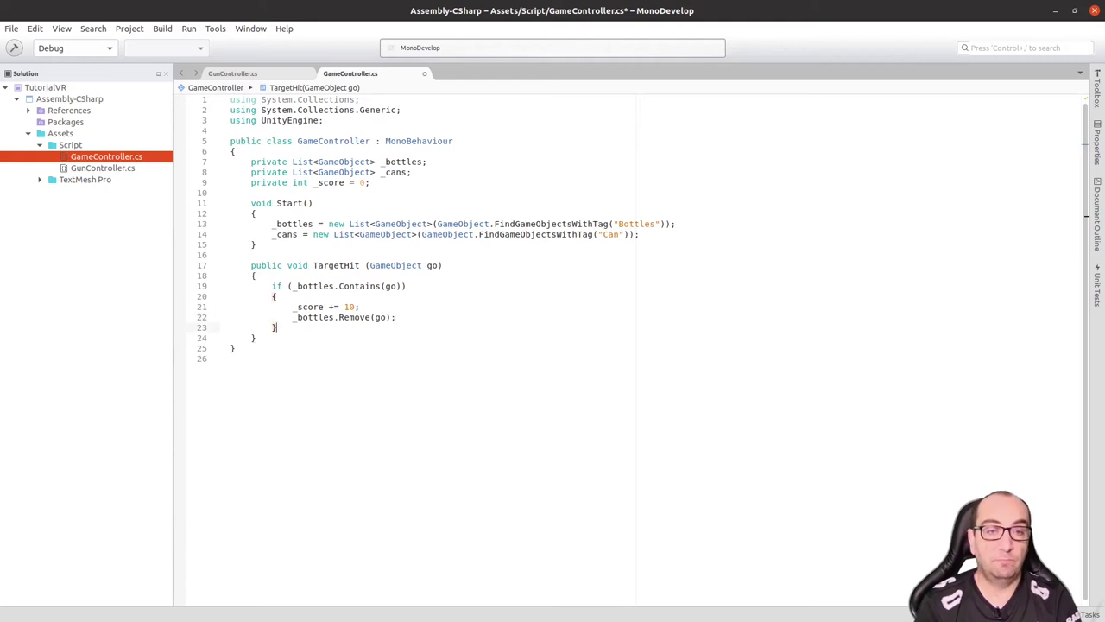
Step: Add an empty else if (_cans.Contains(go)) block after the bottle branch
type("esle")
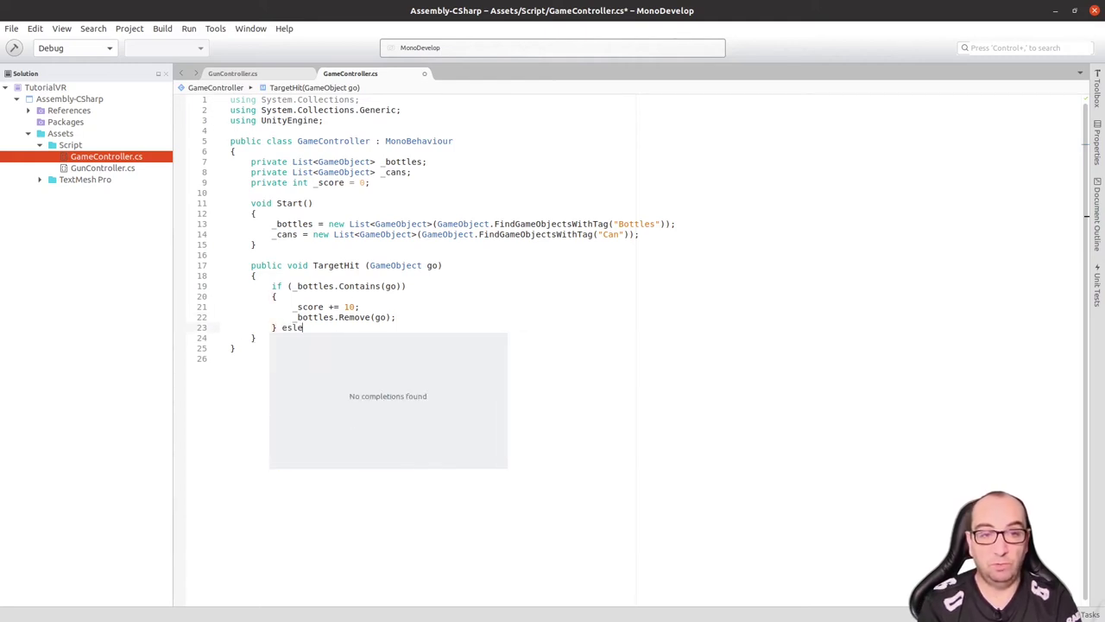
key("BackSpace")
key("BackSpace")
key("BackSpace")
type("lse if")
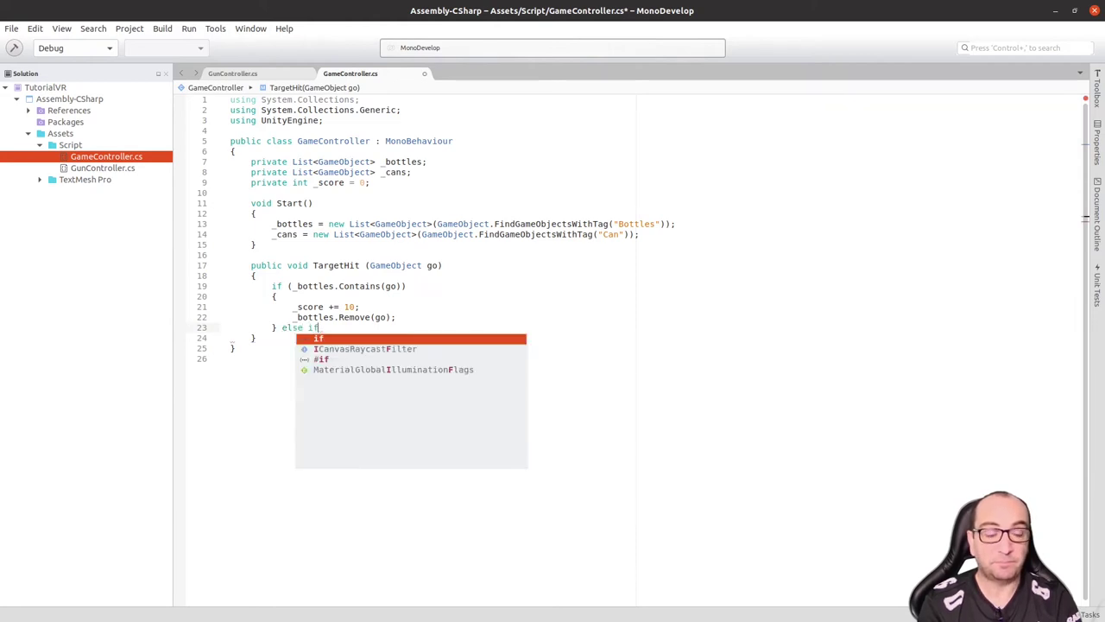
type(" (_ca")
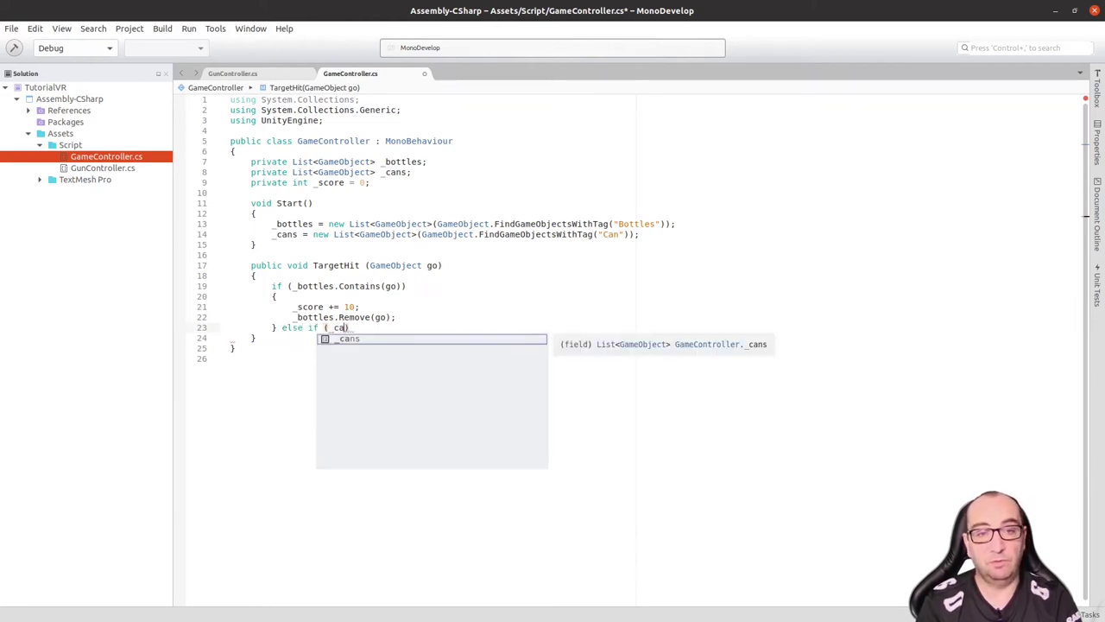
key("Return")
type(".c")
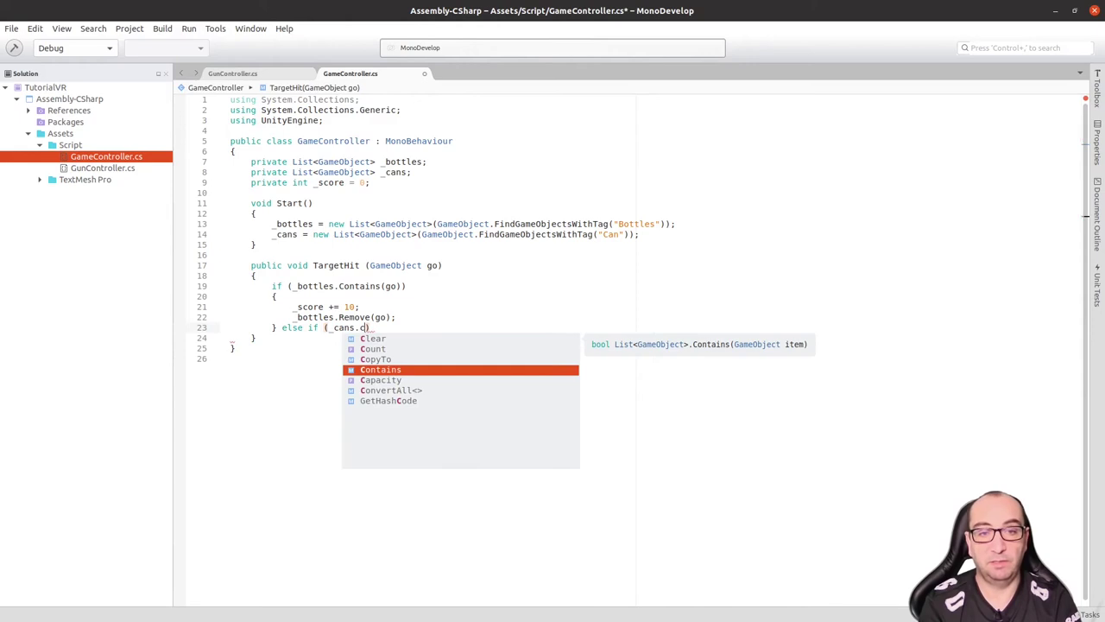
key("Return")
type("(go))")
key("Return")
type("{")
key("Return")
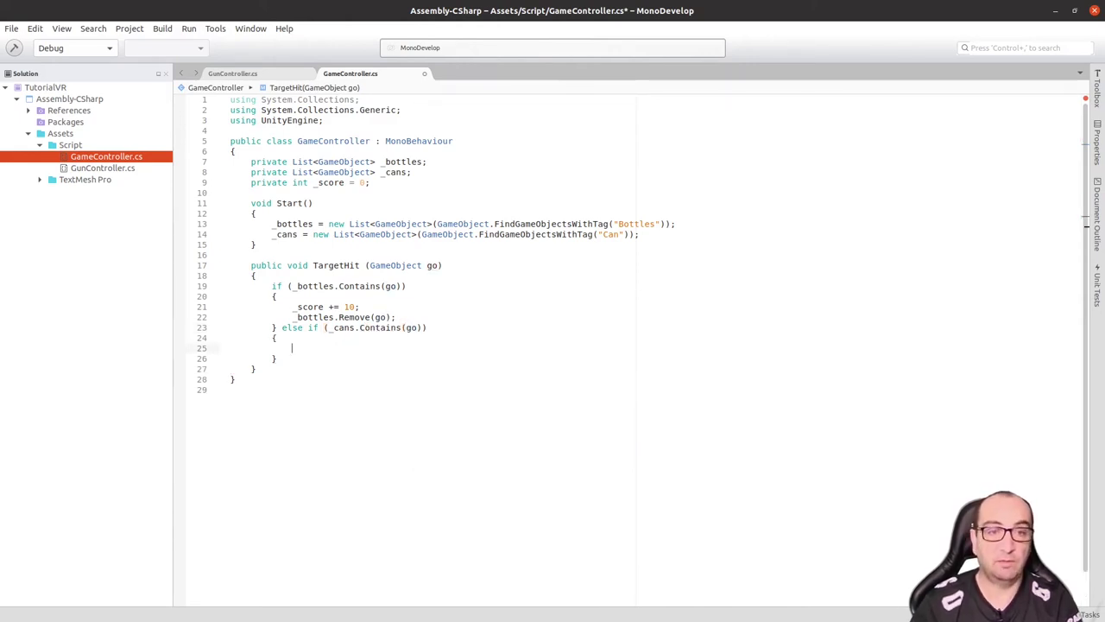
Step: Copy the bottle branch's score and remove lines into the can branch
left_click_drag(397, 317, 392, 306)
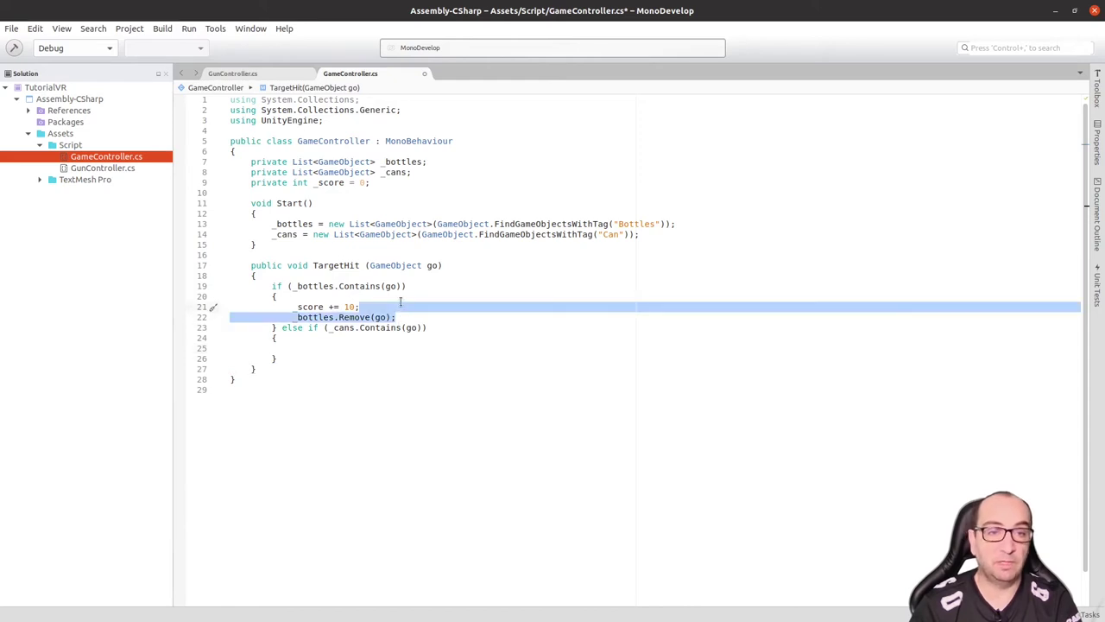
key("ctrl+c")
left_click(335, 346)
key("ctrl+v")
key("BackSpace")
key("Up")
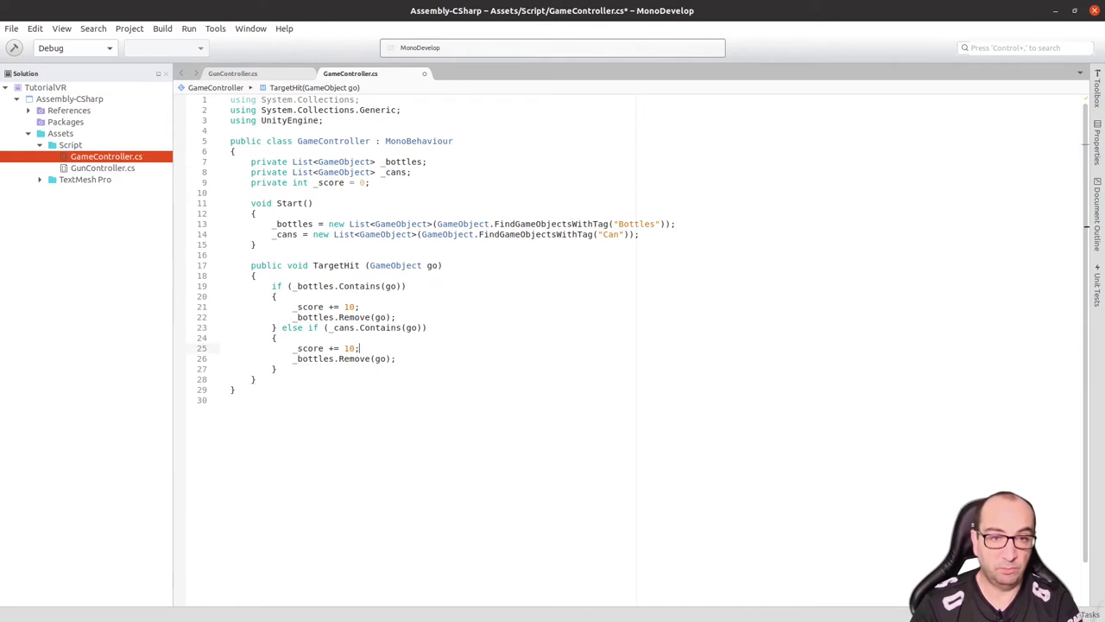
Step: Change the can branch's score to 20 and its list to _cans, adding blank lines below
key("shift+Left")
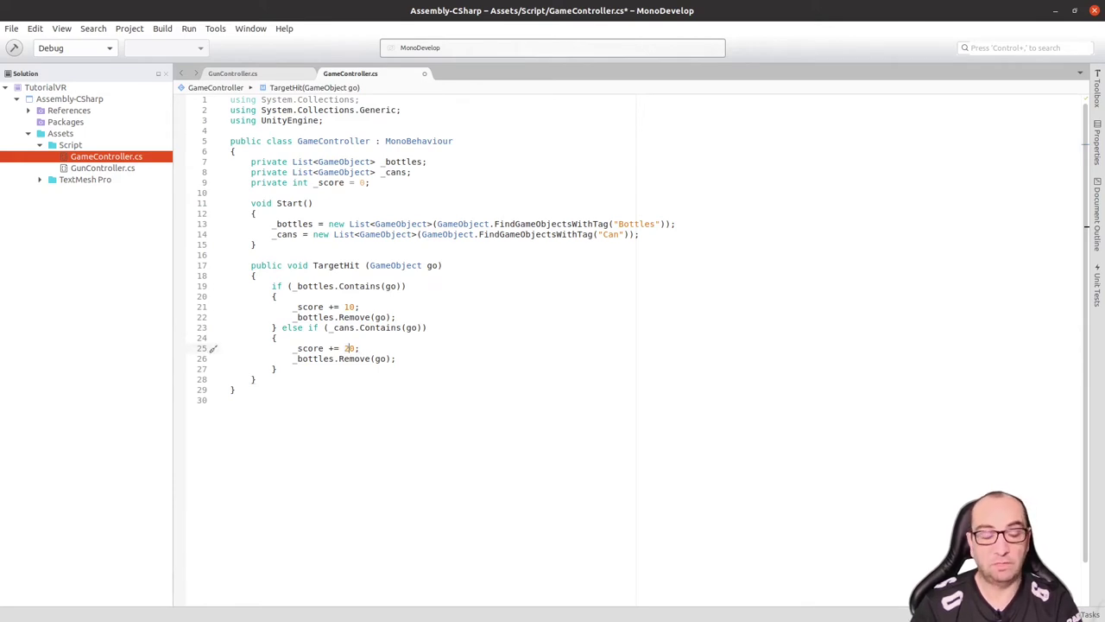
double_click(332, 357)
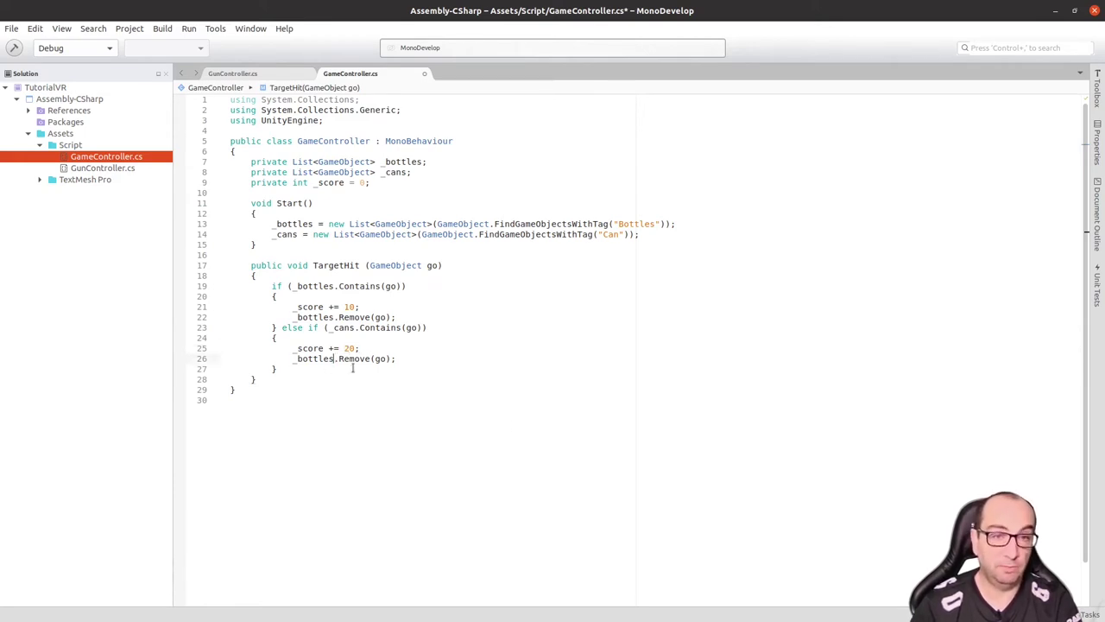
type("can")
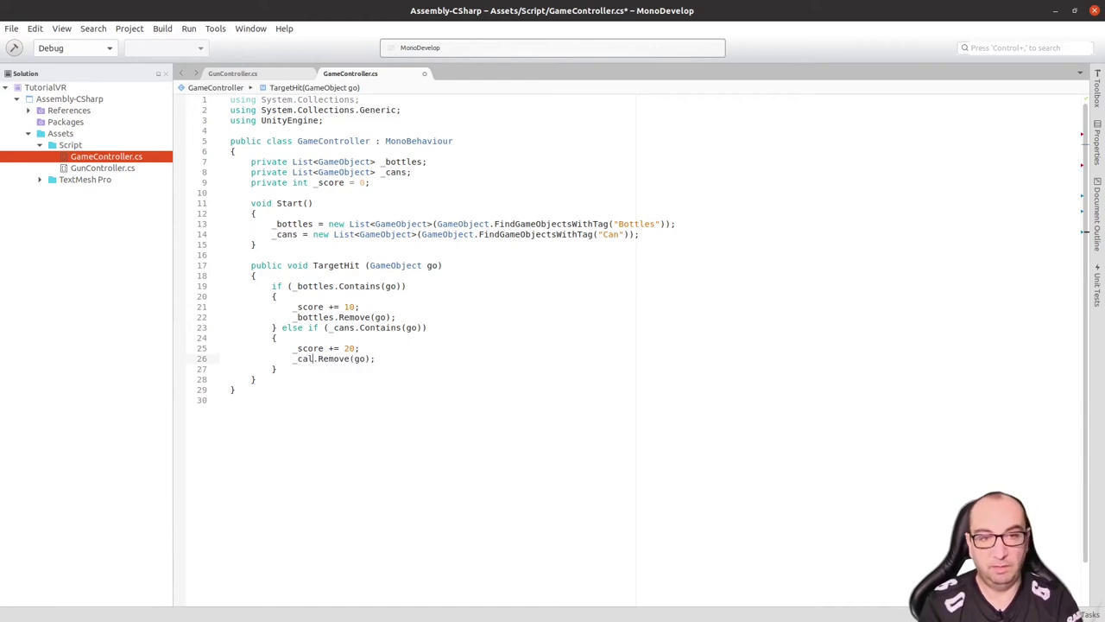
type("s")
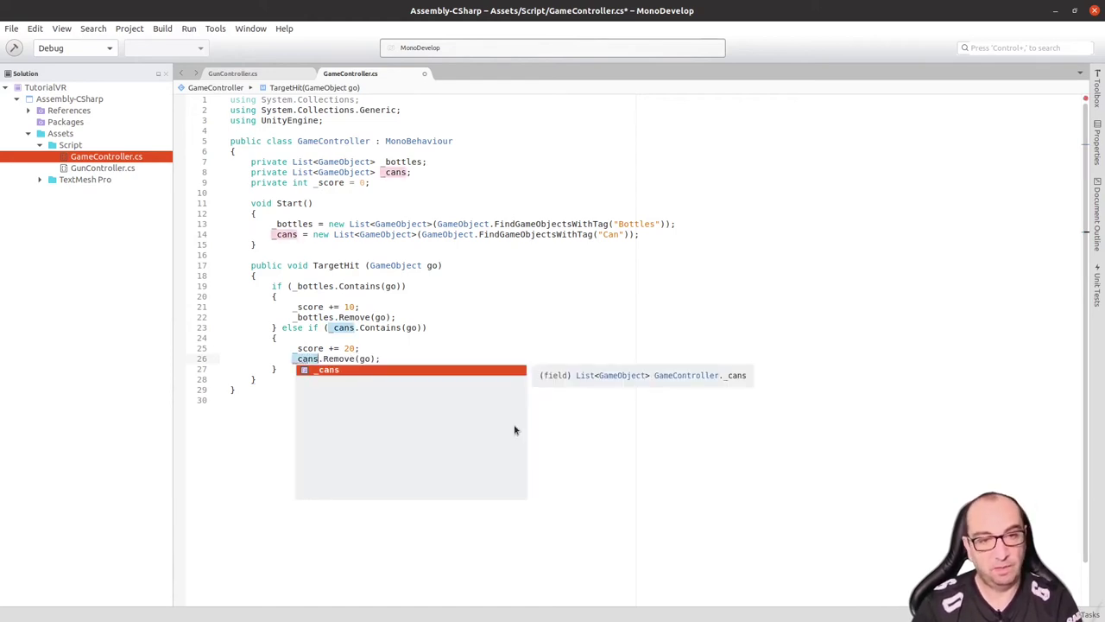
key("Escape")
key("Right")
left_click(276, 369)
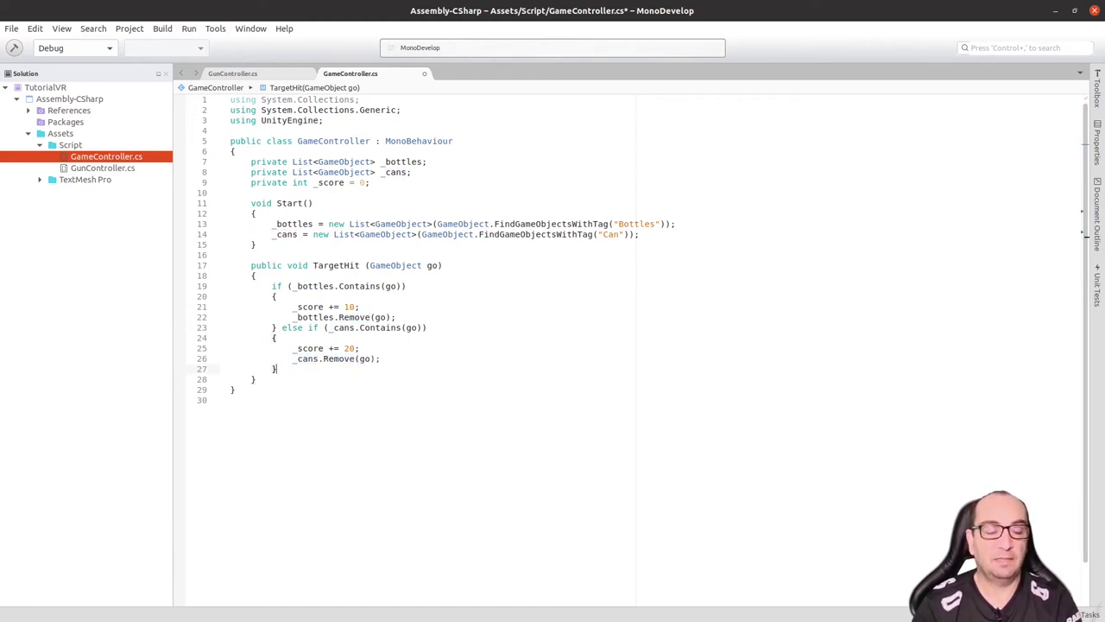
key("Return")
key("Return")
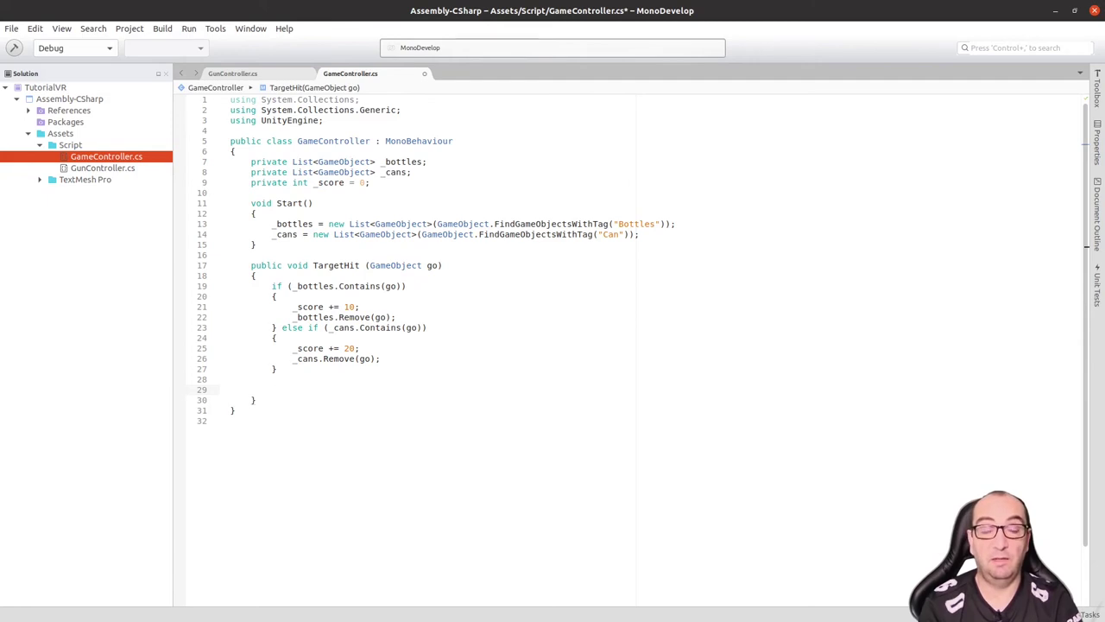
Step: Add Debug.Log("Score: " + _score); after the if-else block in TargetHit
type("Debug")
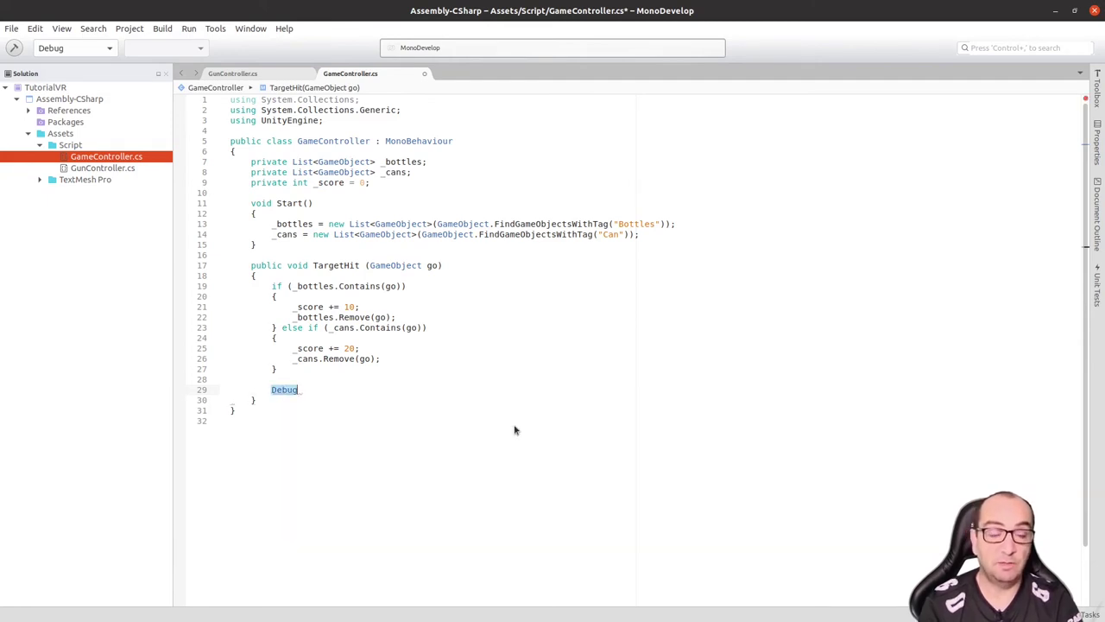
type(".lo")
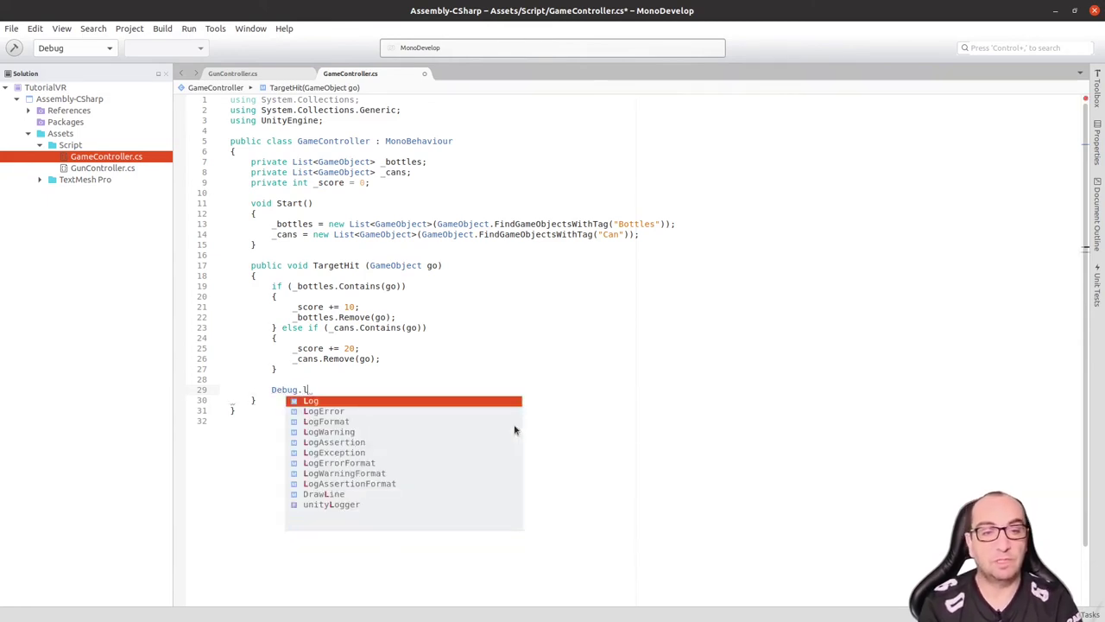
key("Return")
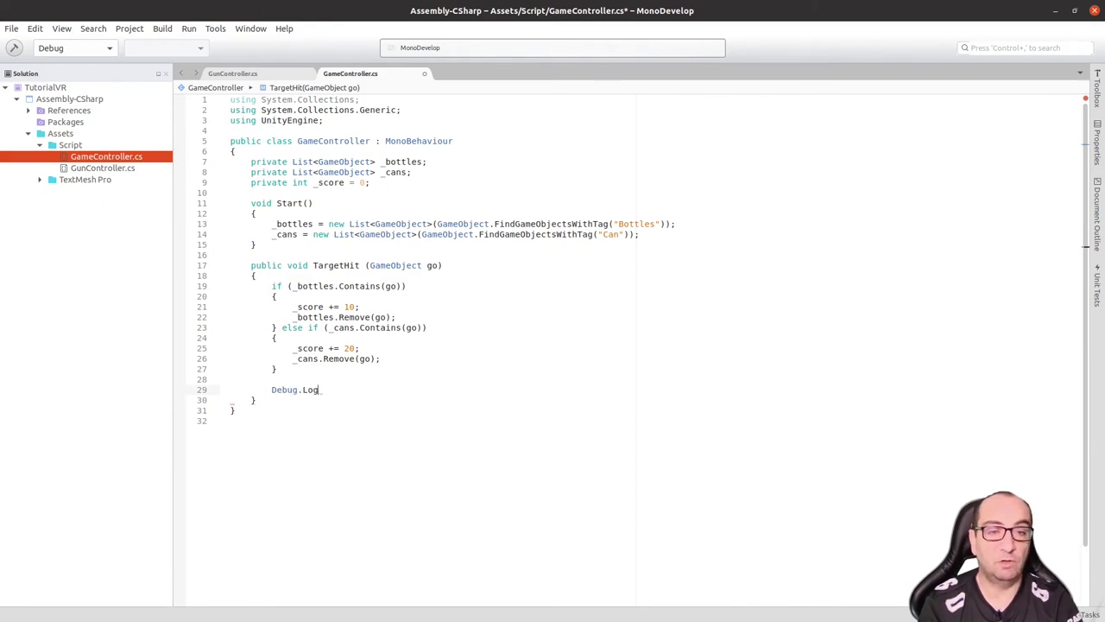
type("(\"")
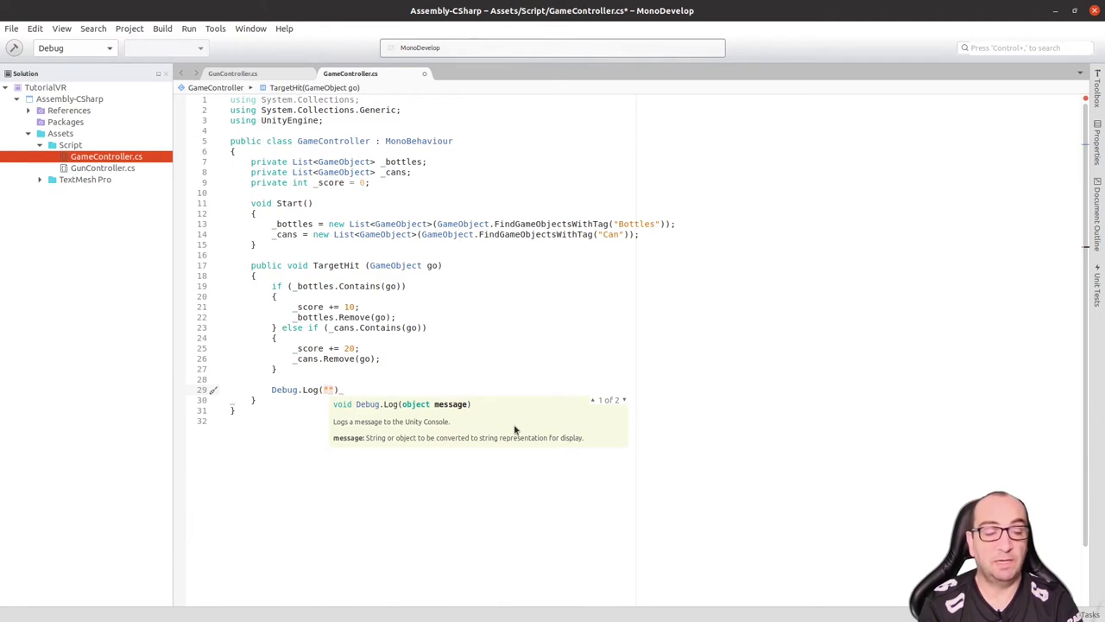
type("Score: ")
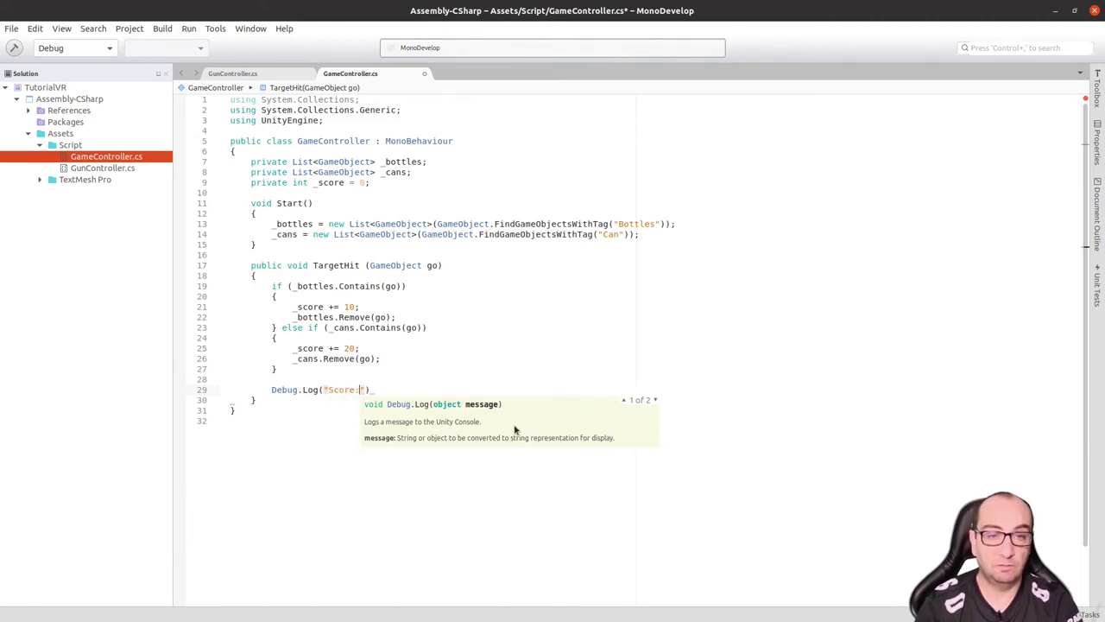
type("\" + _")
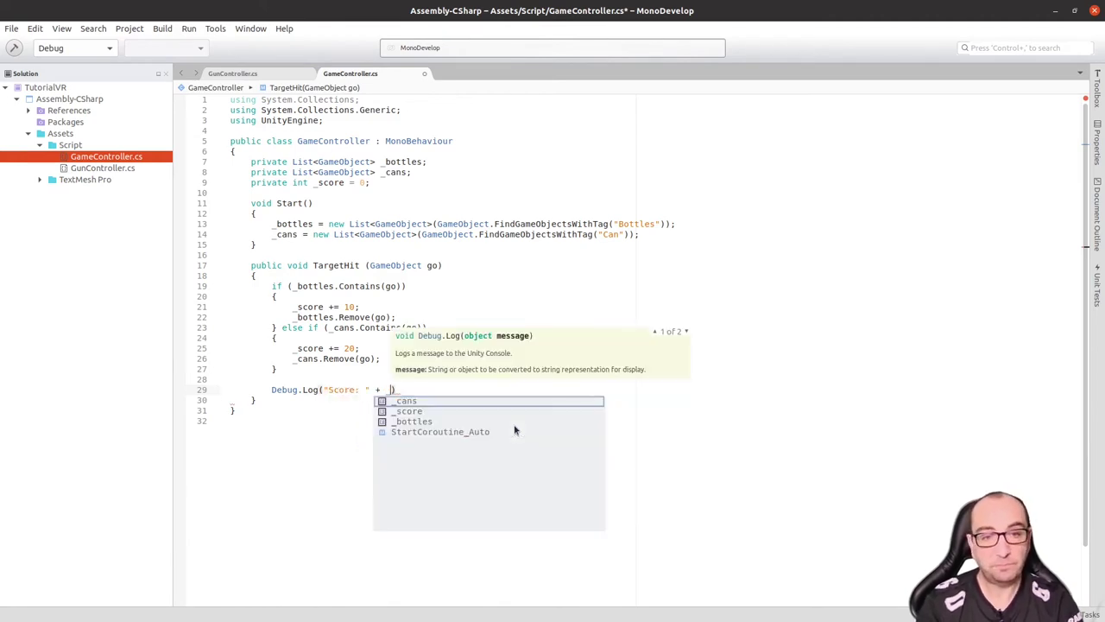
type("sc")
key("Return")
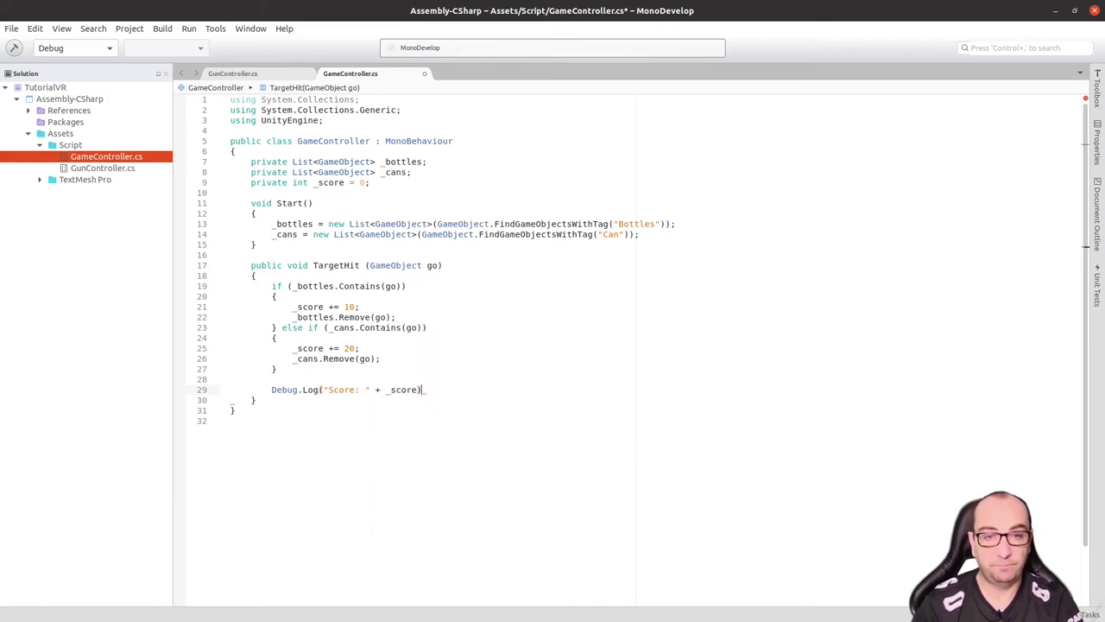
type(";")
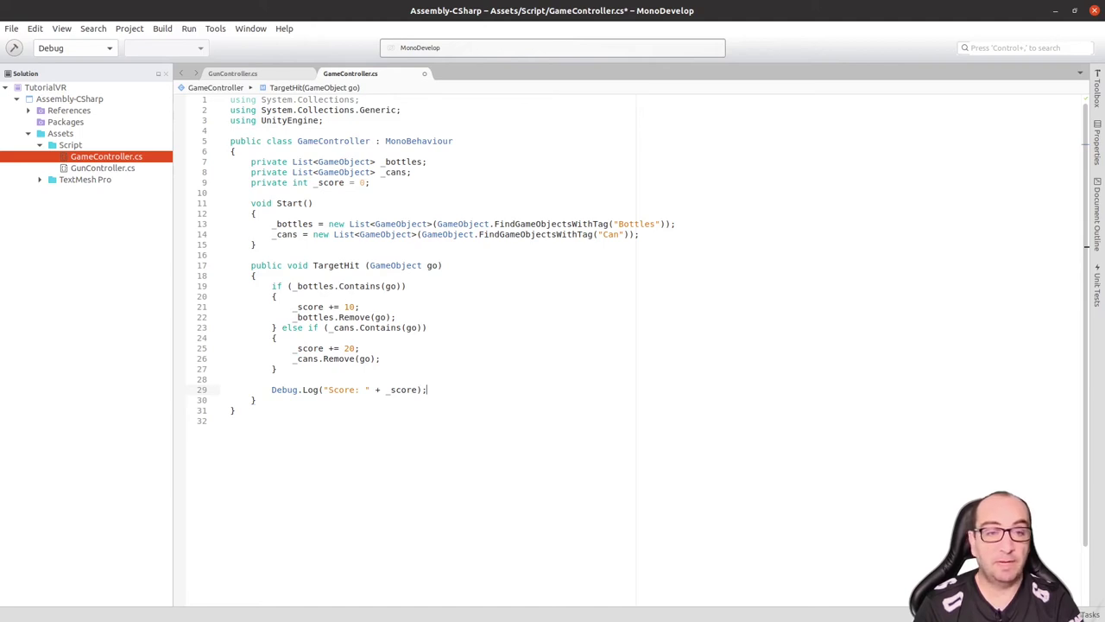
left_click(396, 317)
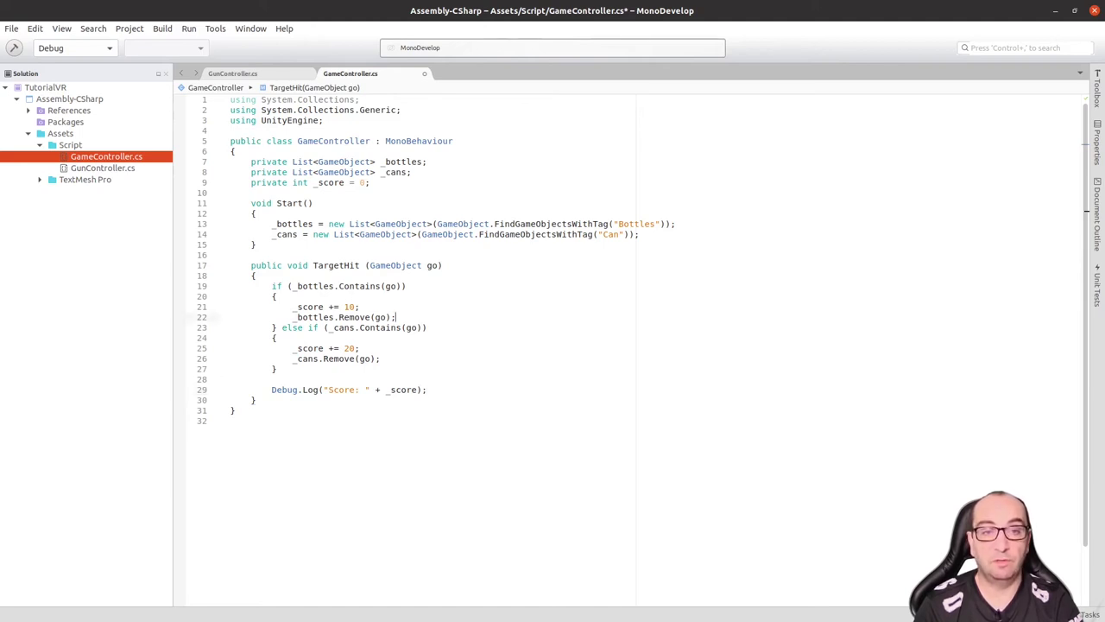
left_click(360, 348)
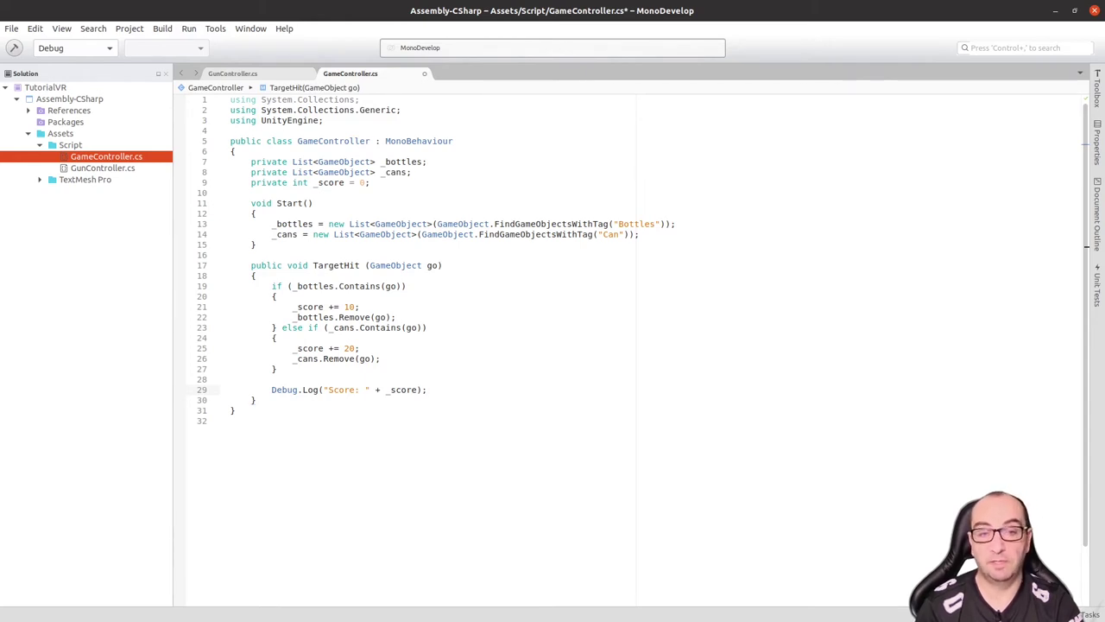
Step: Move the Debug.Log score line into the can and bottle branches
key("shift+Up")
key("shift+Up")
key("ctrl+c")
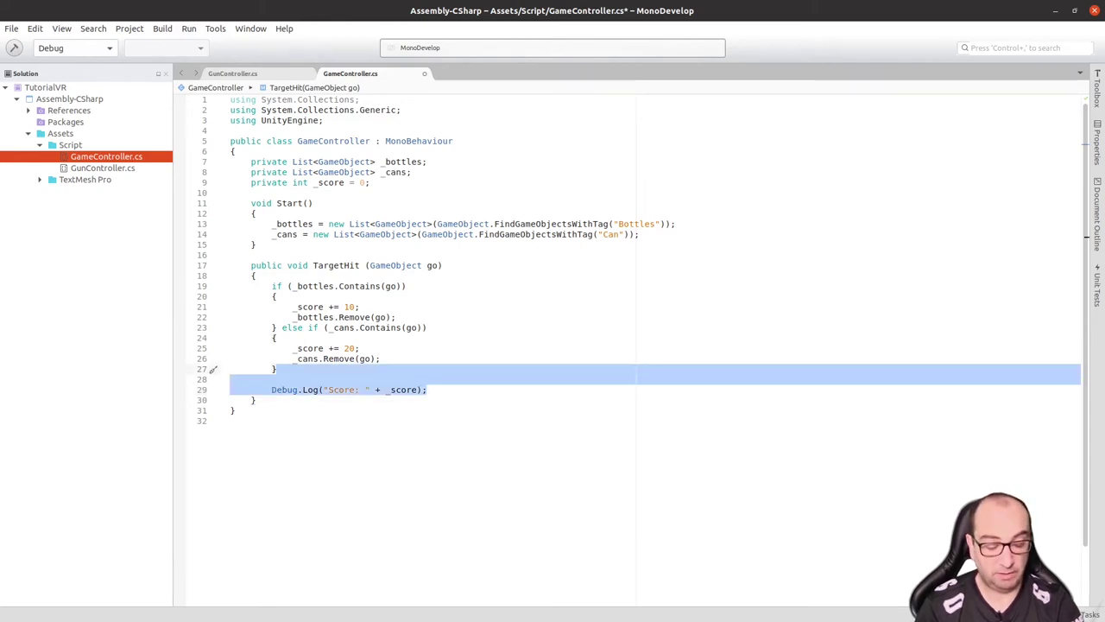
key("BackSpace")
left_click(380, 359)
key("ctrl+z")
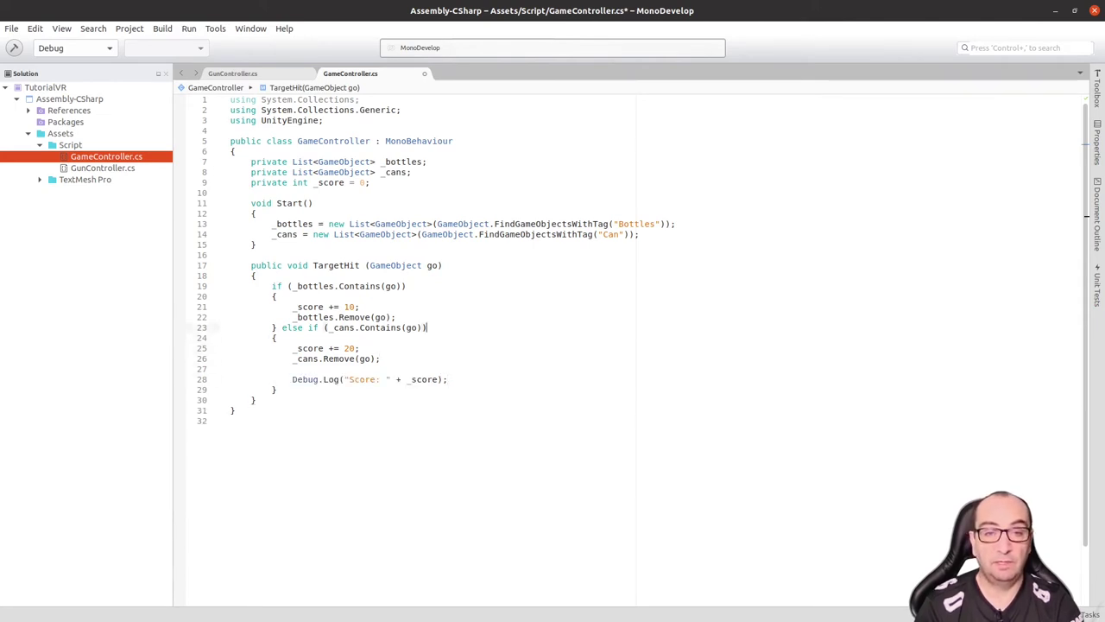
key("ctrl+v")
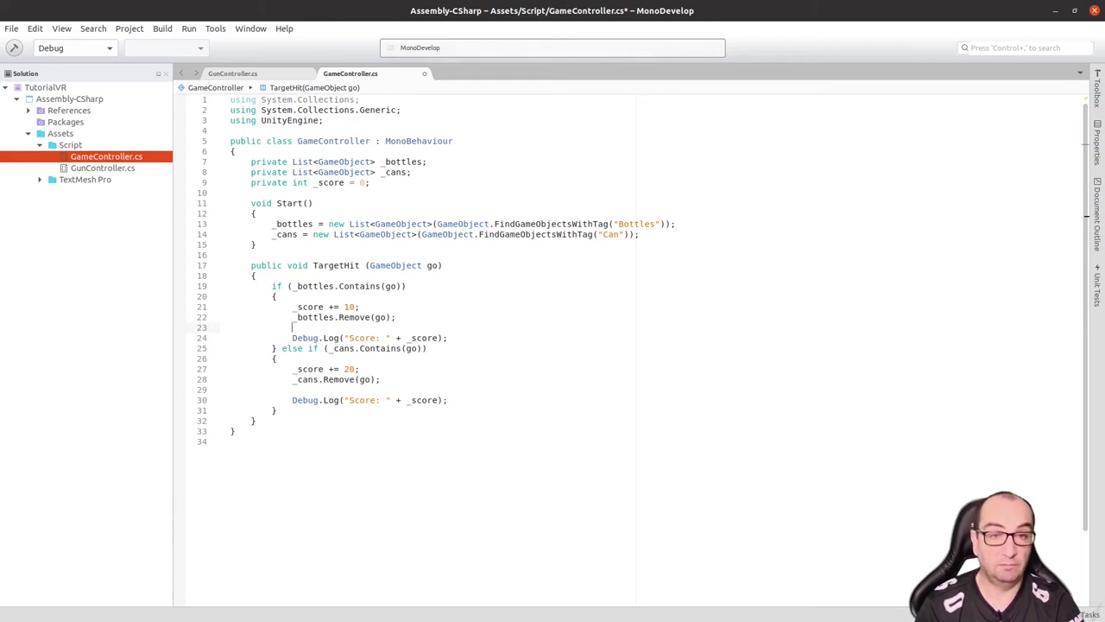
Step: Place each log under its remove line, tidy blank lines, save GameController.cs, and return to Unity
left_click(230, 348)
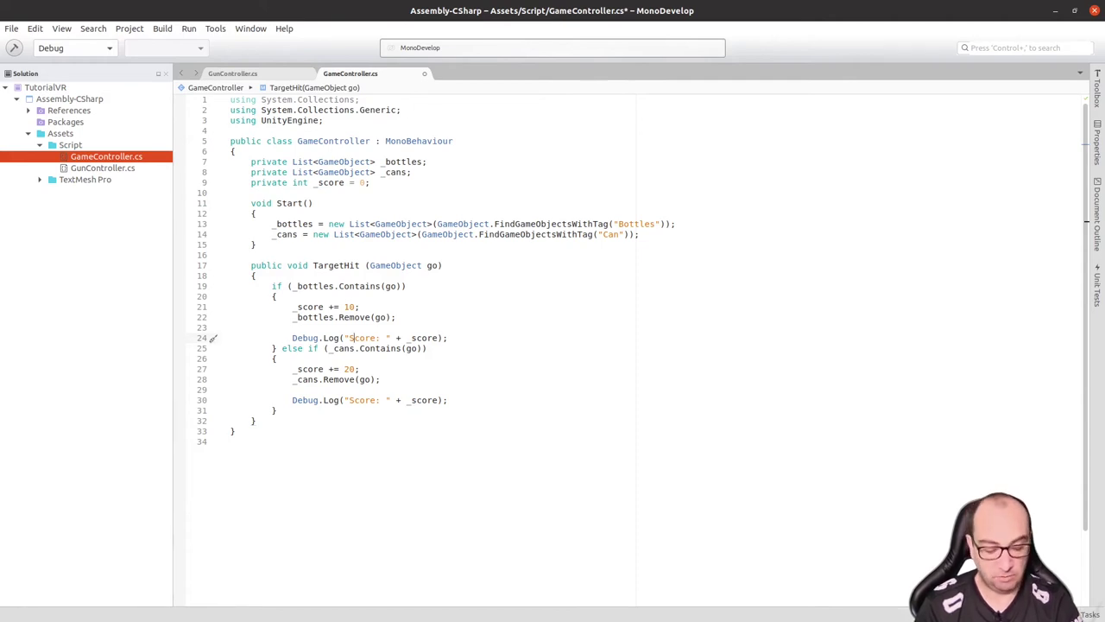
left_click_drag(448, 337, 396, 316)
key("Delete")
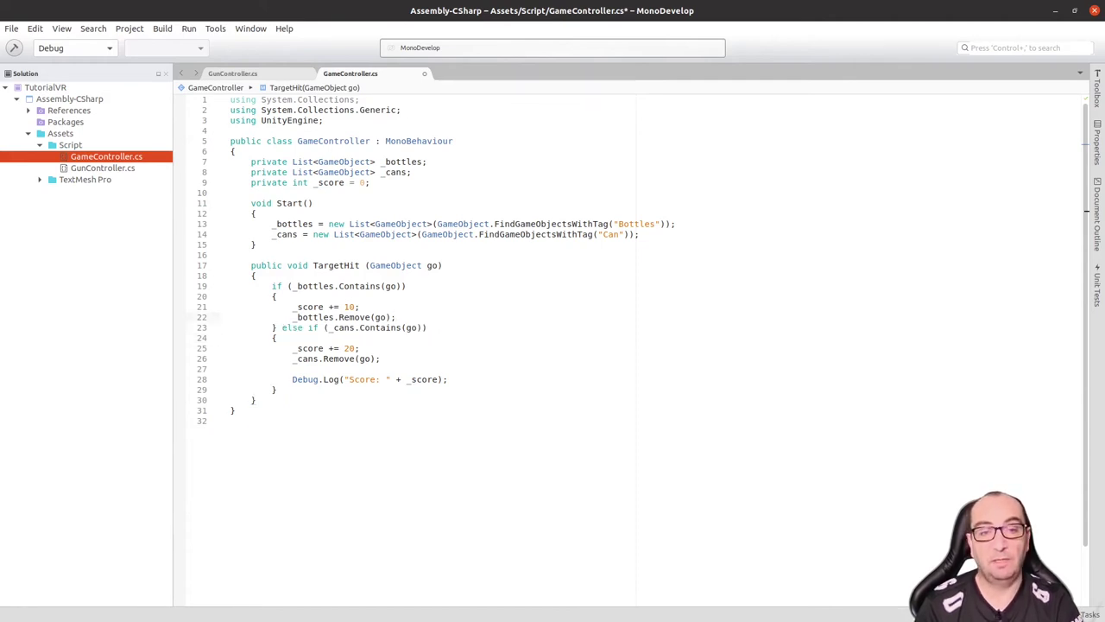
key("ctrl+v")
left_click(292, 337)
key("BackSpace")
key("Down")
key("Down")
key("Down")
key("Down")
key("BackSpace")
left_click(276, 390)
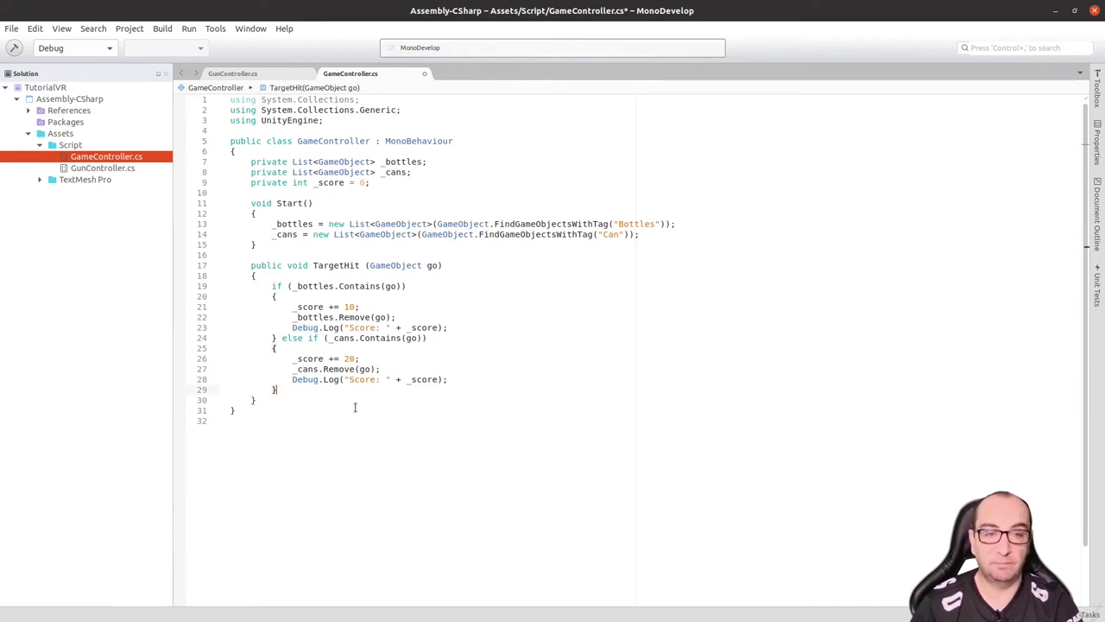
key("ctrl+s")
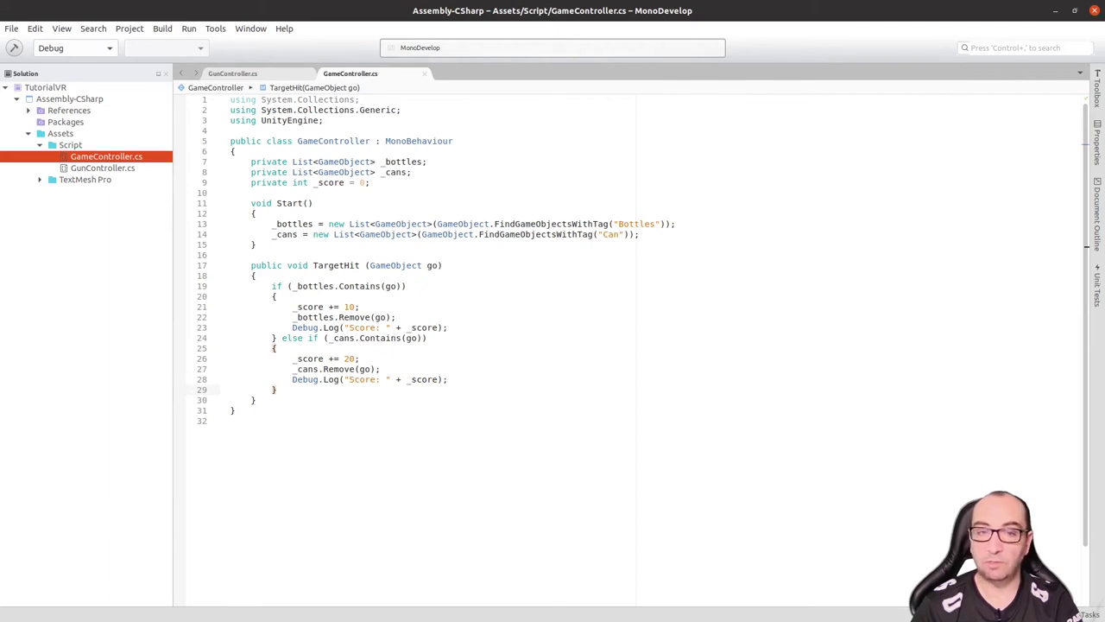
key("alt+Tab")
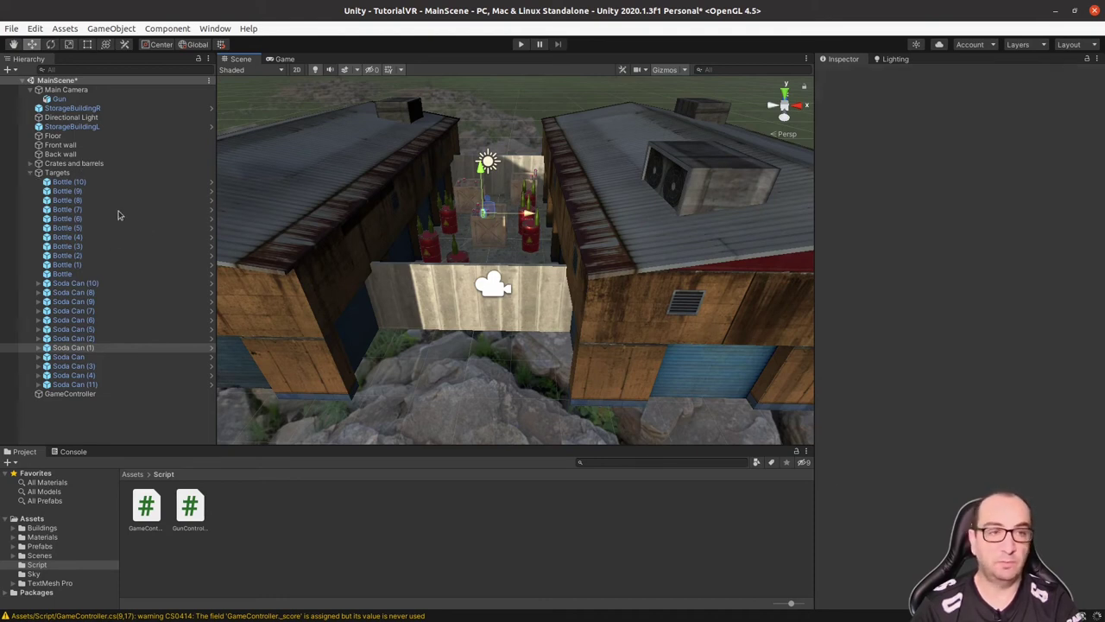
Step: Drag the GameController script from the Project panel onto the GameController object's Inspector
left_click(30, 172)
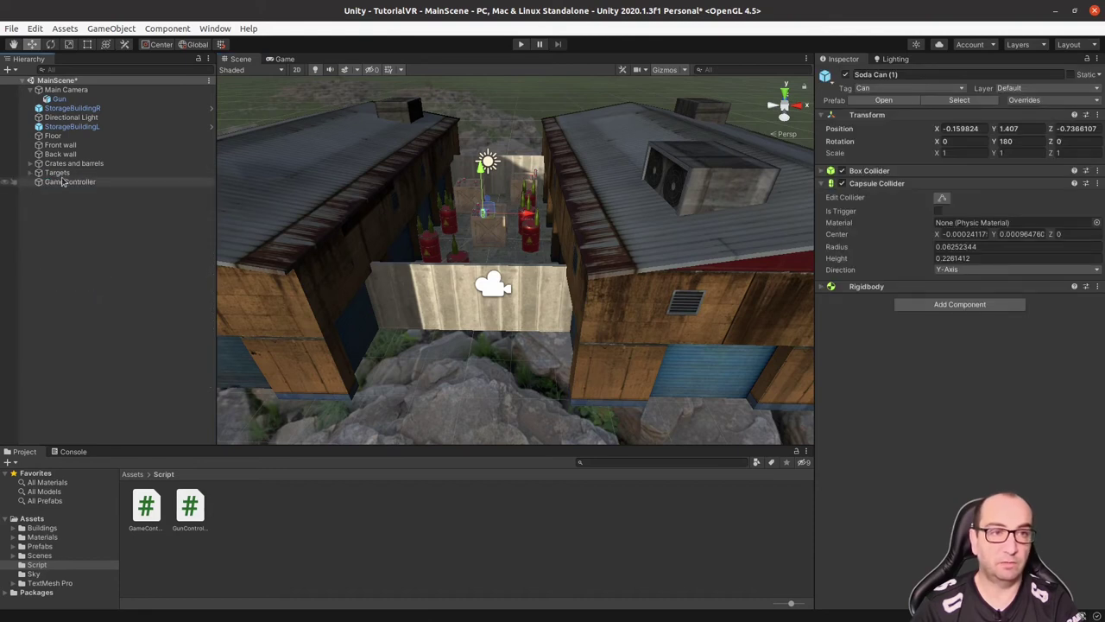
left_click(64, 181)
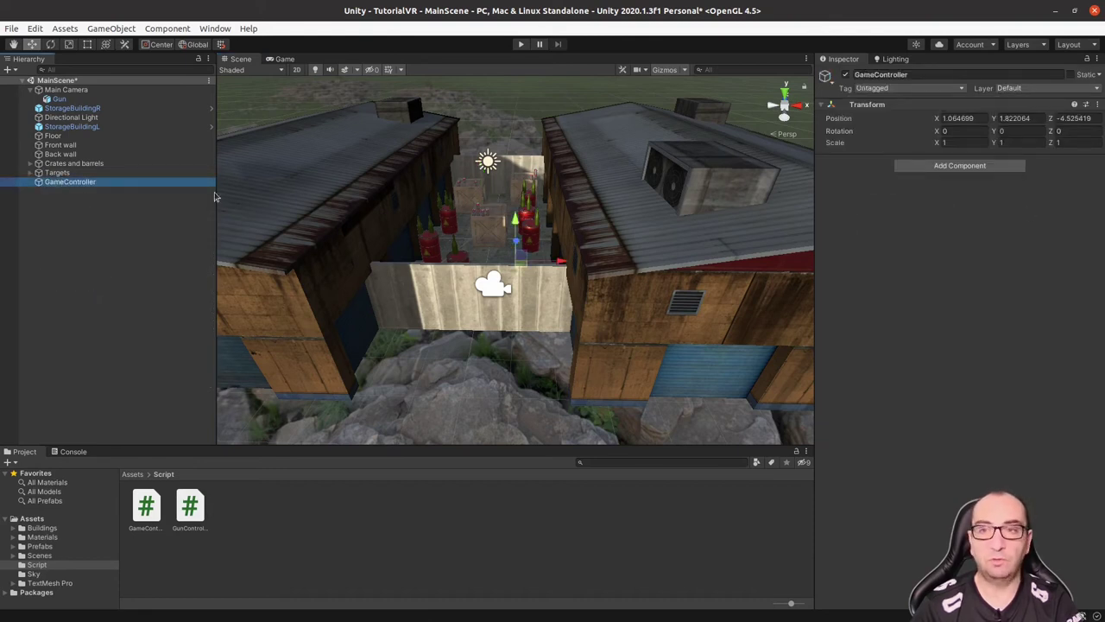
left_click_drag(147, 511, 885, 257)
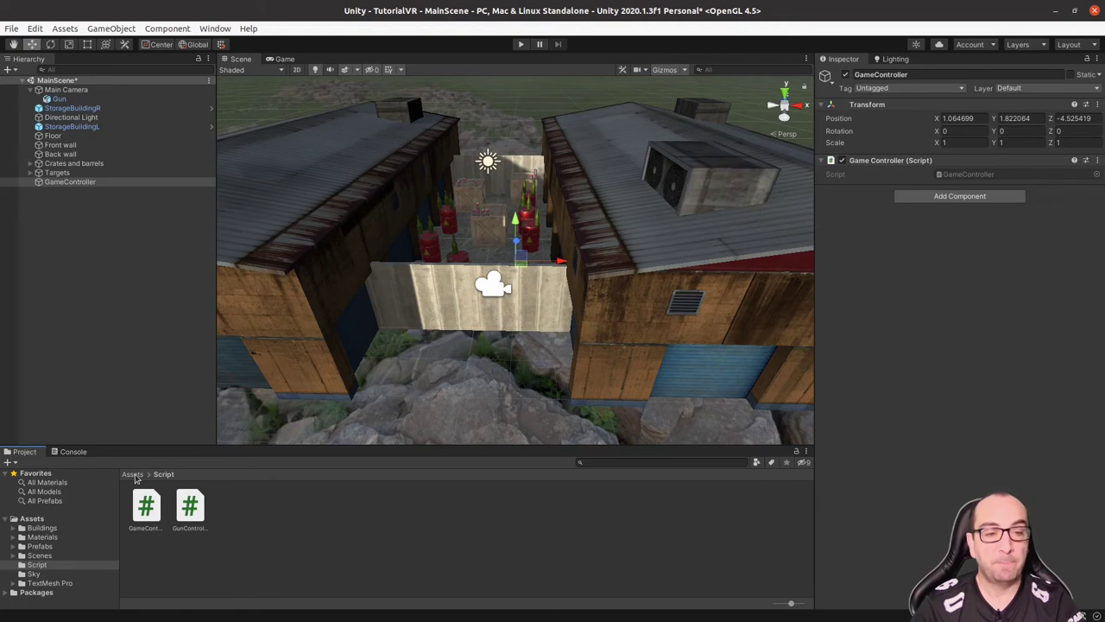
Step: Use Create > C# Script in the Script folder and name the new script DartController
right_click(314, 510)
mouse_move(434, 205)
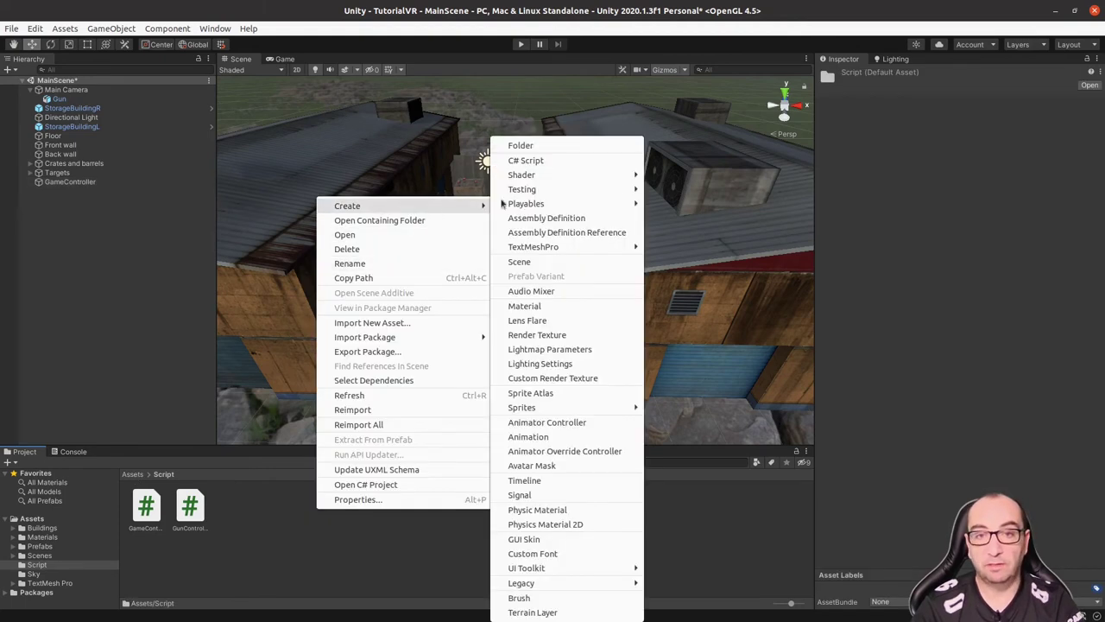
left_click(575, 162)
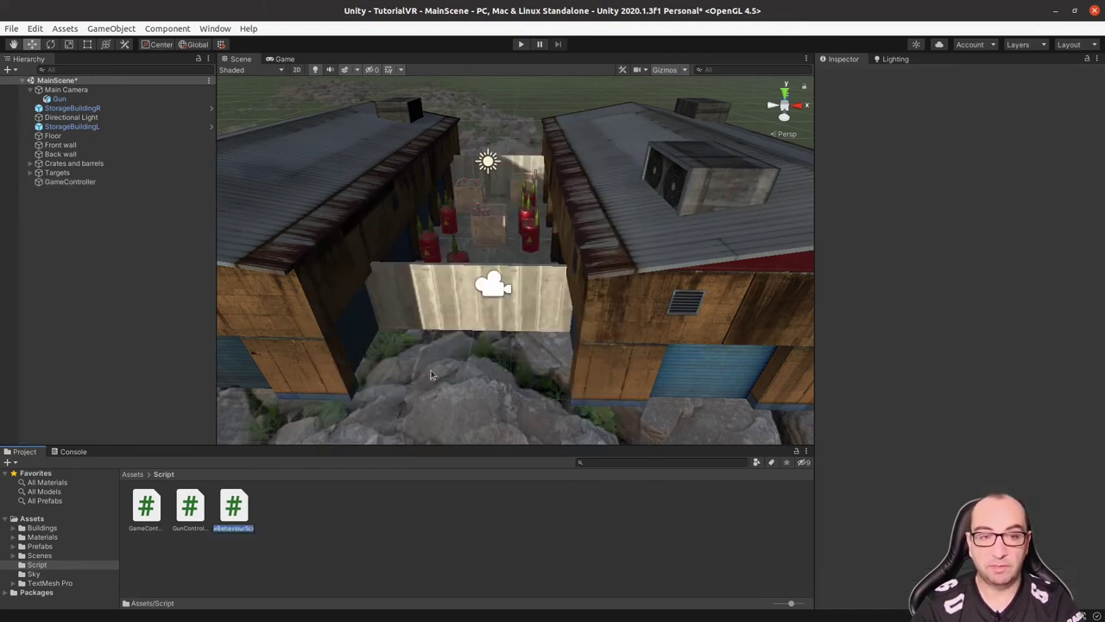
type("Dart")
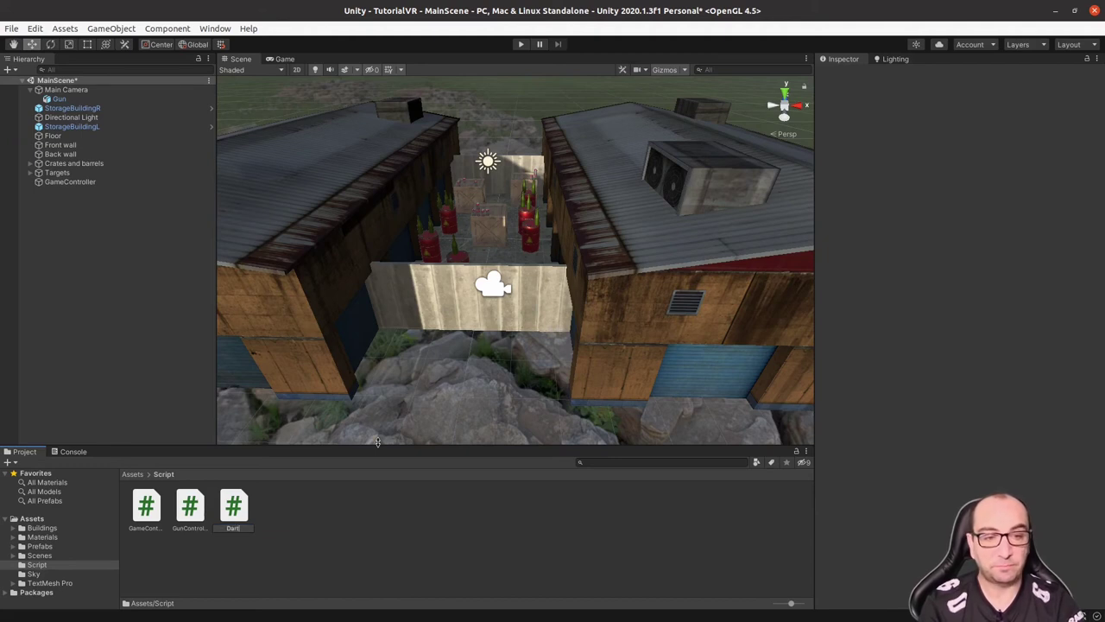
type("Controller")
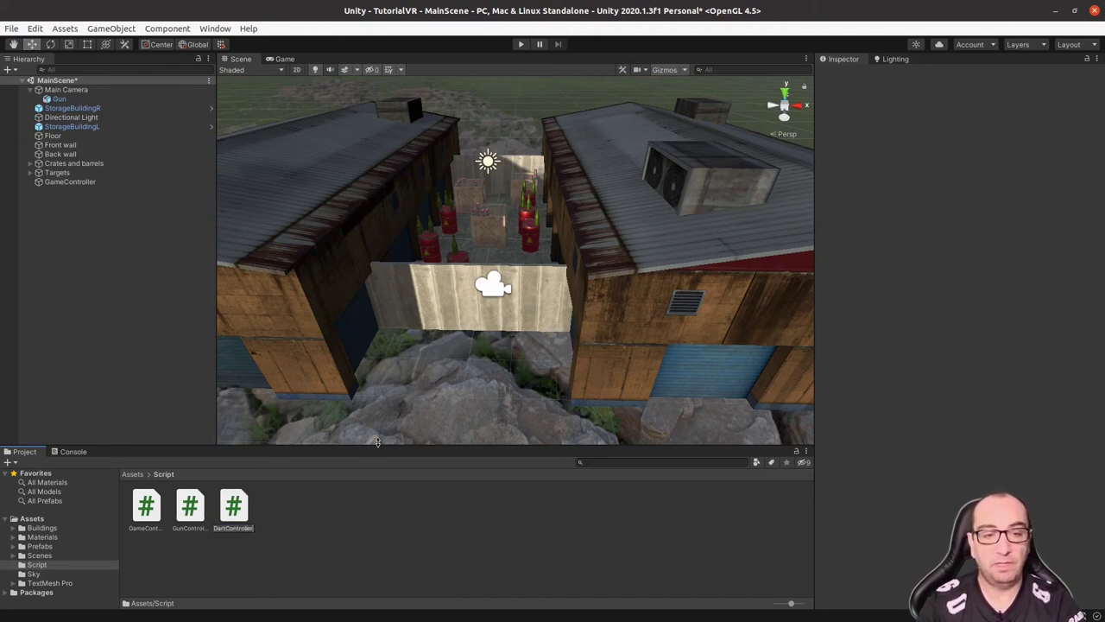
key("Return")
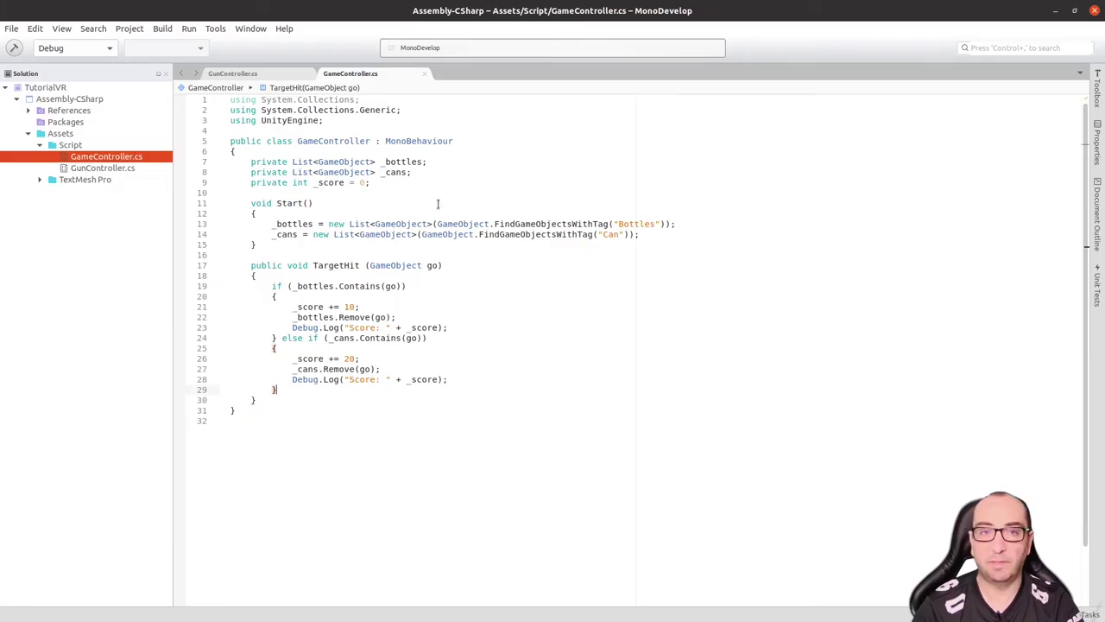
Step: Open DartController.cs and delete its template Start and Update methods
double_click(95, 157)
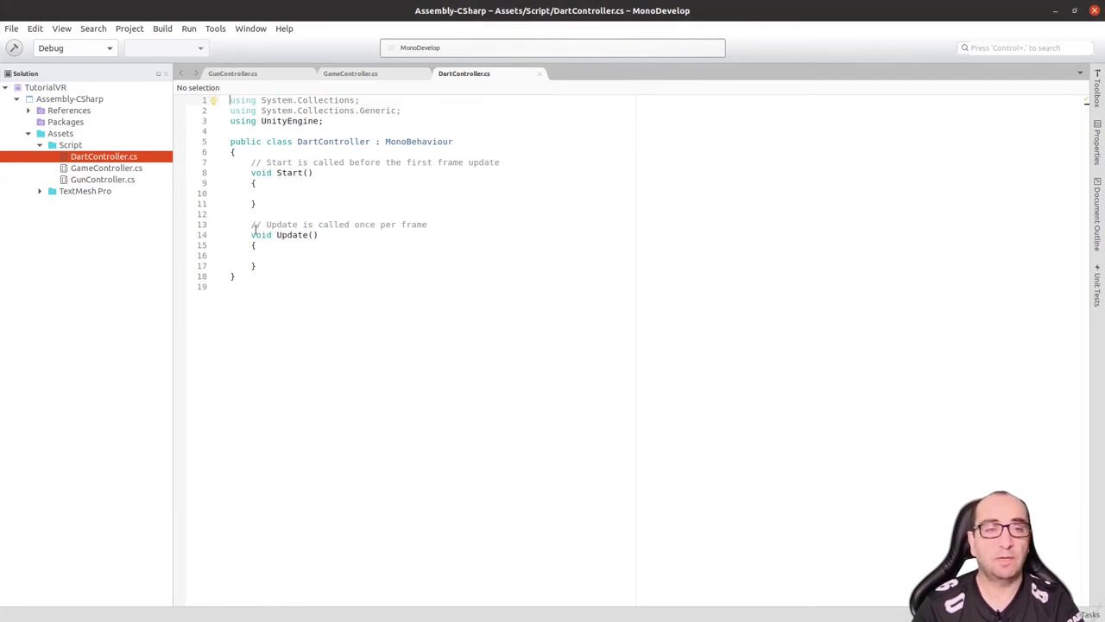
left_click_drag(249, 162, 264, 262)
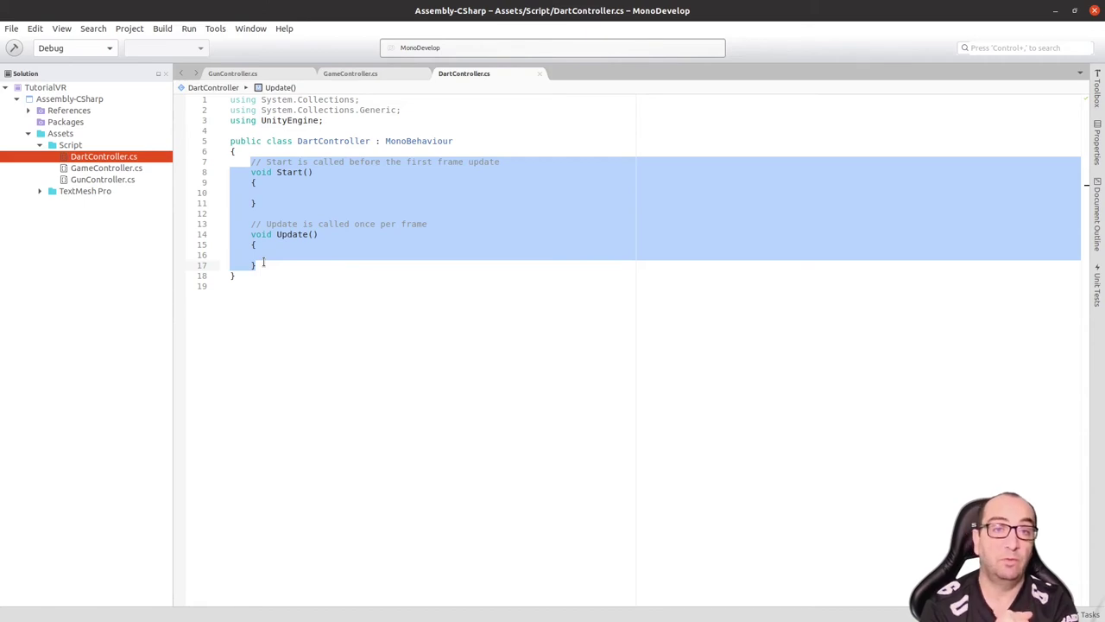
key("BackSpace")
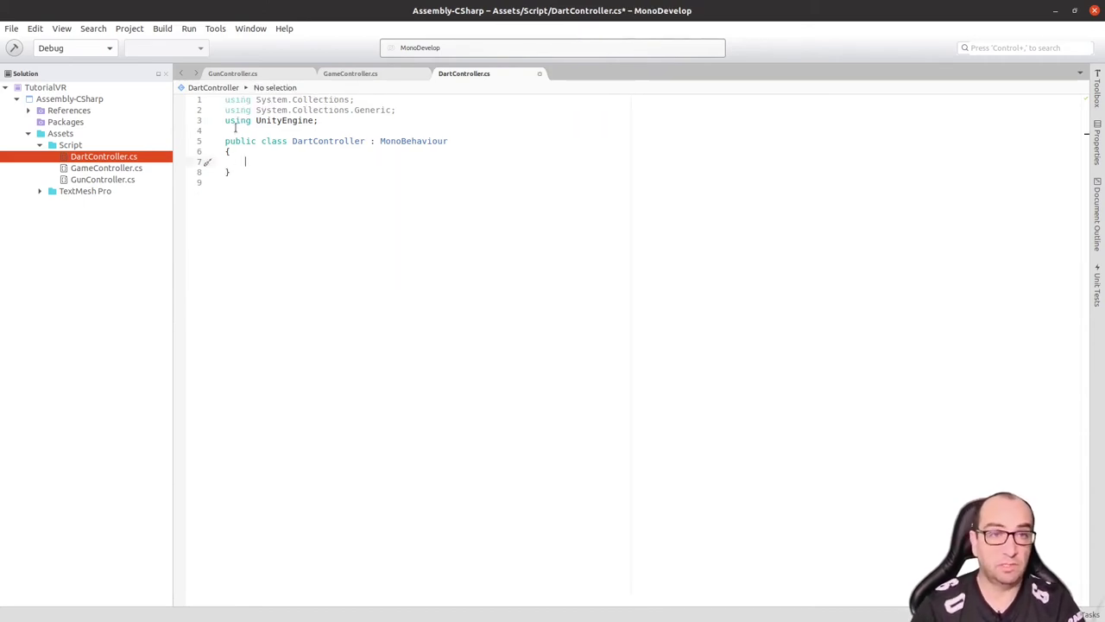
Step: Delete the two System.Collections using lines from DartController.cs
left_click_drag(225, 120, 225, 83)
key("Delete")
key("Delete")
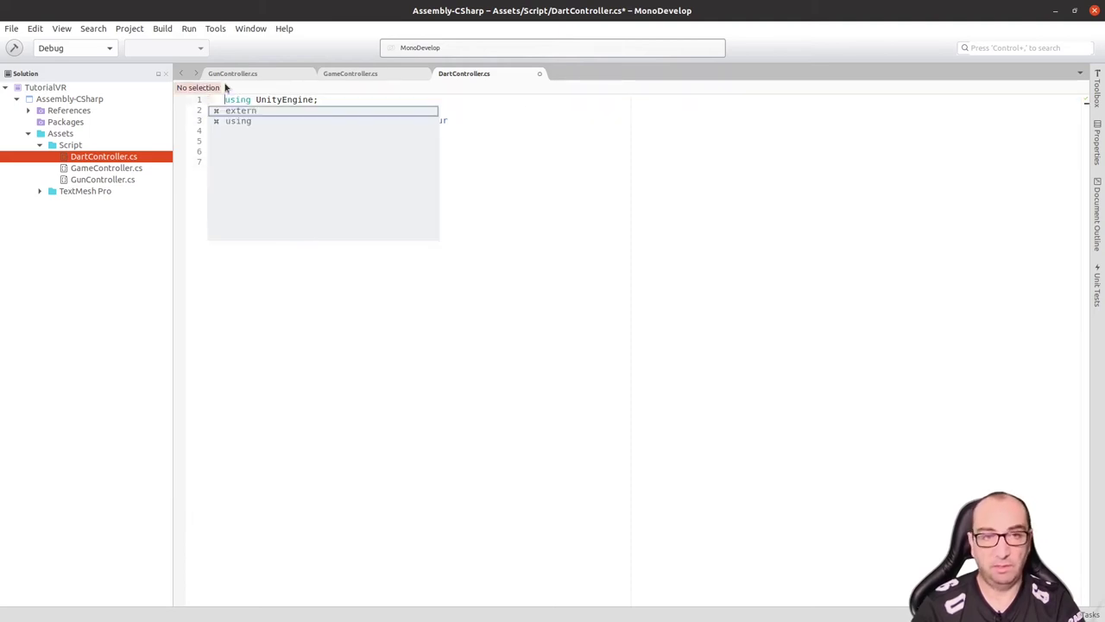
left_click(589, 164)
left_click(247, 140)
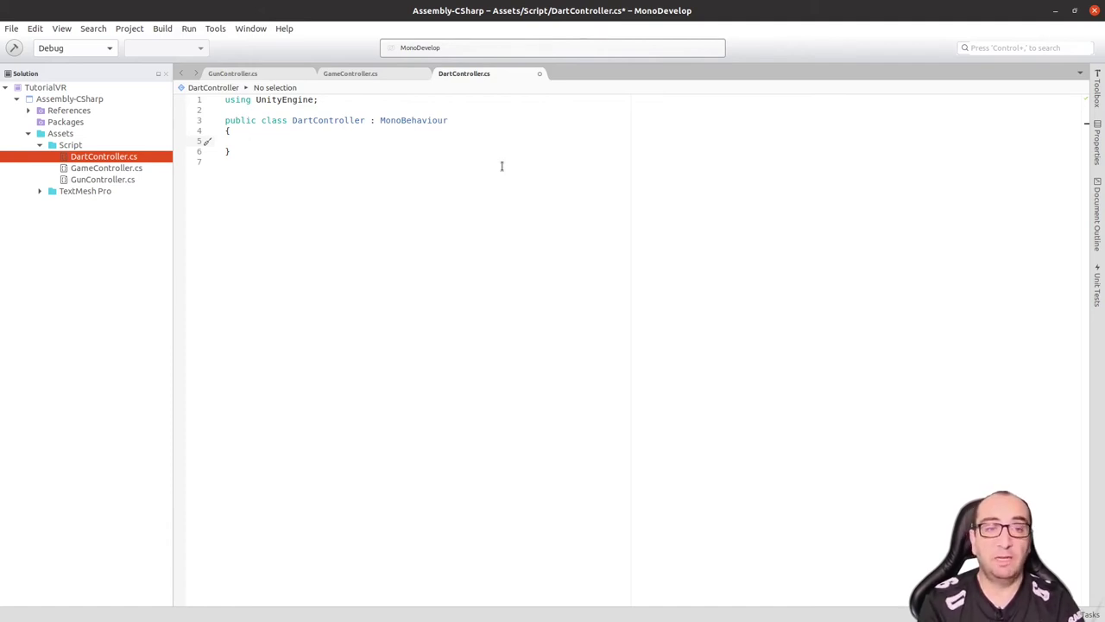
Step: Declare public GameController gameController; in the class and begin an OnCollisionEnter(Collision c) method
type("Game")
key("Down")
key("Return")
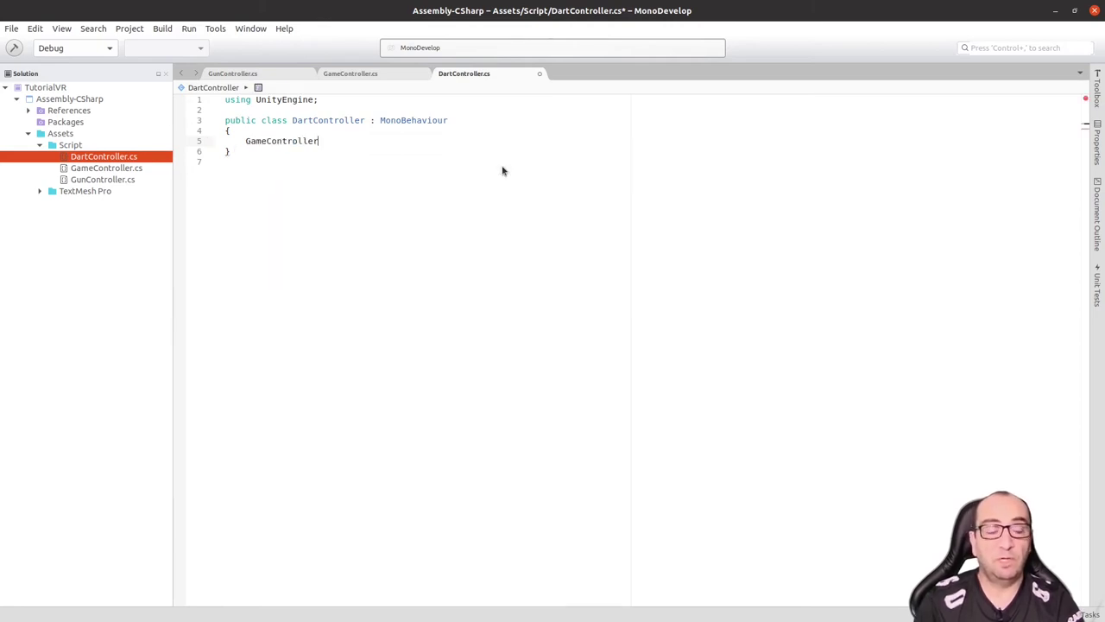
type(" ga")
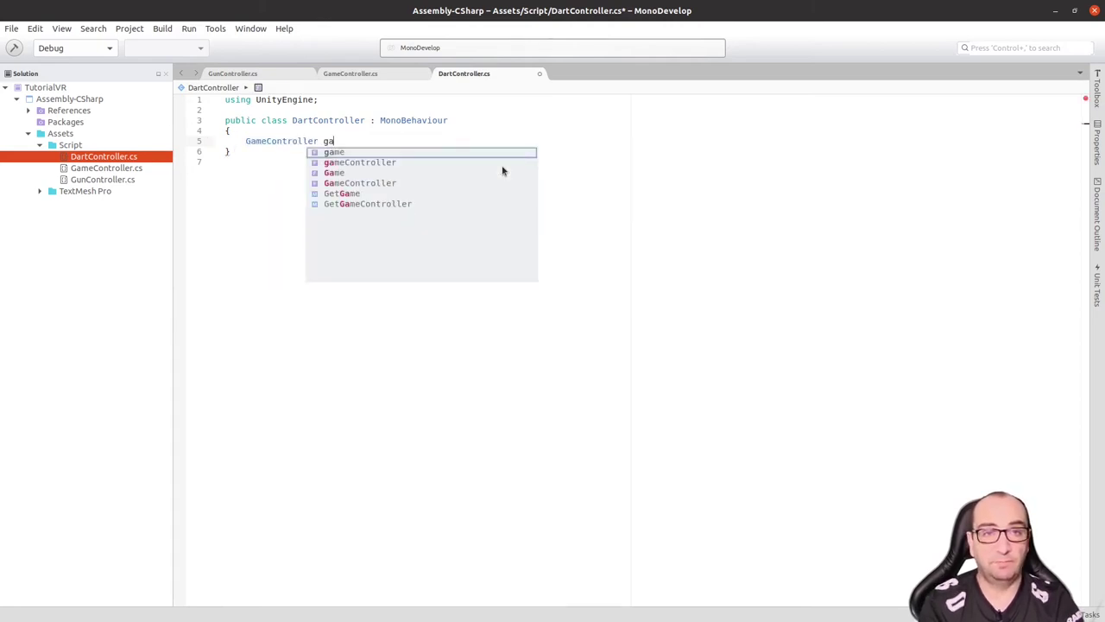
type("meControll")
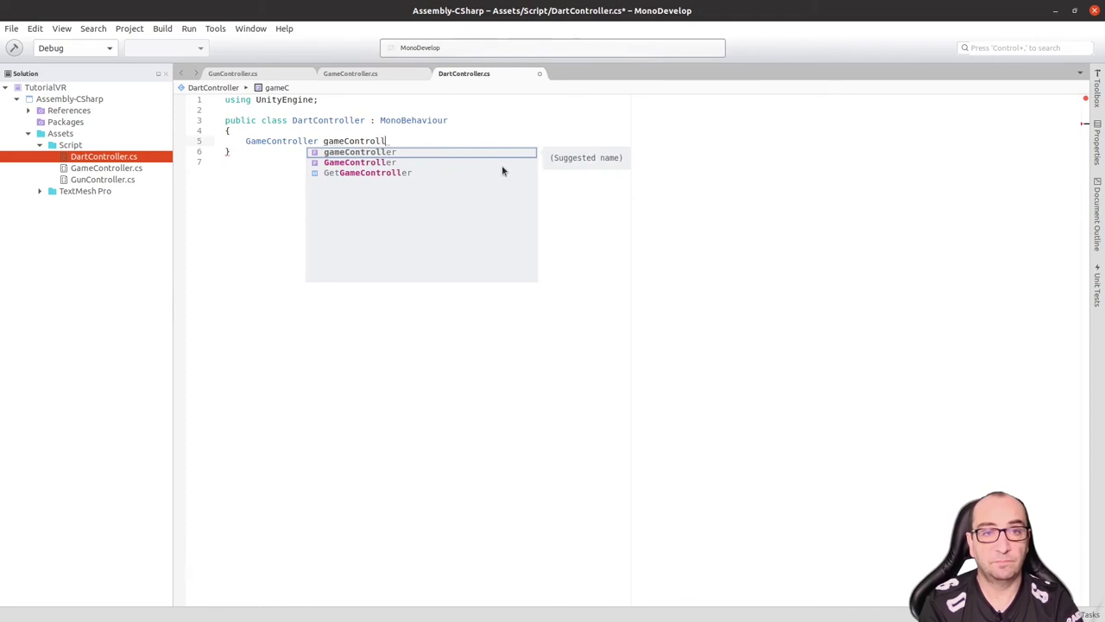
type("er")
key("Escape")
left_click(246, 141)
type("public")
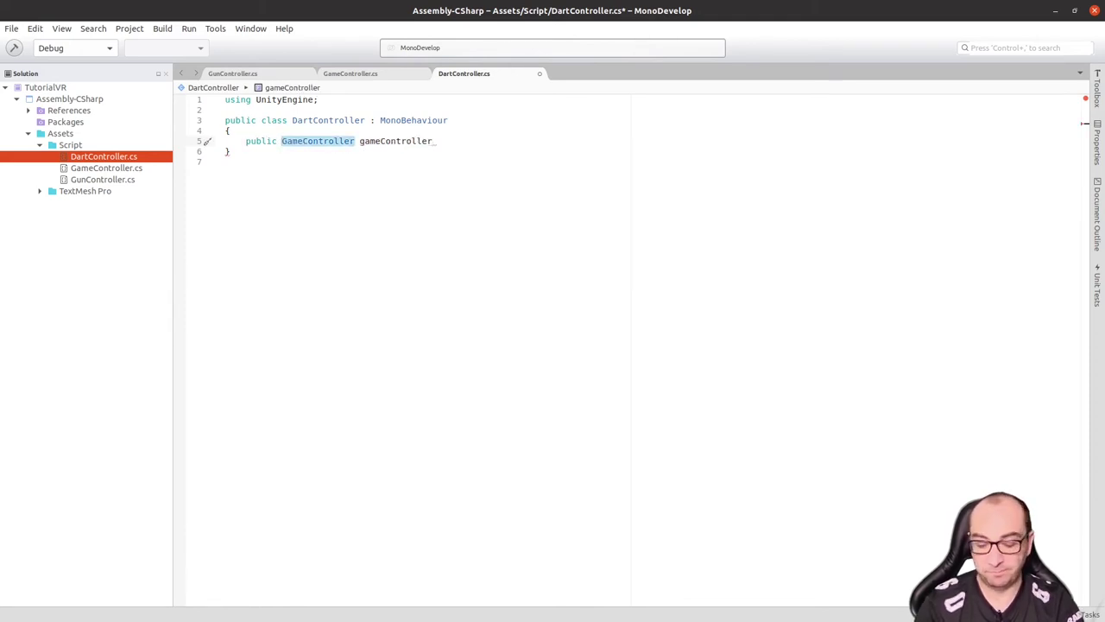
left_click(433, 141)
type(";")
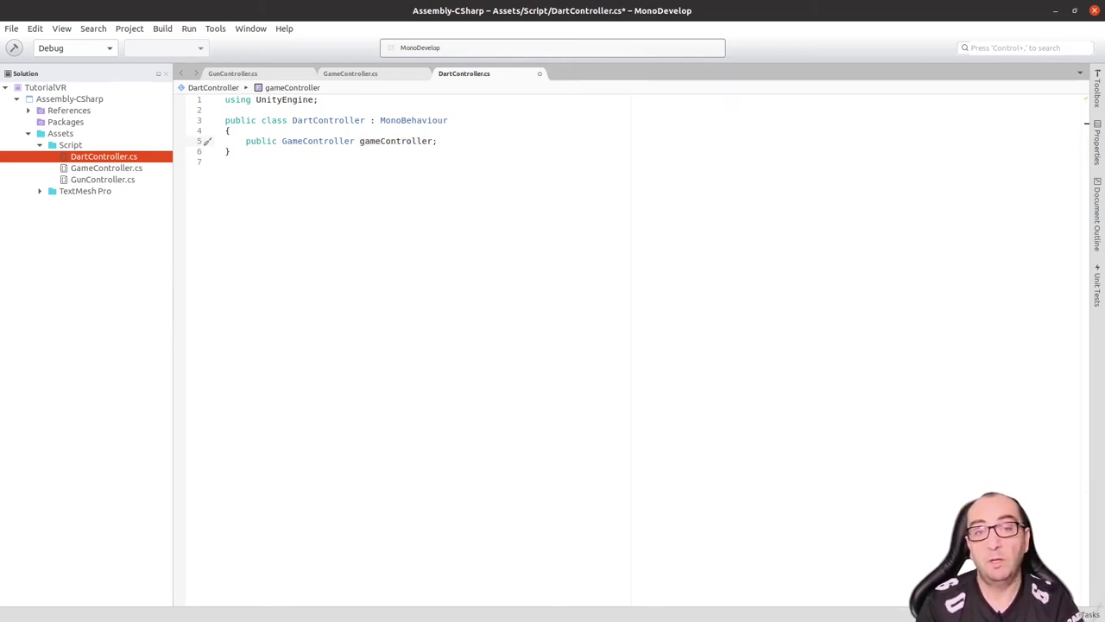
key("Return")
key("Return")
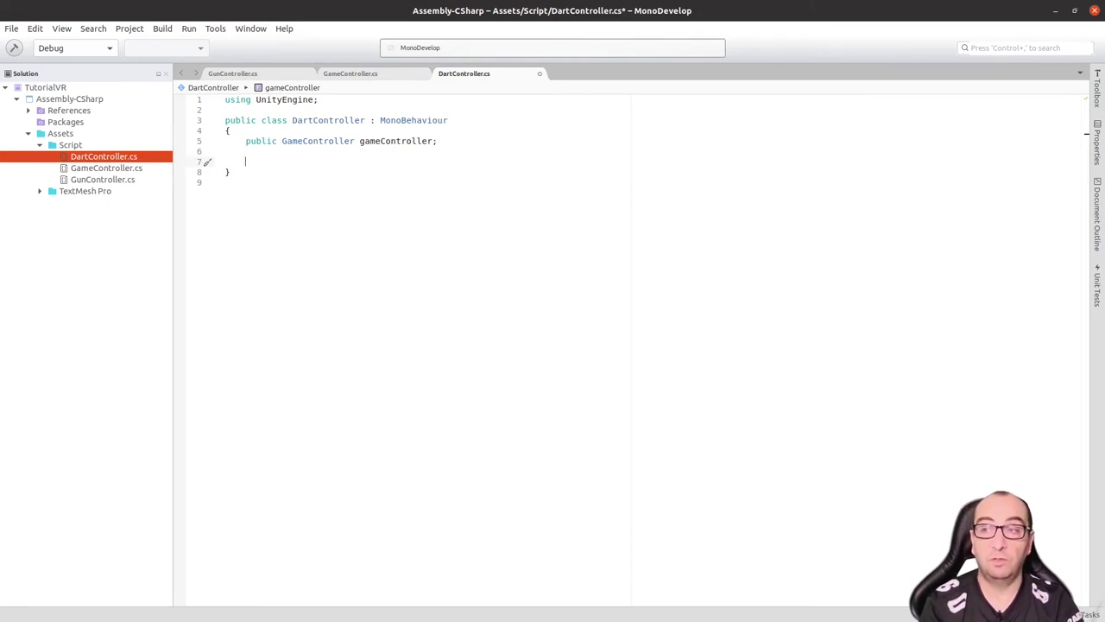
type("void ")
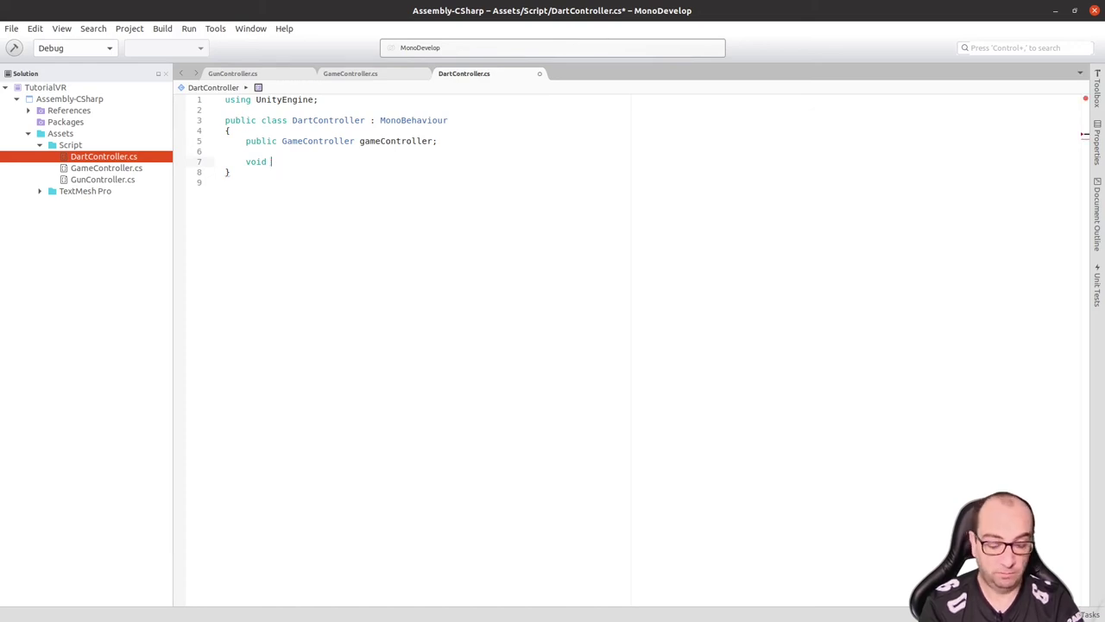
type("OnCollisionEnter (")
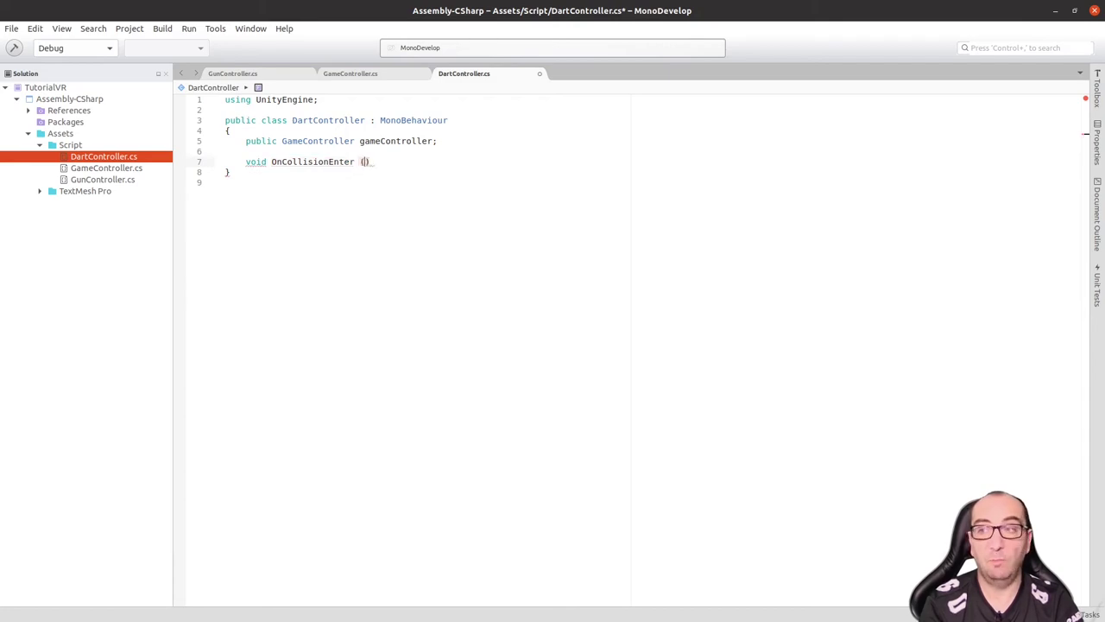
type("Collision")
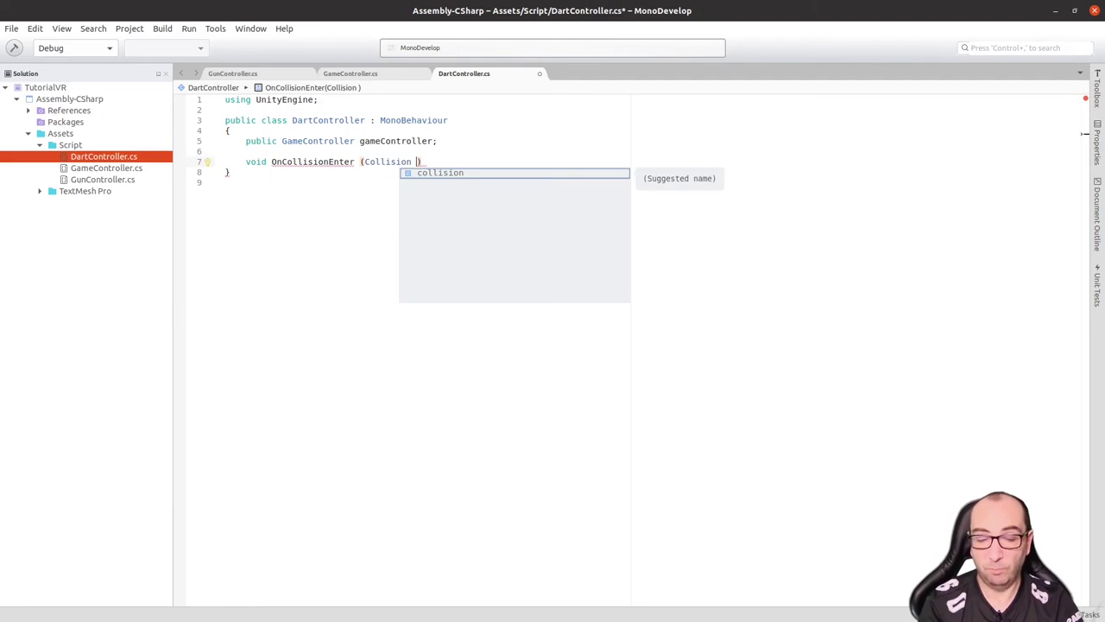
type(" c")
Step: Rename the OnCollisionEnter parameter to obj, add an empty brace body, and return to Unity
key("BackSpace")
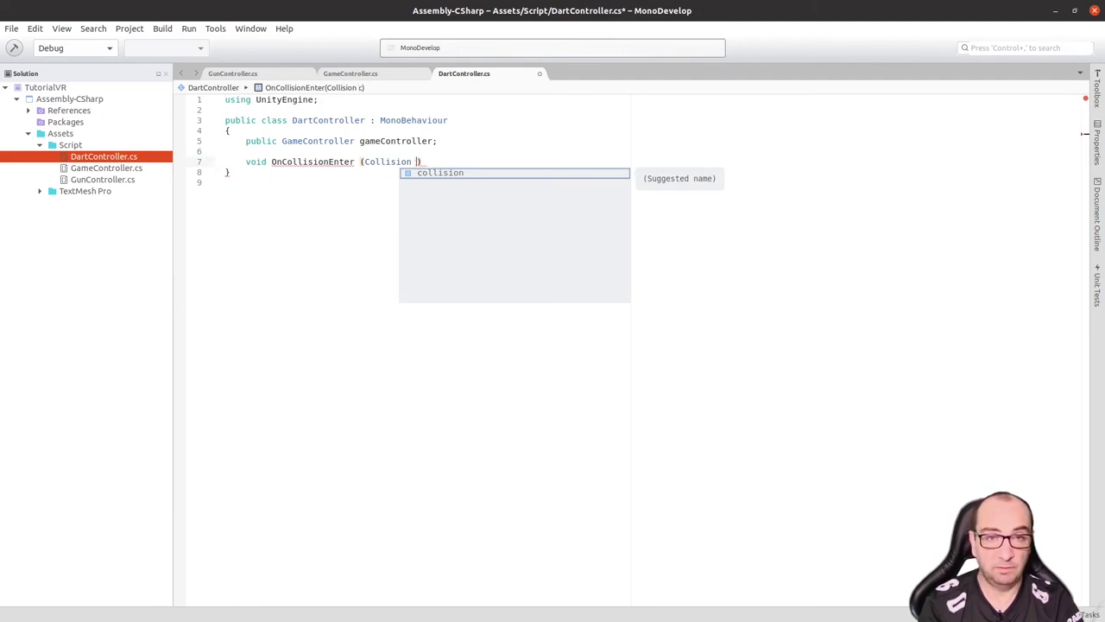
type("object")
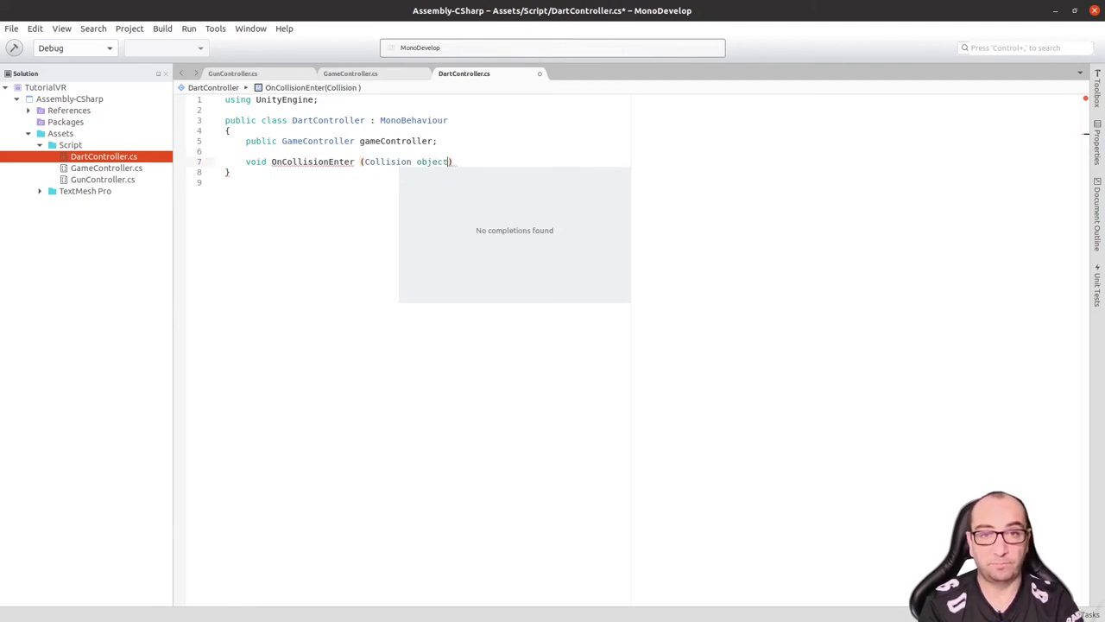
key("ctrl+shift+Left")
type("obj")
key("Escape")
key("Right")
key("Return")
type("{")
key("Return")
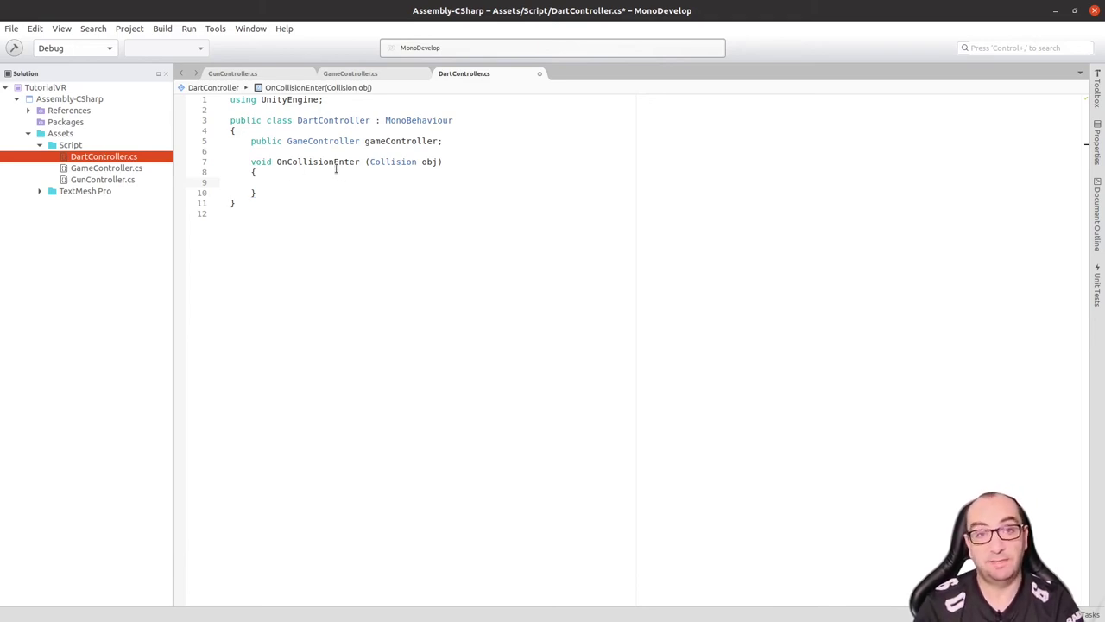
mouse_move(374, 168)
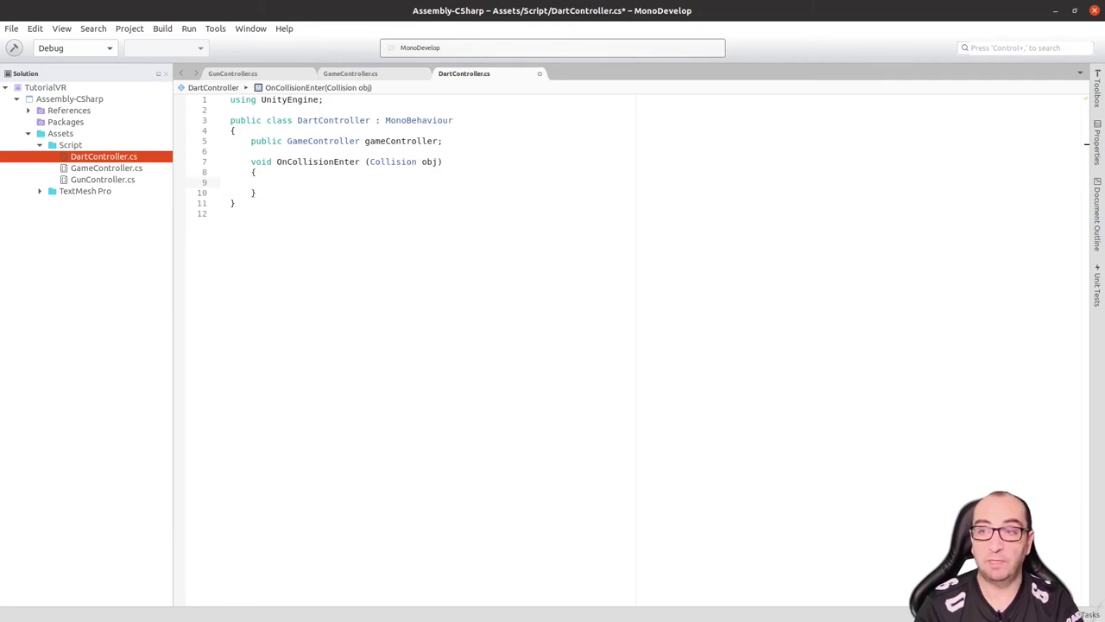
key("alt+Tab")
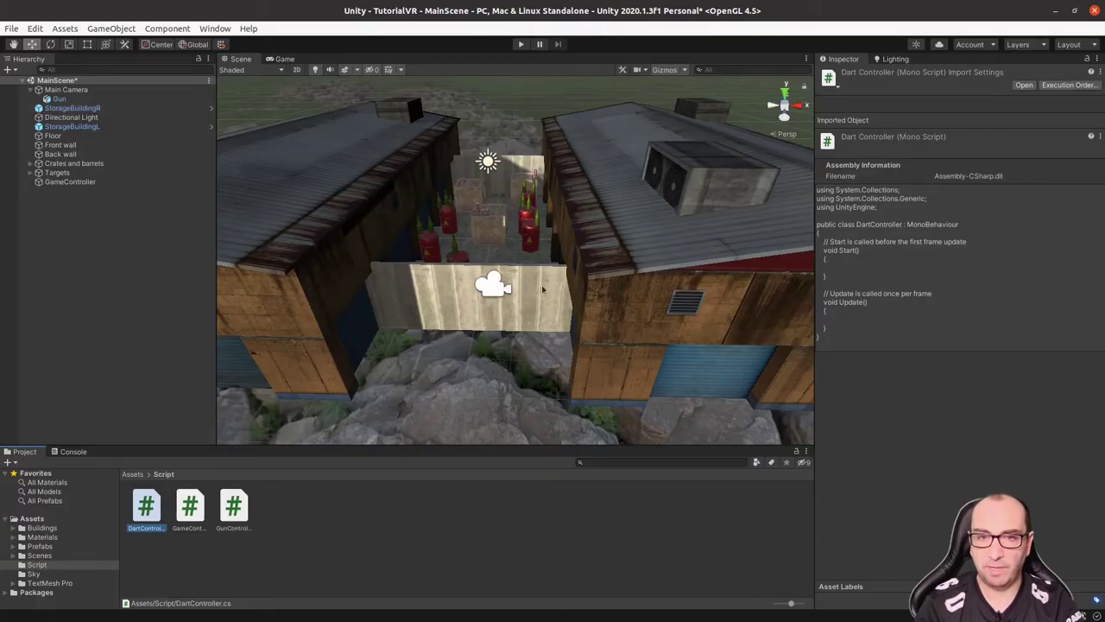
Step: Select the Bottle (5) target under Targets to inspect its components
left_click(533, 225)
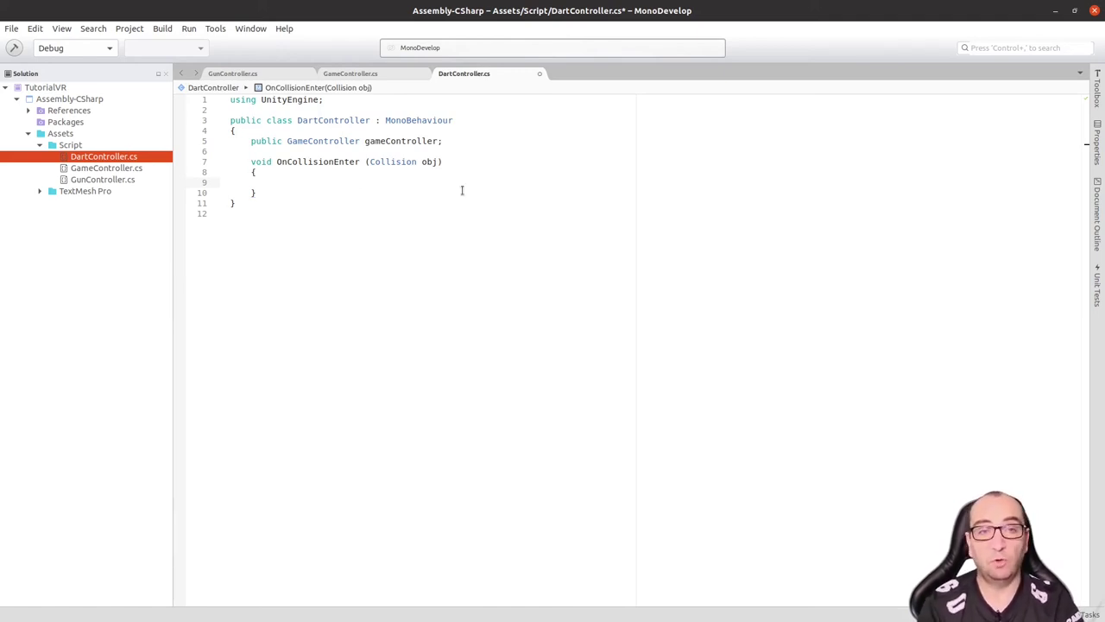
Step: Start the gameController.TargetHit( call in OnCollisionEnter using autocomplete suggestions
type("g")
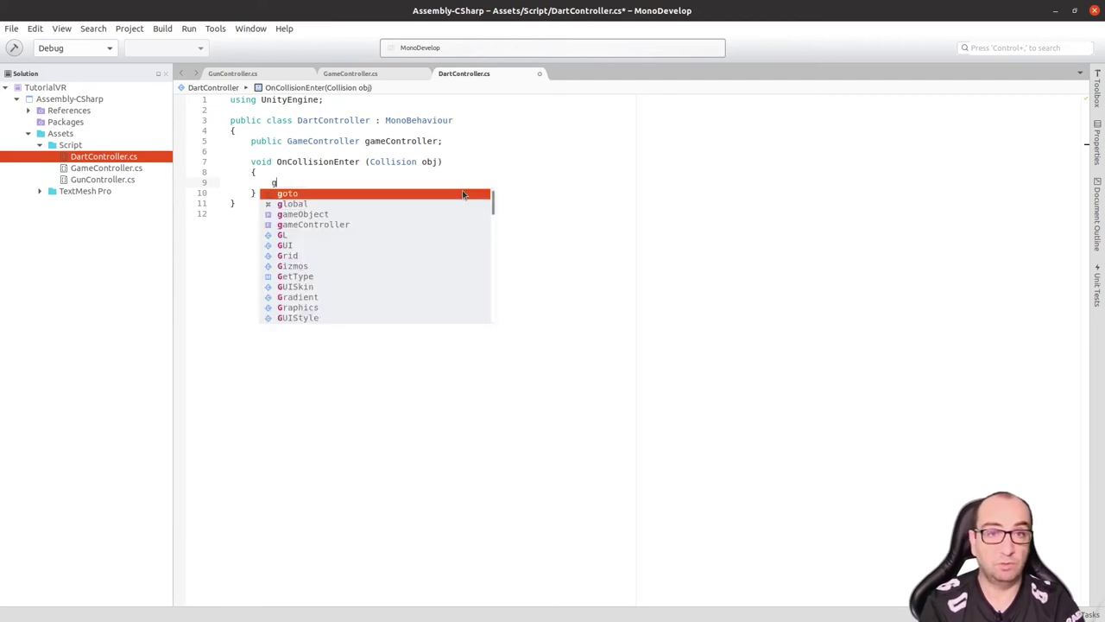
type("a")
key("Down")
key("Return")
type(".")
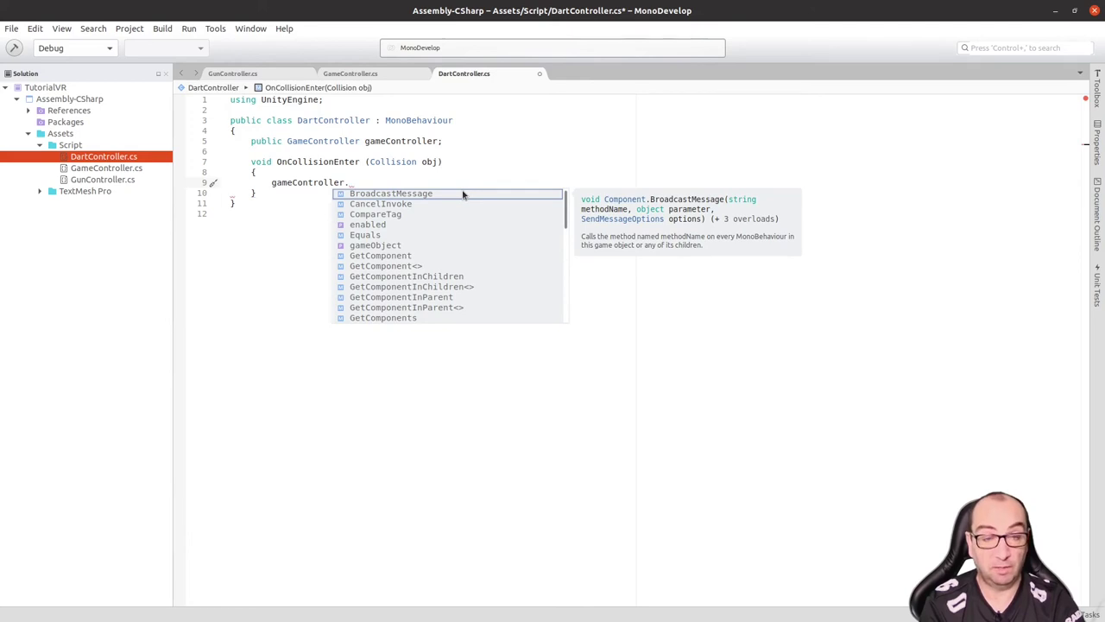
type("ta")
key("Return")
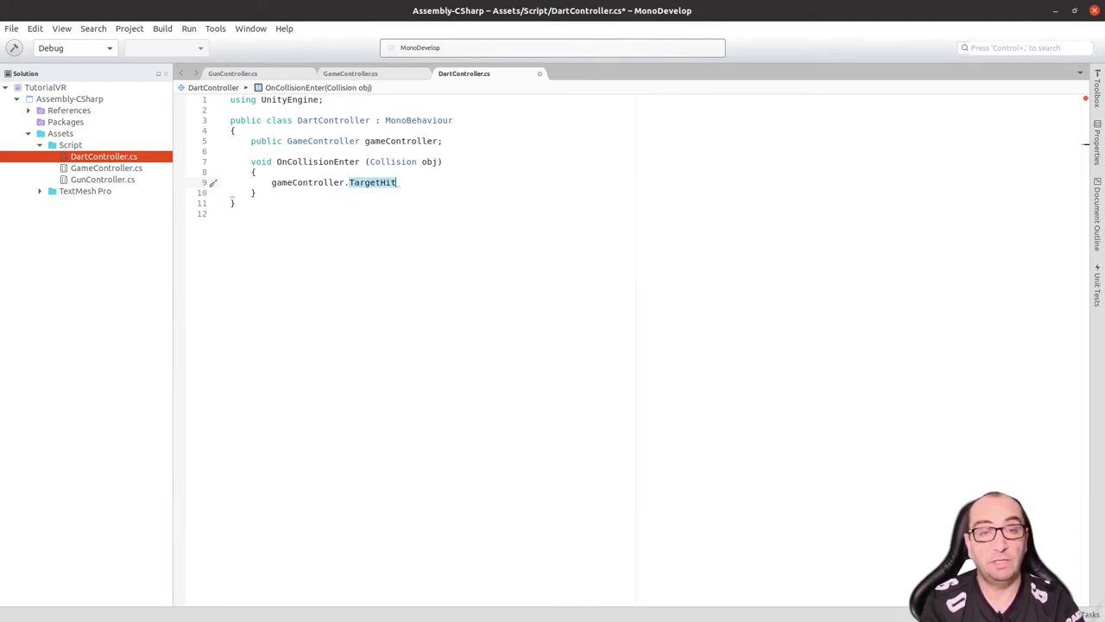
type("(")
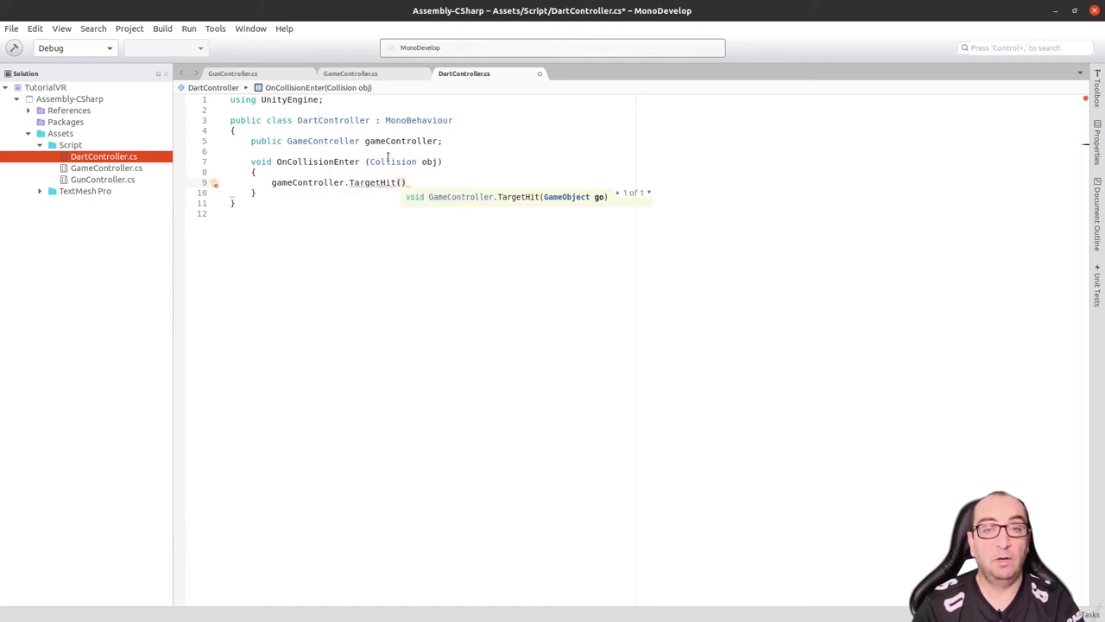
Step: Pass obj.gameObject as the TargetHit argument and close the statement with a semicolon
left_click_drag(417, 161, 369, 161)
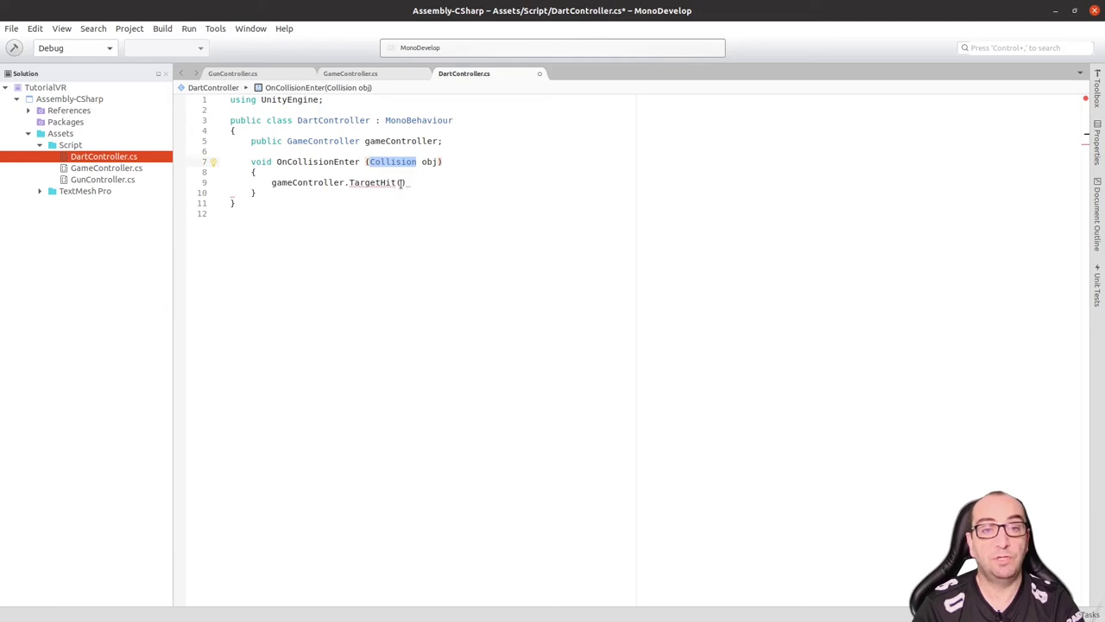
left_click(401, 183)
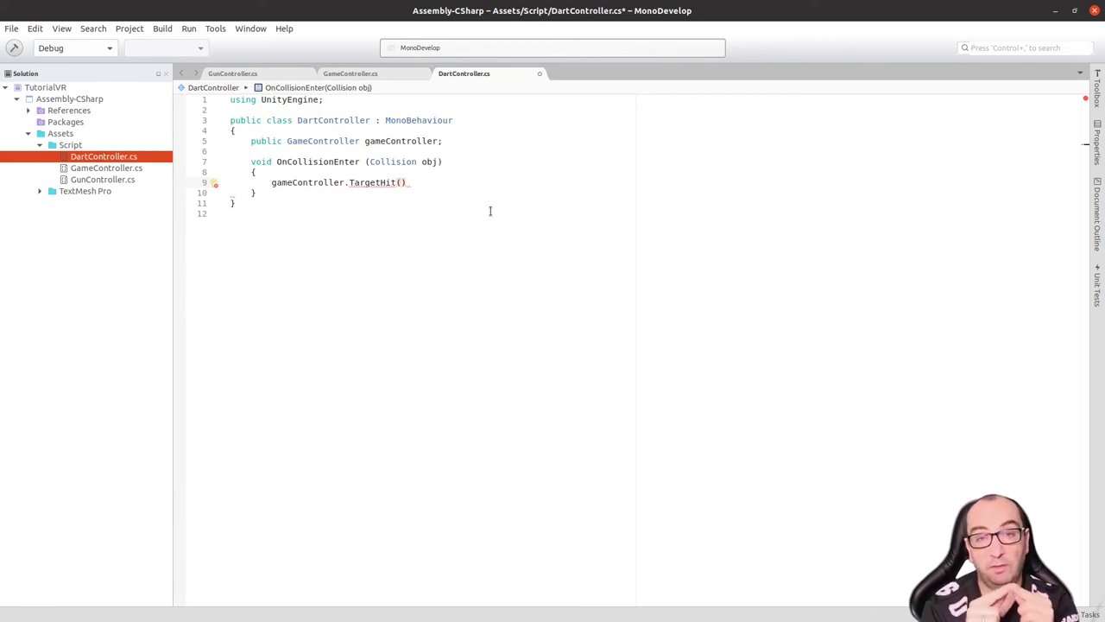
type("ob")
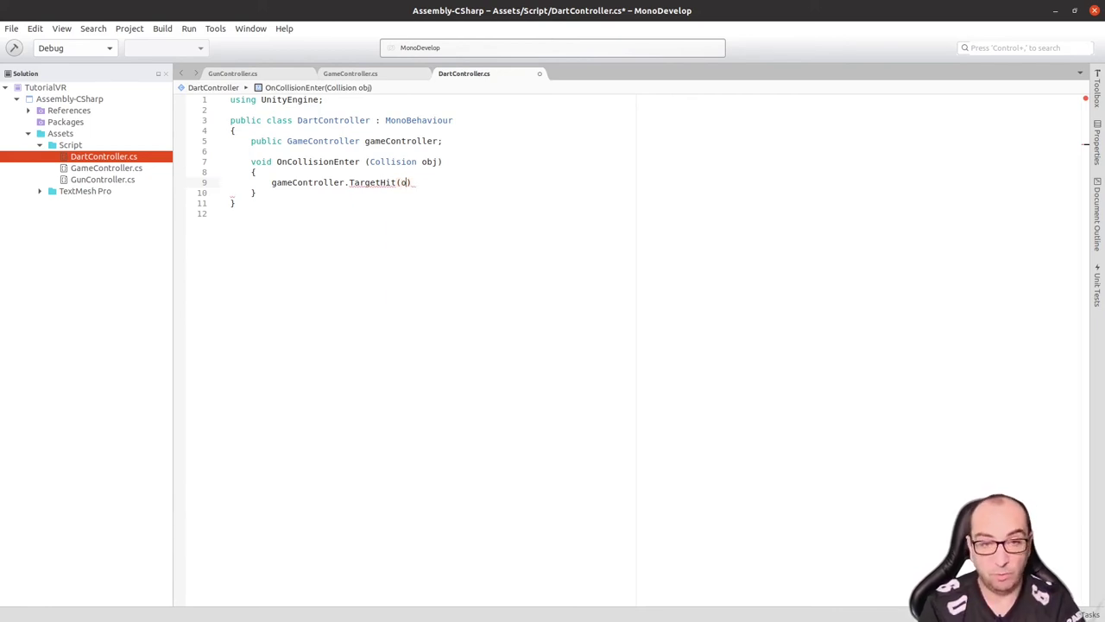
type("j.")
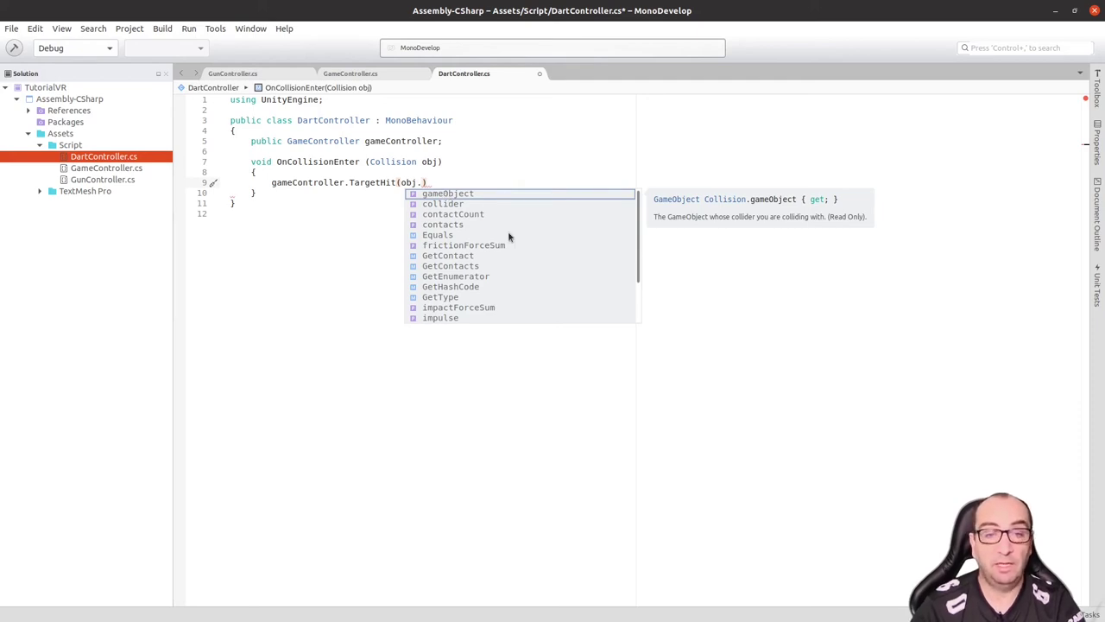
key("Return")
type(";")
key("Left")
key("Left")
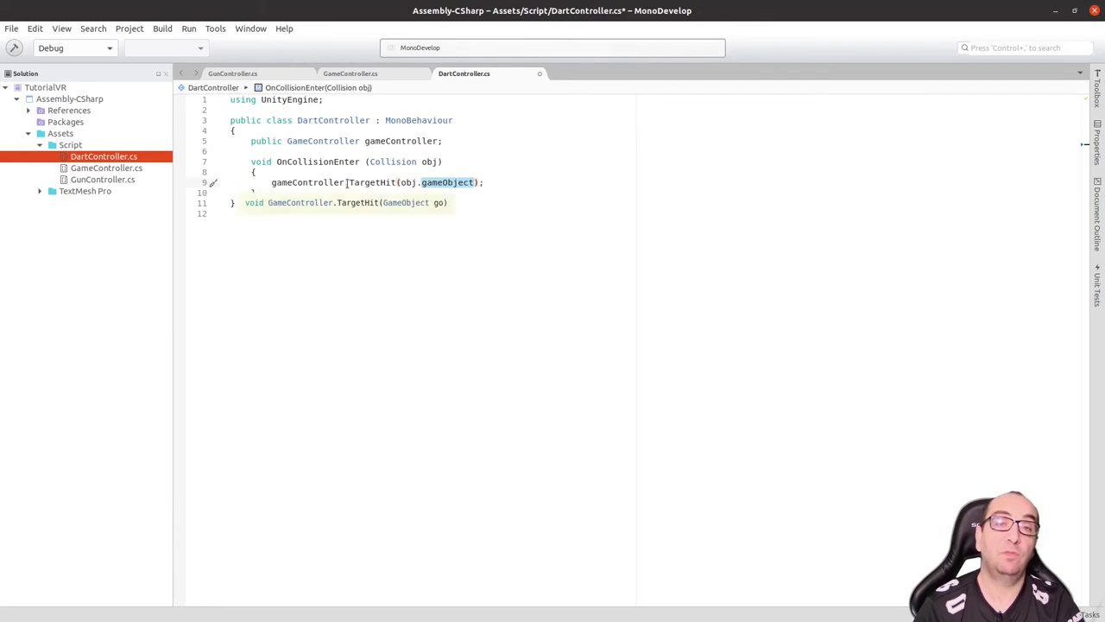
left_click(333, 74)
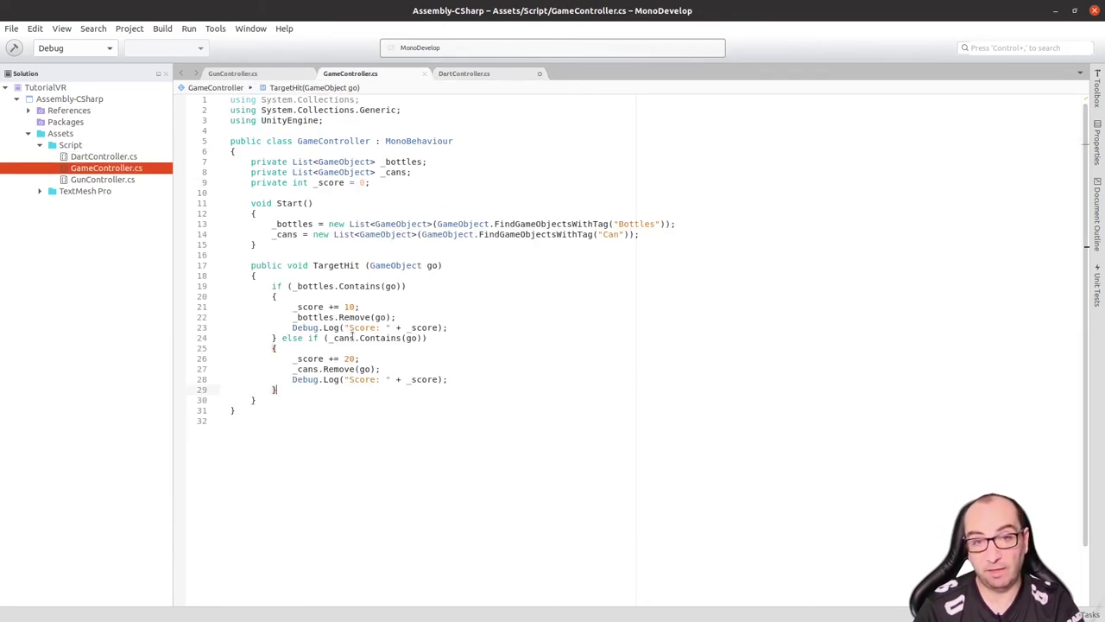
Step: Review how GameController's TargetHit scores bottles and cans, then return to DartController.cs
left_click(470, 78)
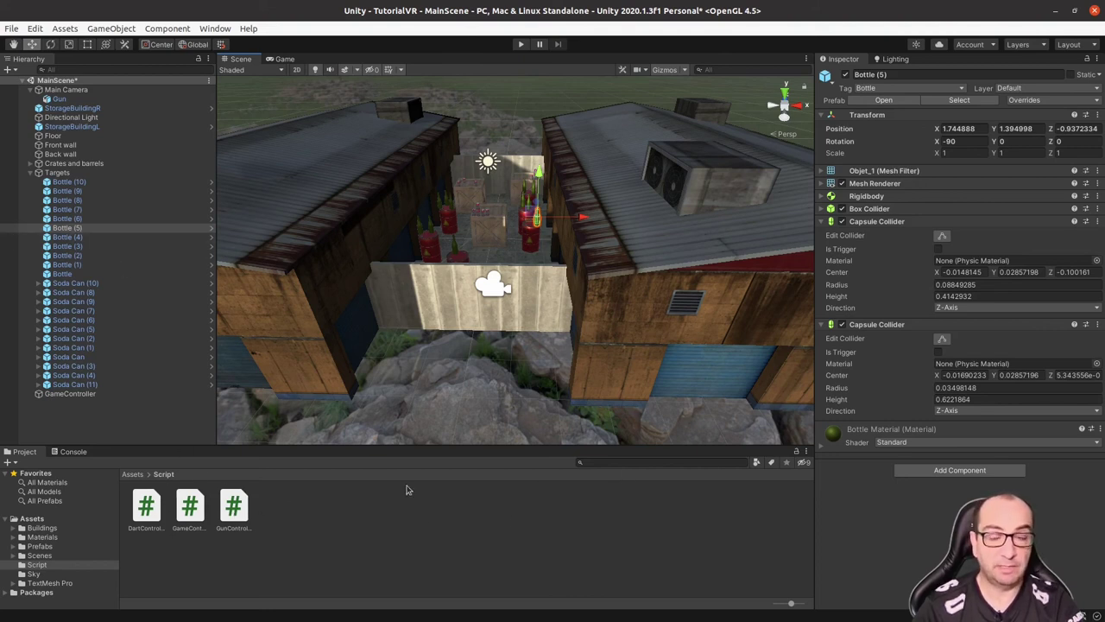
Step: Follow the Gun's Dart field to the Dart prefab in Prefabs, revealing its missing-script warning
left_click(58, 98)
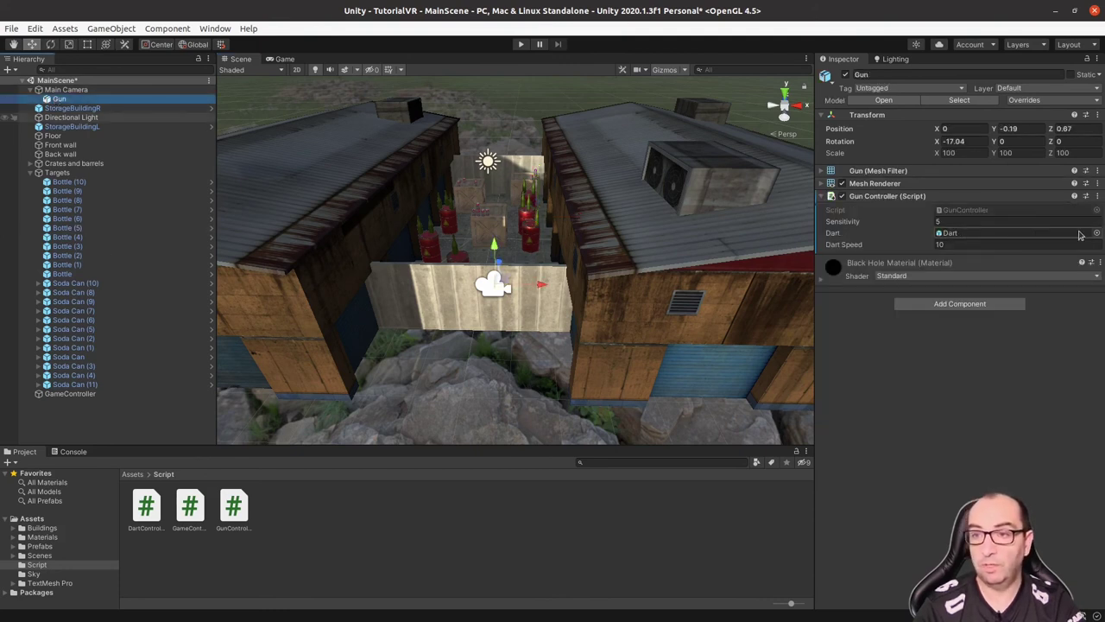
left_click(1002, 236)
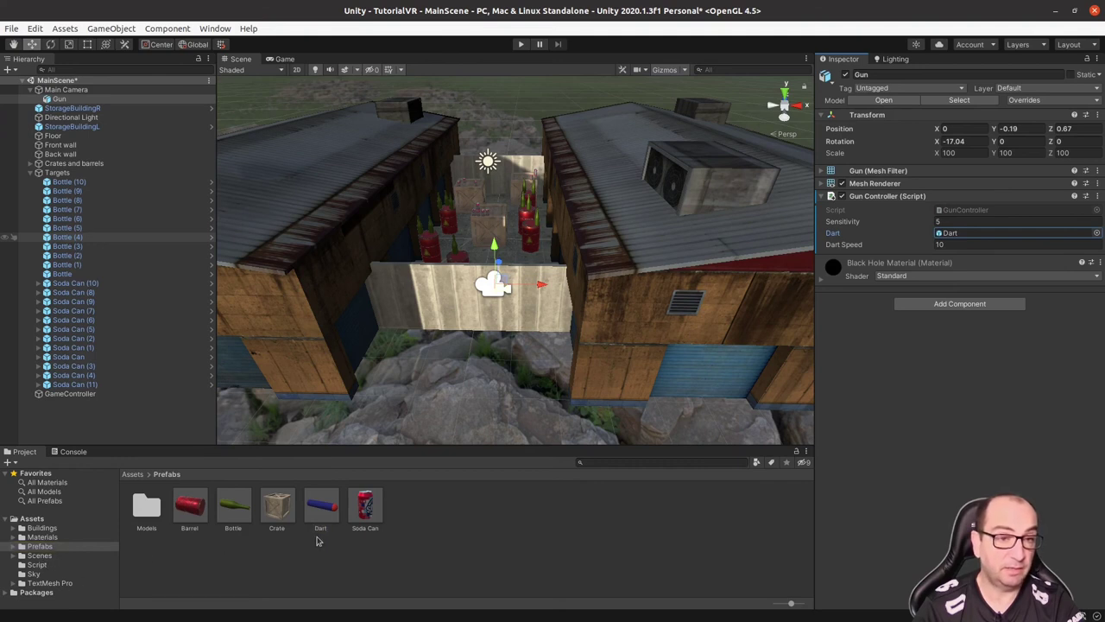
left_click(322, 509)
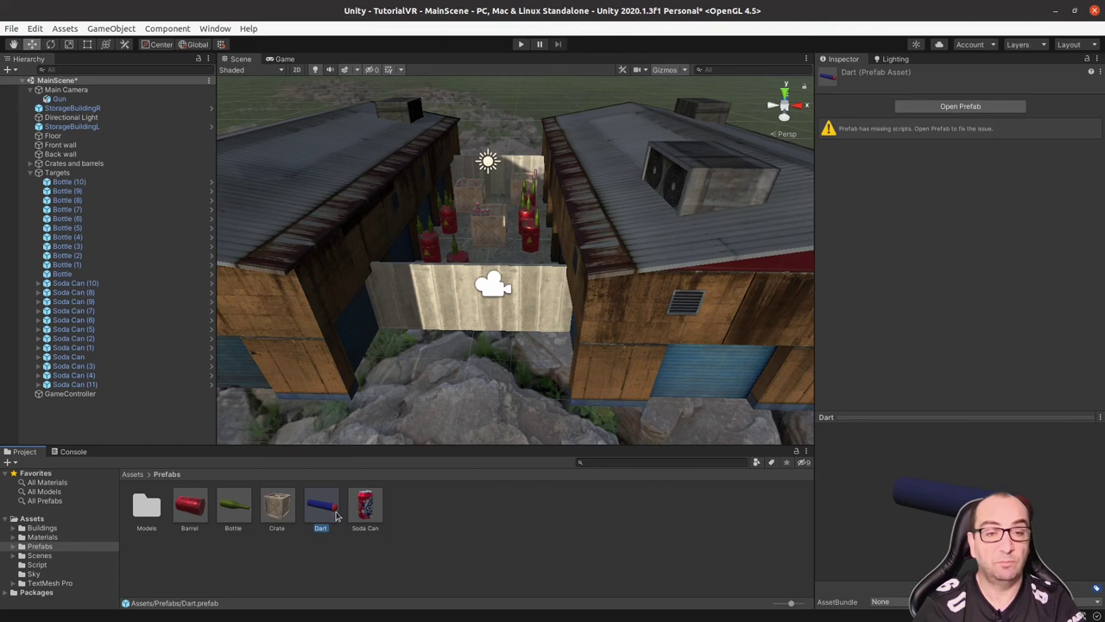
Step: Open the Dart prefab and remove its broken missing (Script) component
left_click(975, 108)
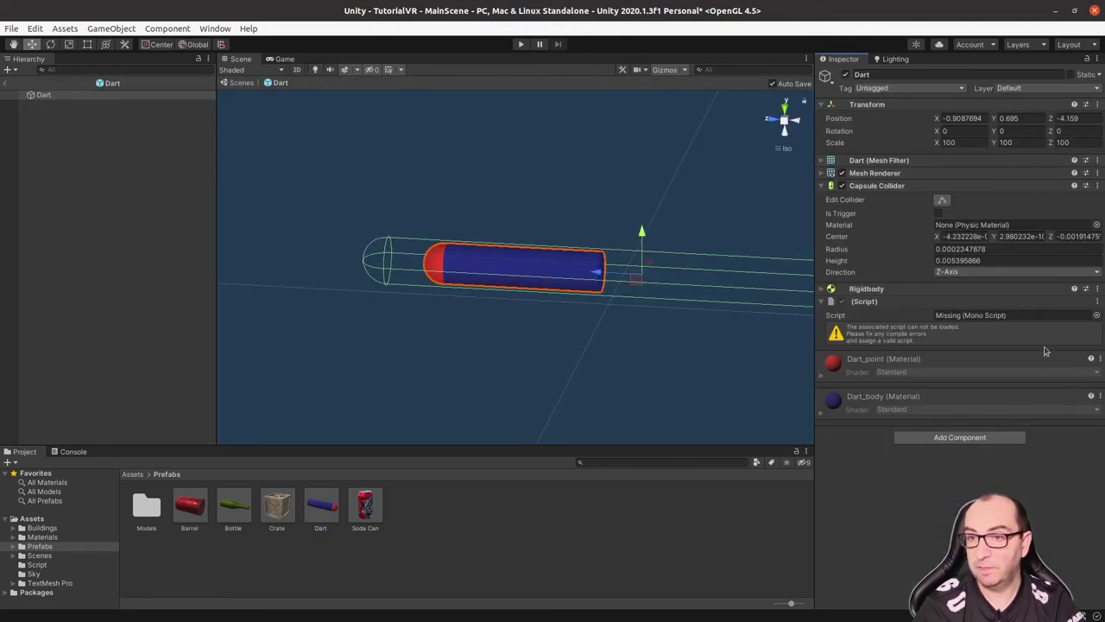
left_click(1096, 301)
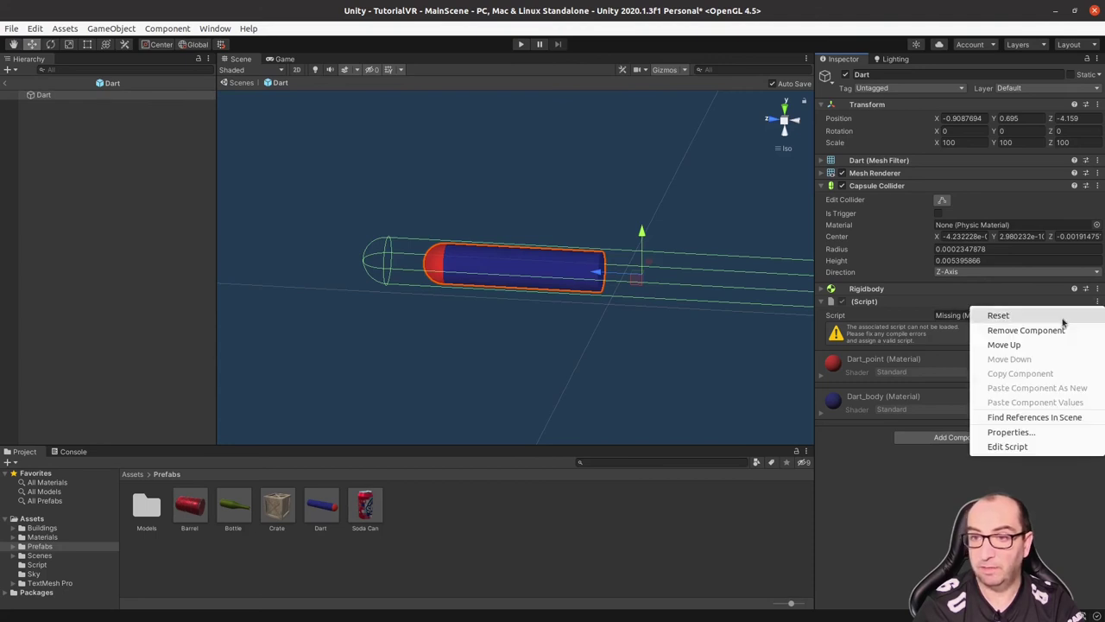
left_click(1057, 333)
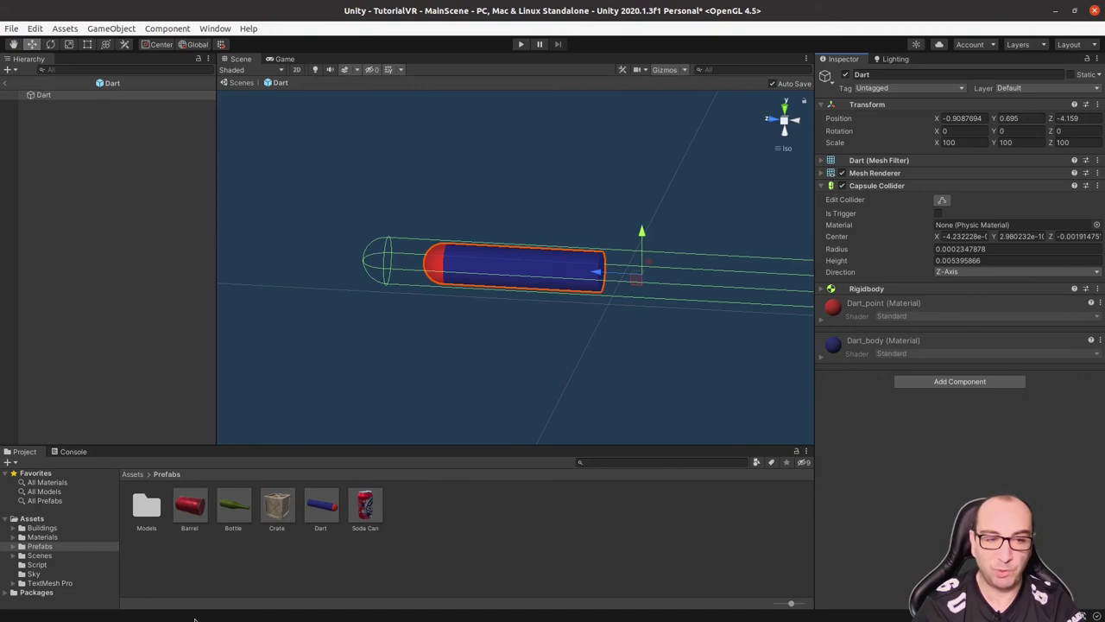
Step: Drag DartController from the Script folder onto the Dart prefab's Inspector as a component
left_click(38, 565)
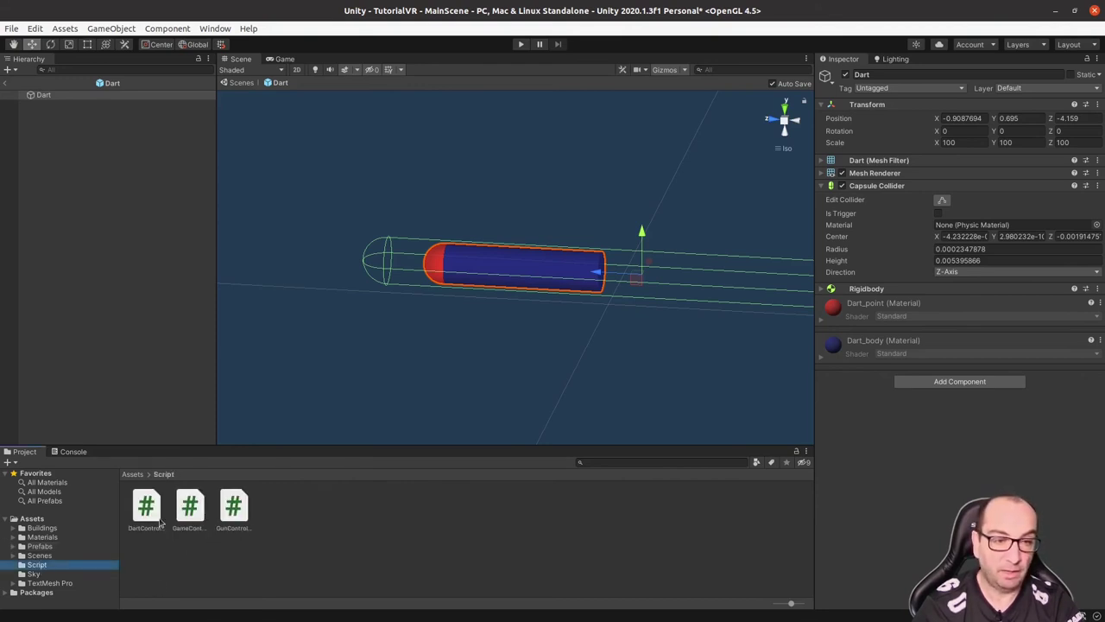
left_click_drag(151, 518, 917, 285)
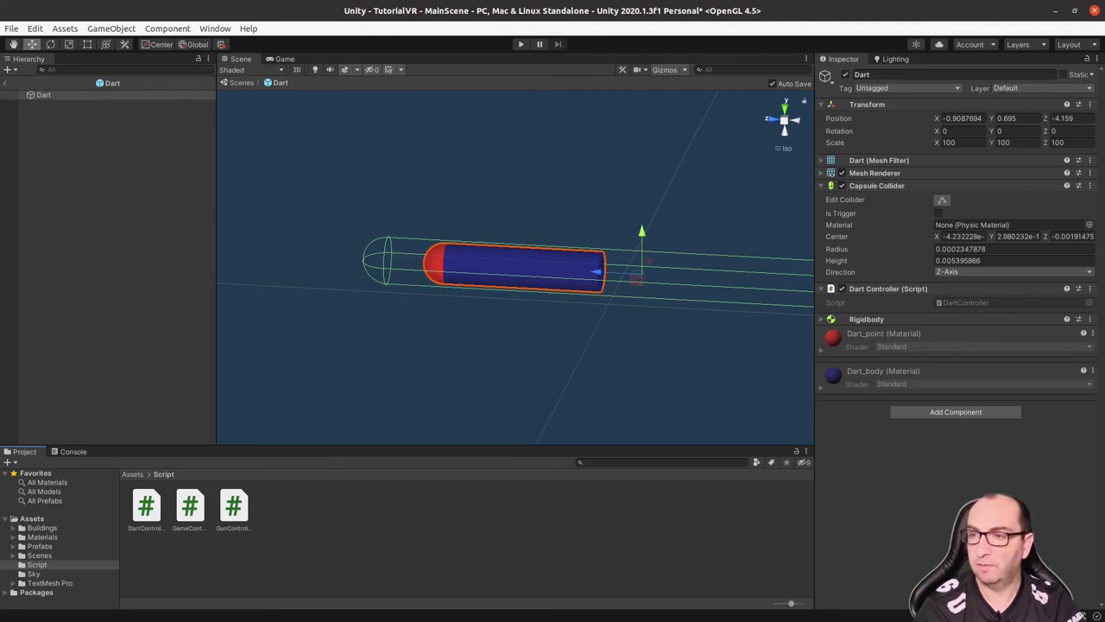
key("alt+Tab")
Step: Save DartController.cs and go back to the Unity editor
left_click(344, 152)
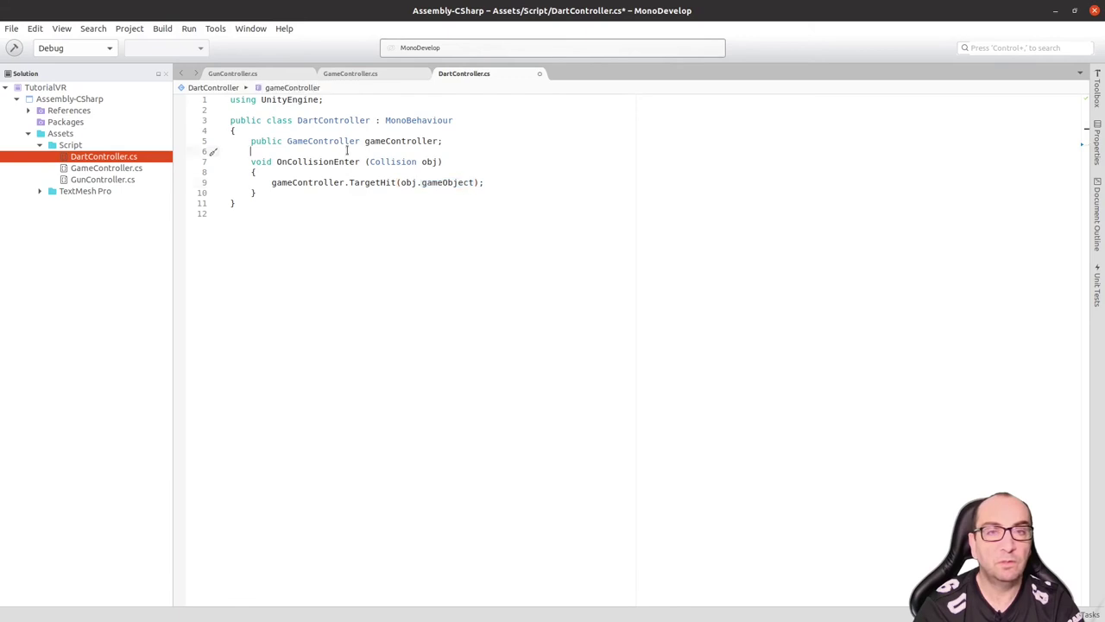
key("ctrl+s")
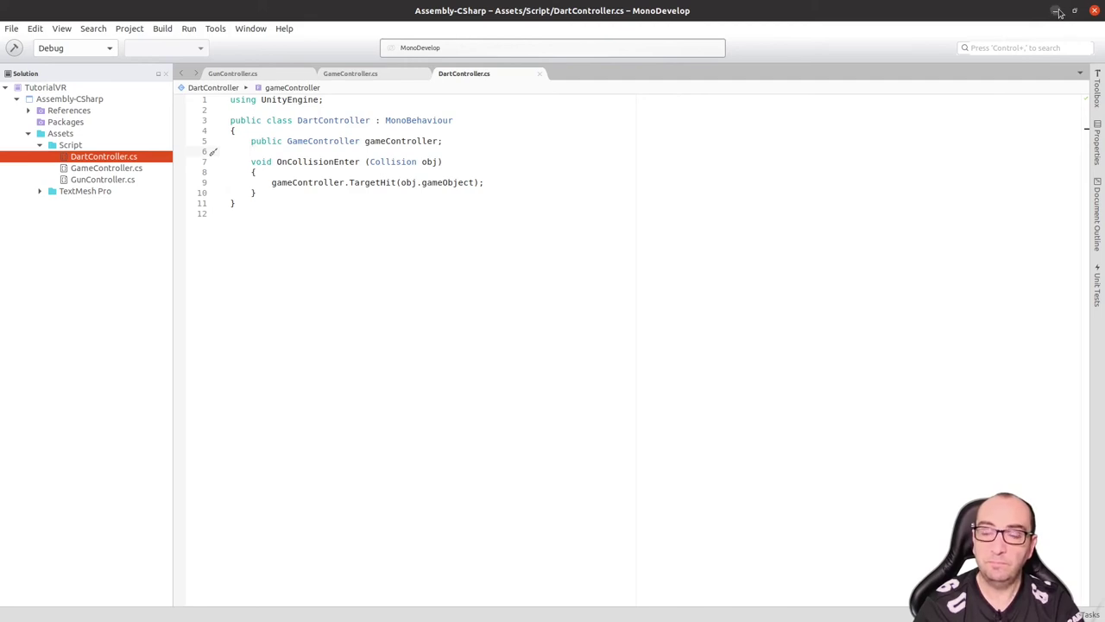
key("alt+Tab")
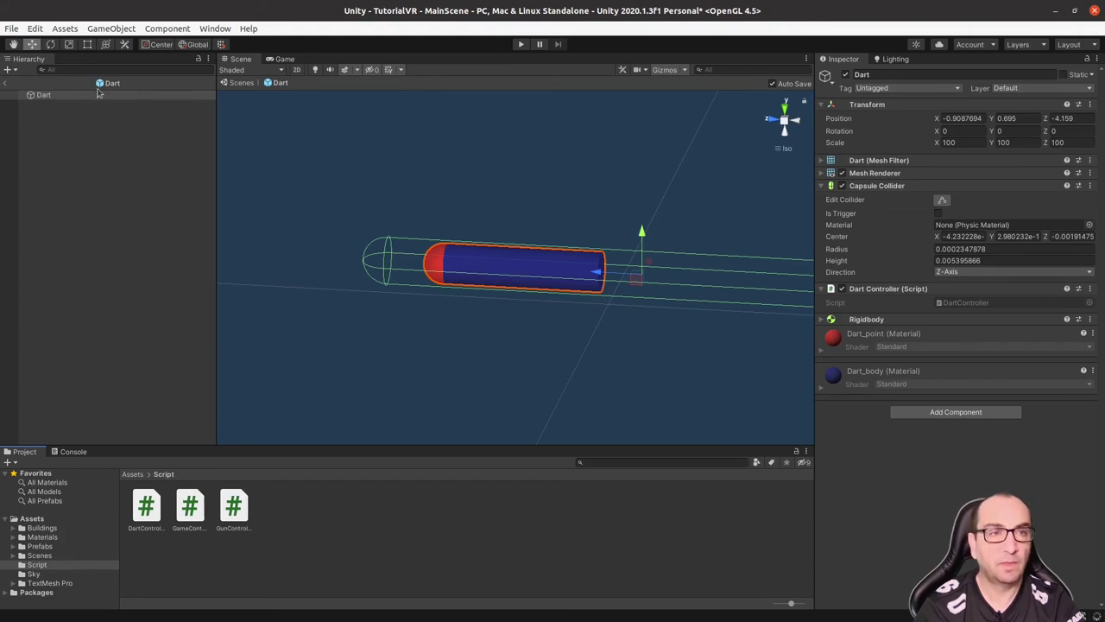
Step: Exit prefab mode and select the Dart prefab in Assets > Prefabs
left_click(6, 87)
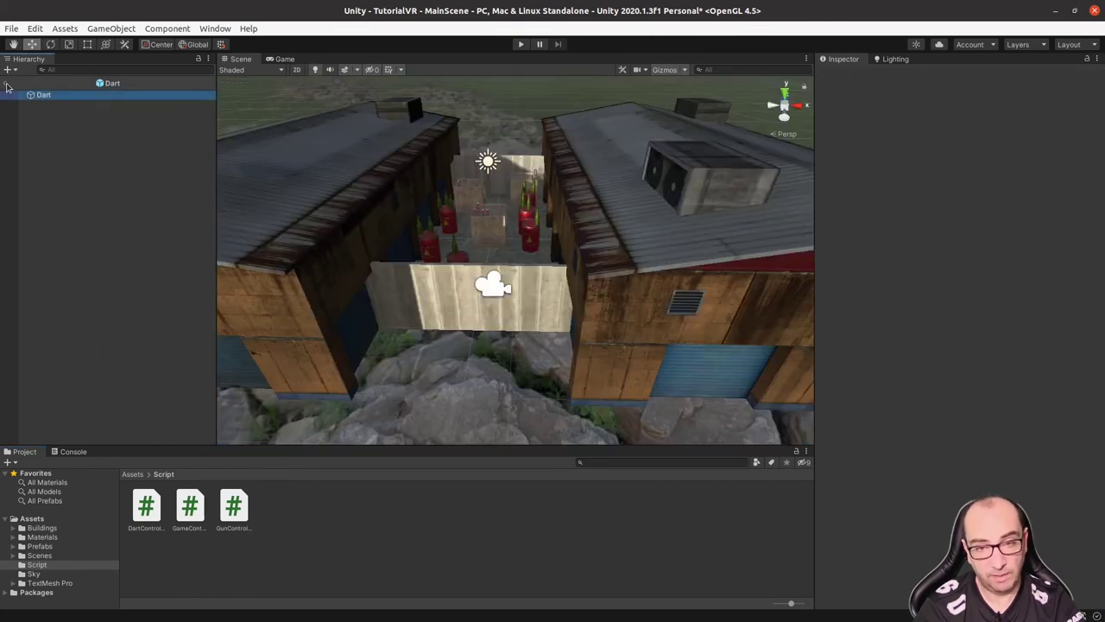
left_click(133, 474)
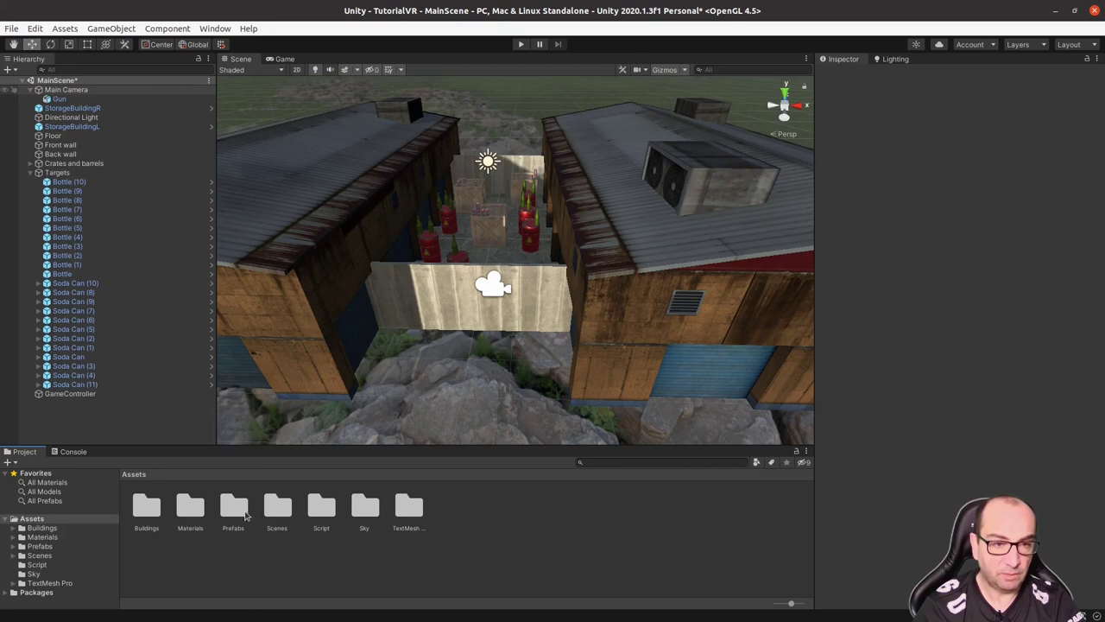
double_click(245, 515)
left_click(333, 512)
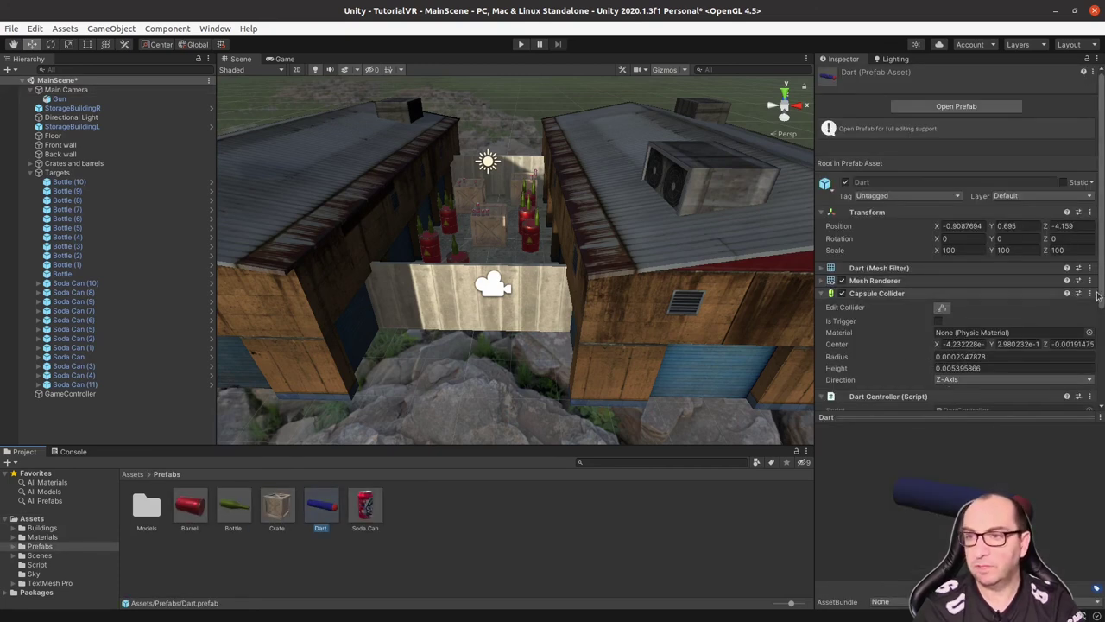
scroll(1098, 295, "down", 5)
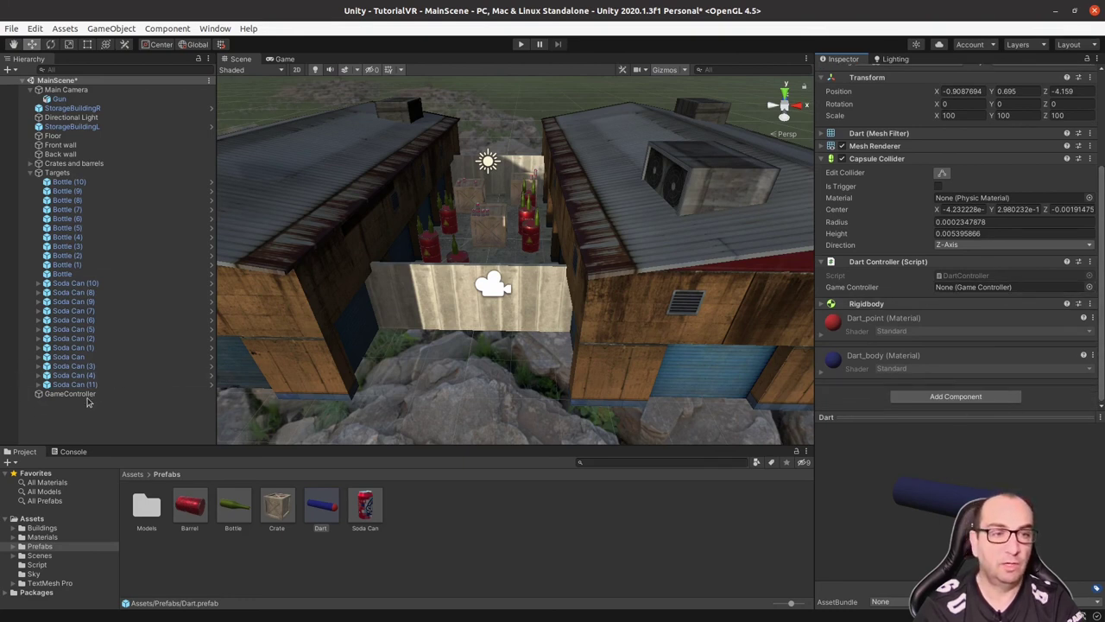
Step: Try dragging GameController into the Dart prefab's Game Controller slot, which stays None
left_click_drag(732, 376, 954, 288)
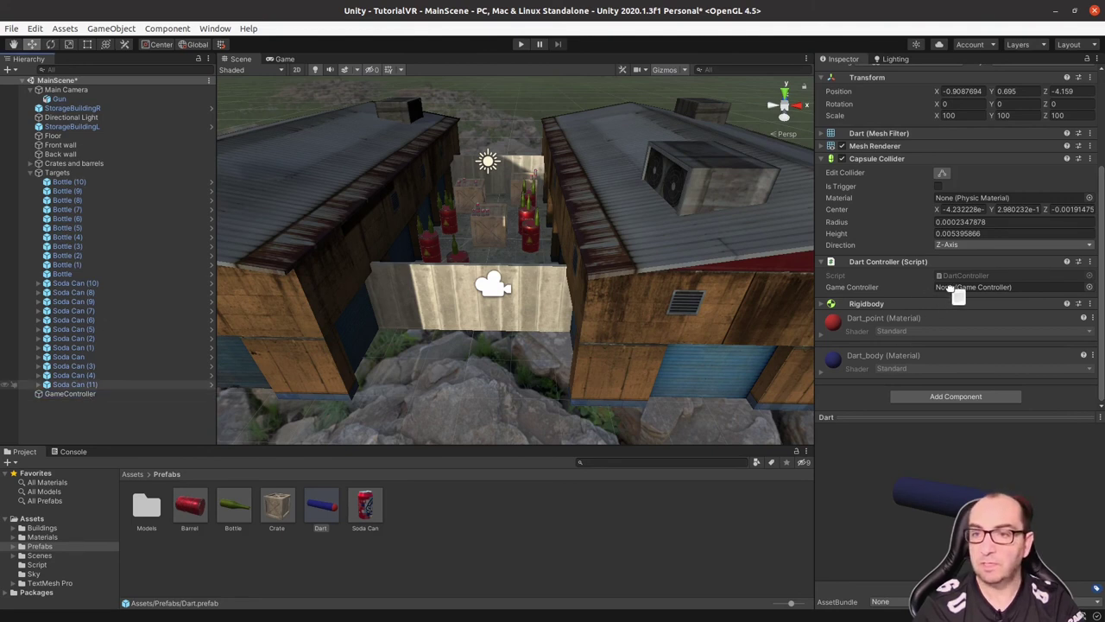
left_click_drag(954, 289, 278, 370)
left_click(323, 509)
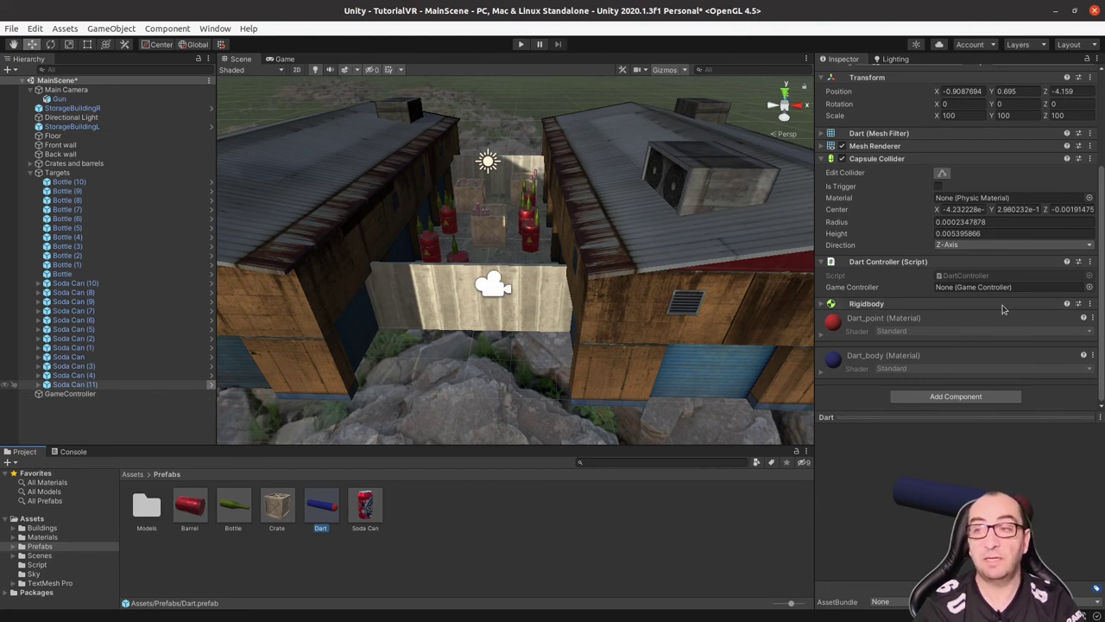
left_click(69, 394)
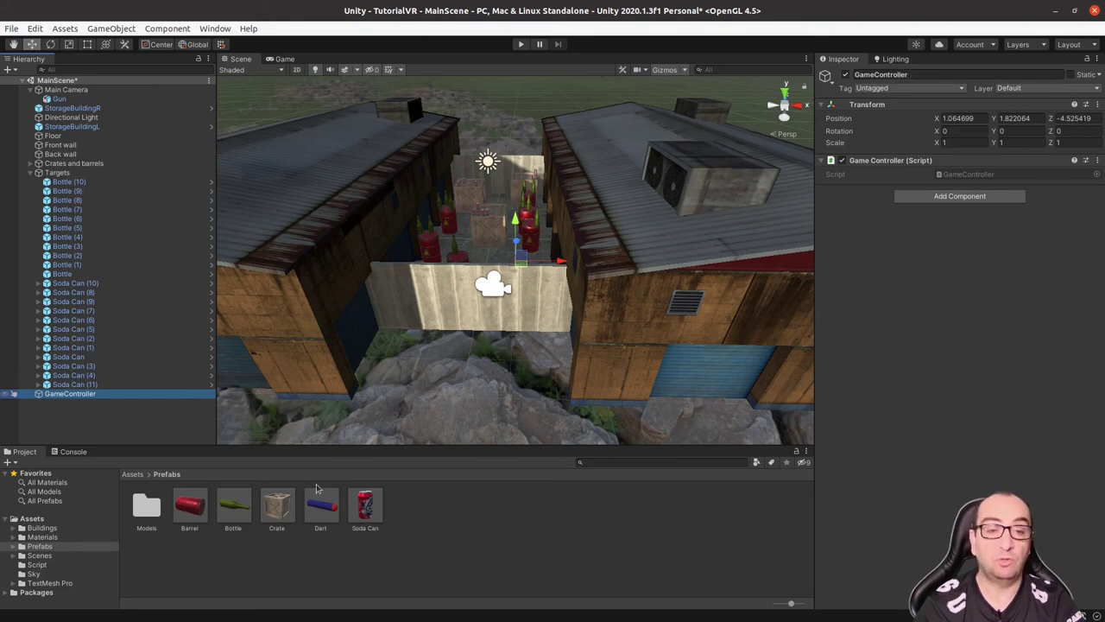
left_click(321, 509)
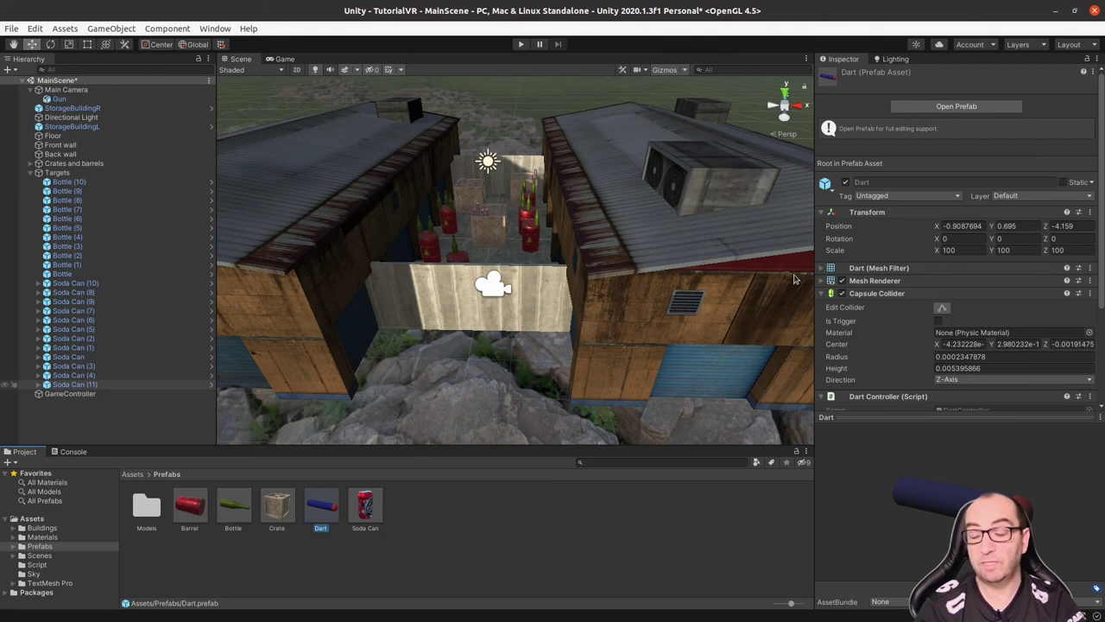
Step: Place a Dart instance in the scene and set its Game Controller field to GameController
left_click_drag(326, 512, 465, 342)
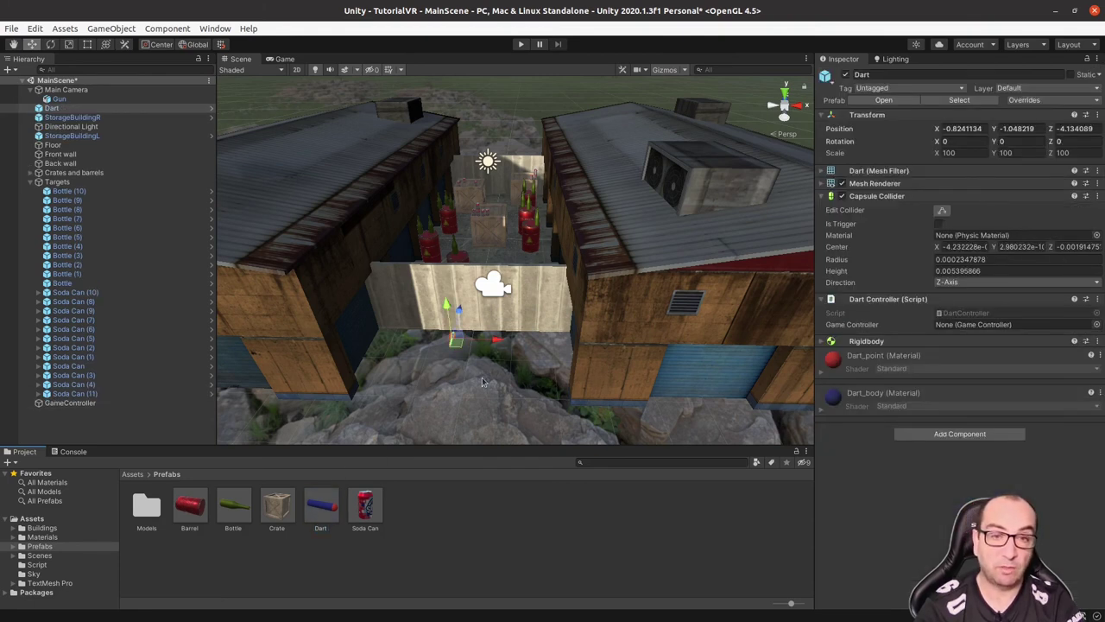
left_click(53, 110)
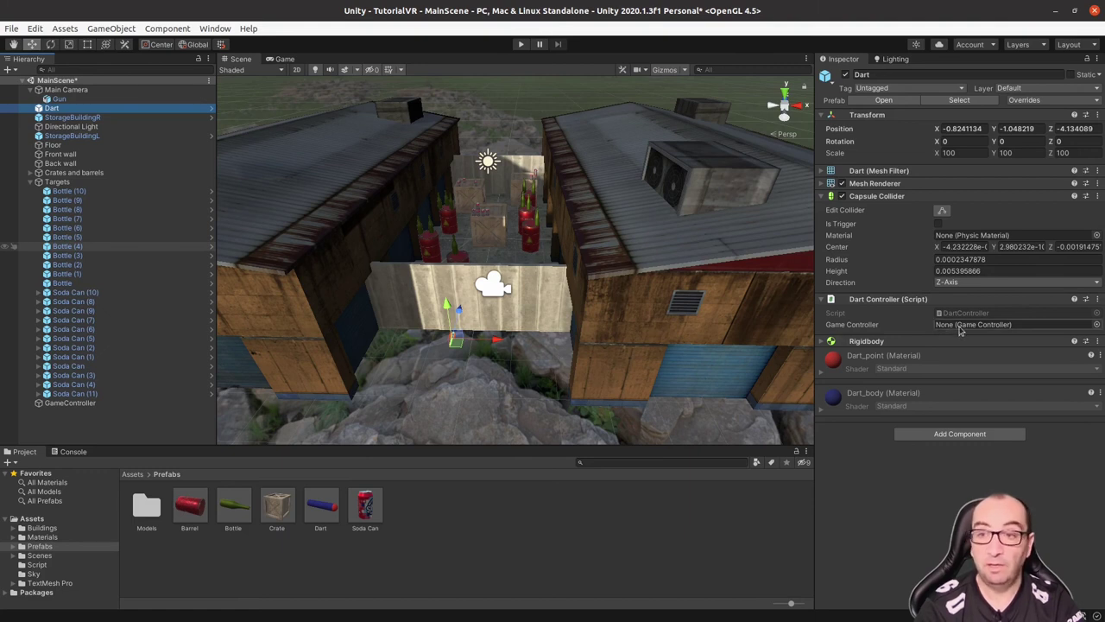
mouse_move(70, 402)
left_mouse_down()
mouse_move(920, 340)
mouse_move(959, 326)
left_mouse_up()
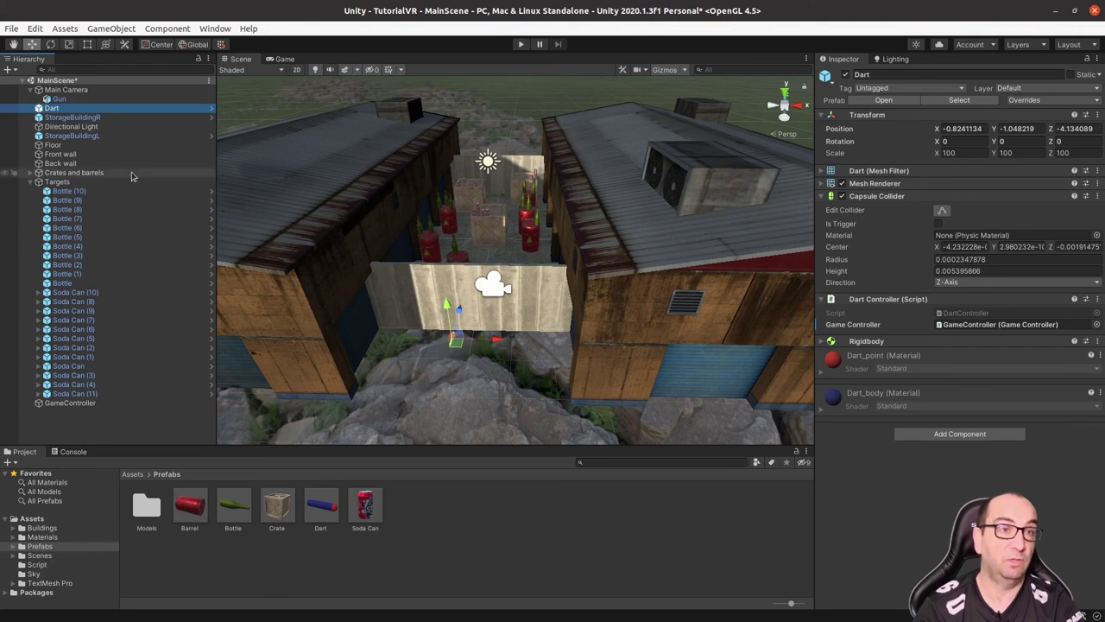
Step: Assign the scene's Dart object to the Gun Controller's Dart field
left_click(57, 99)
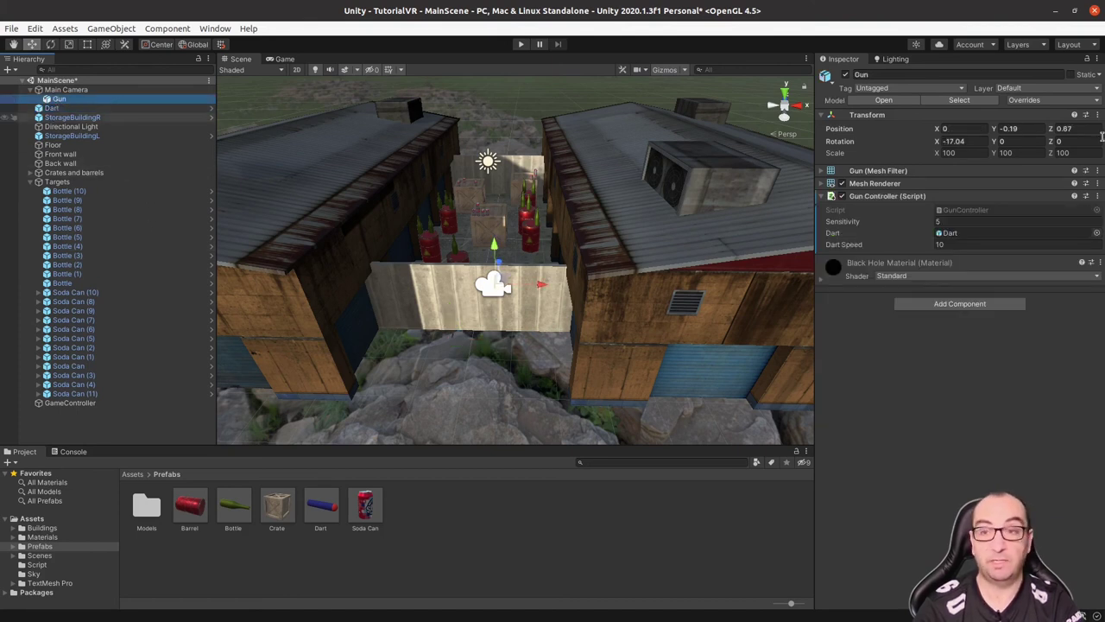
left_click_drag(52, 108, 956, 233)
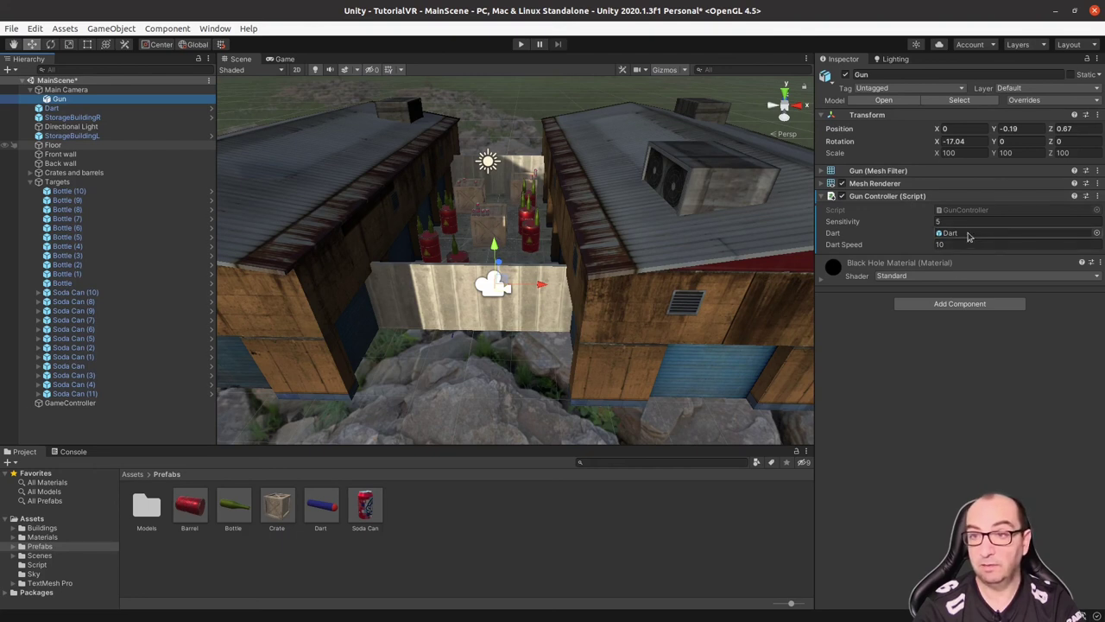
left_click_drag(52, 108, 974, 234)
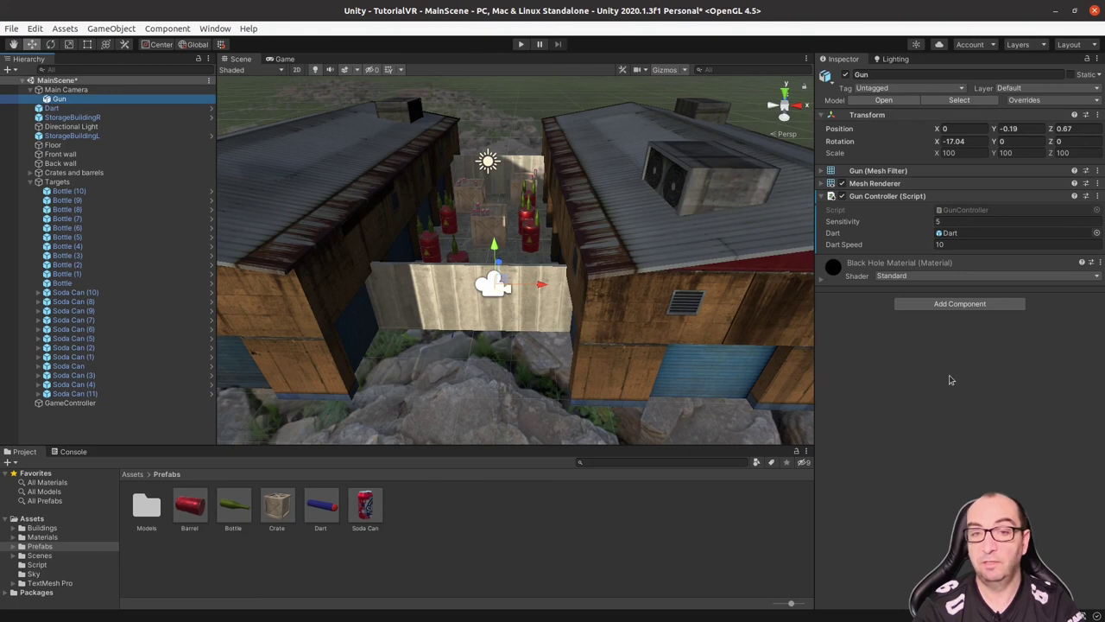
left_click(948, 233)
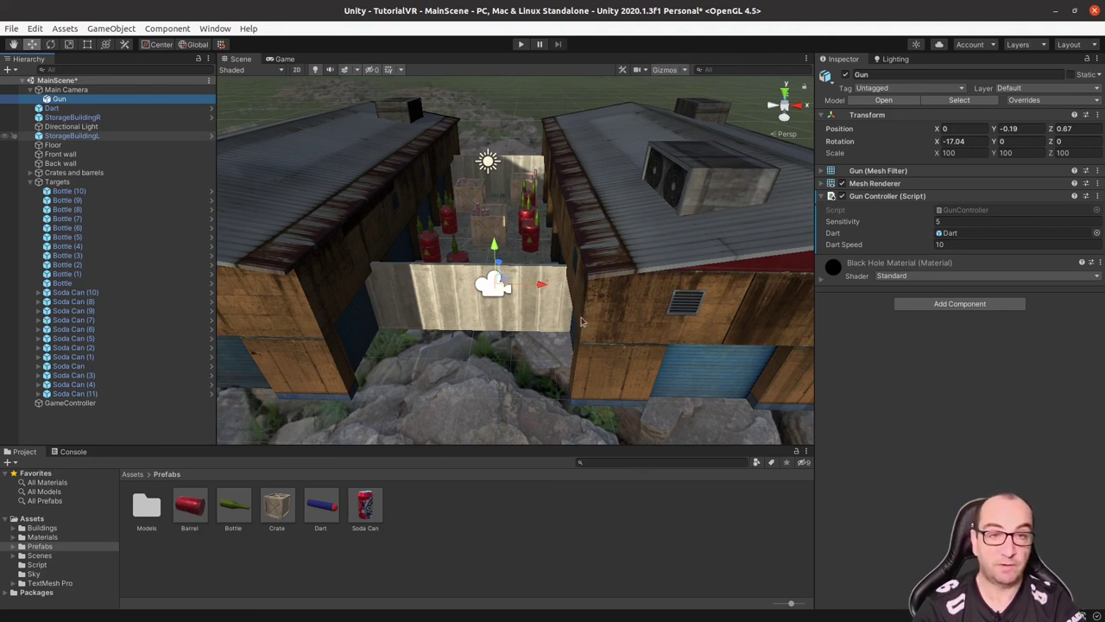
Step: Play MainScene, fire three darts, and view the GameController.TargetHit NullReferenceException stack trace
left_click(521, 45)
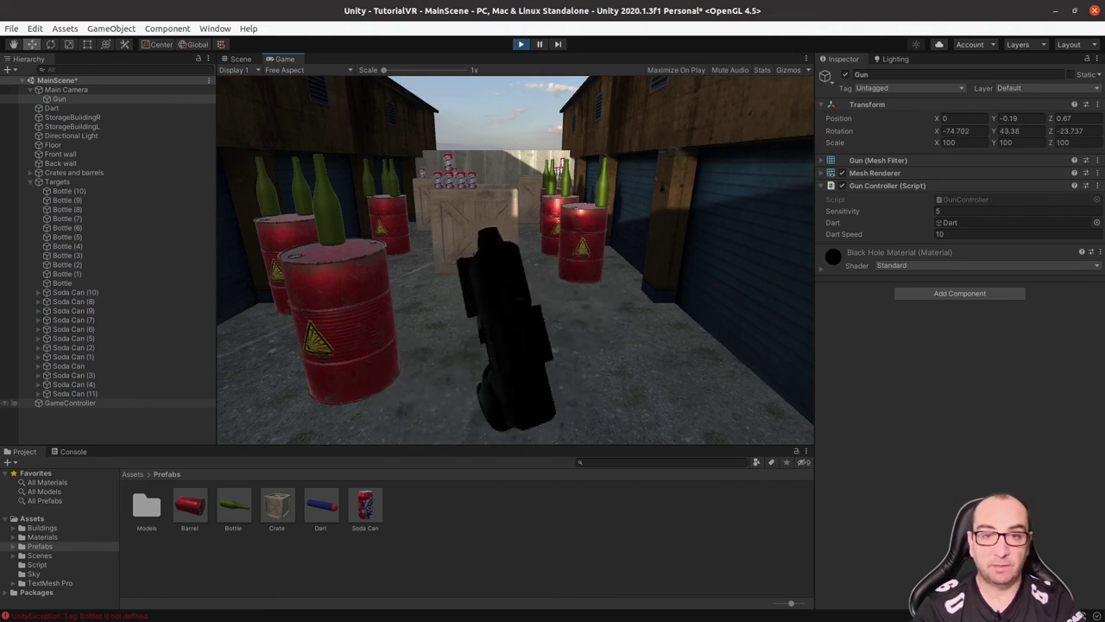
left_click(515, 256)
left_click(514, 256)
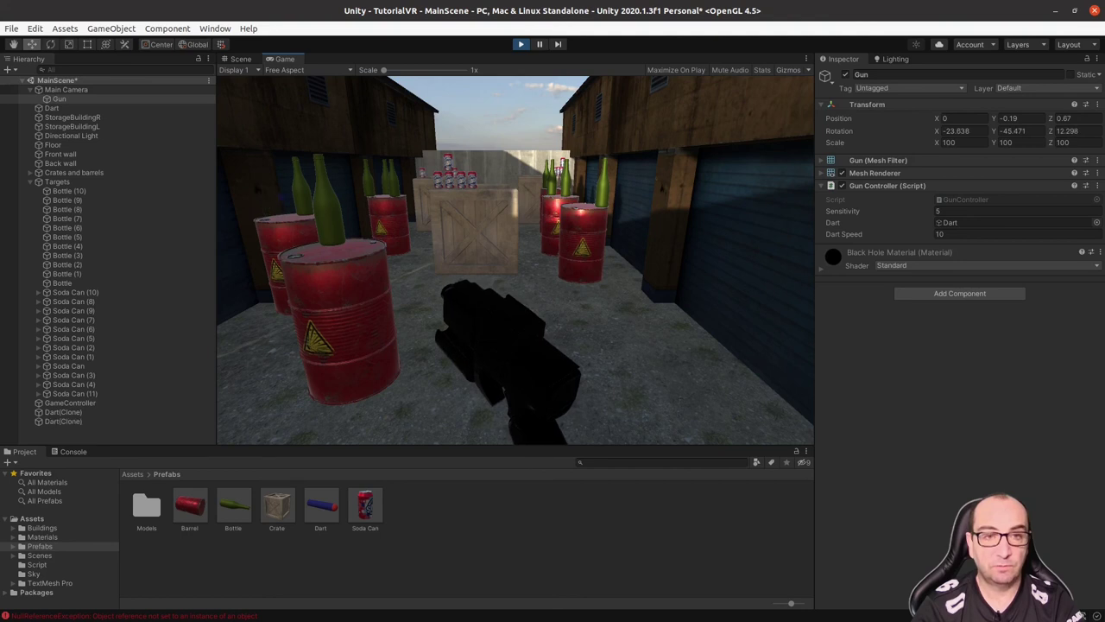
left_click(552, 314)
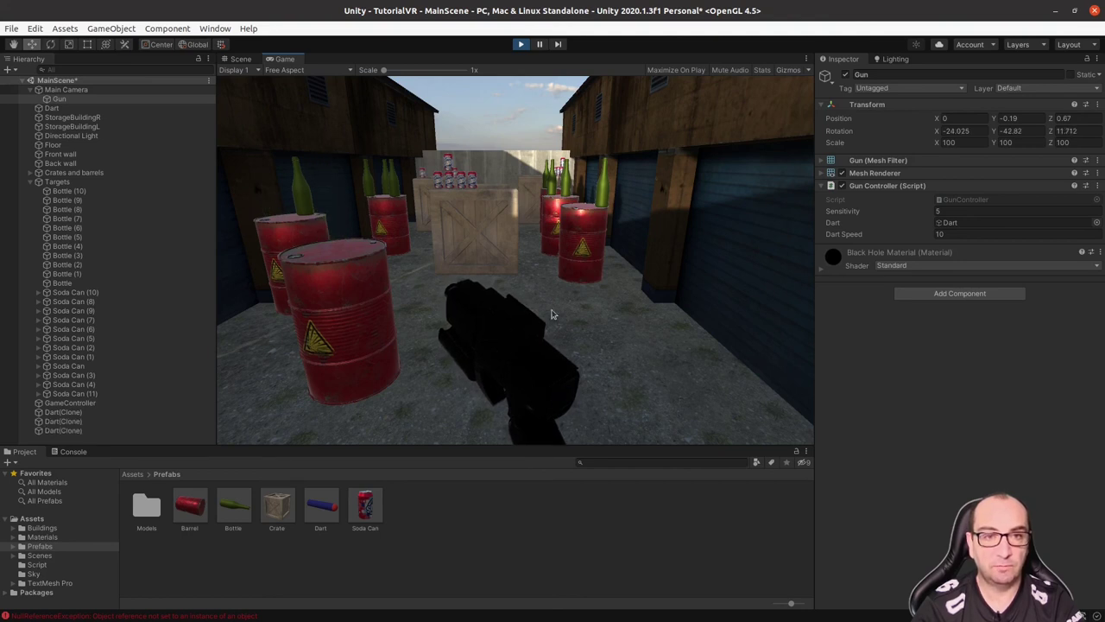
left_click(73, 452)
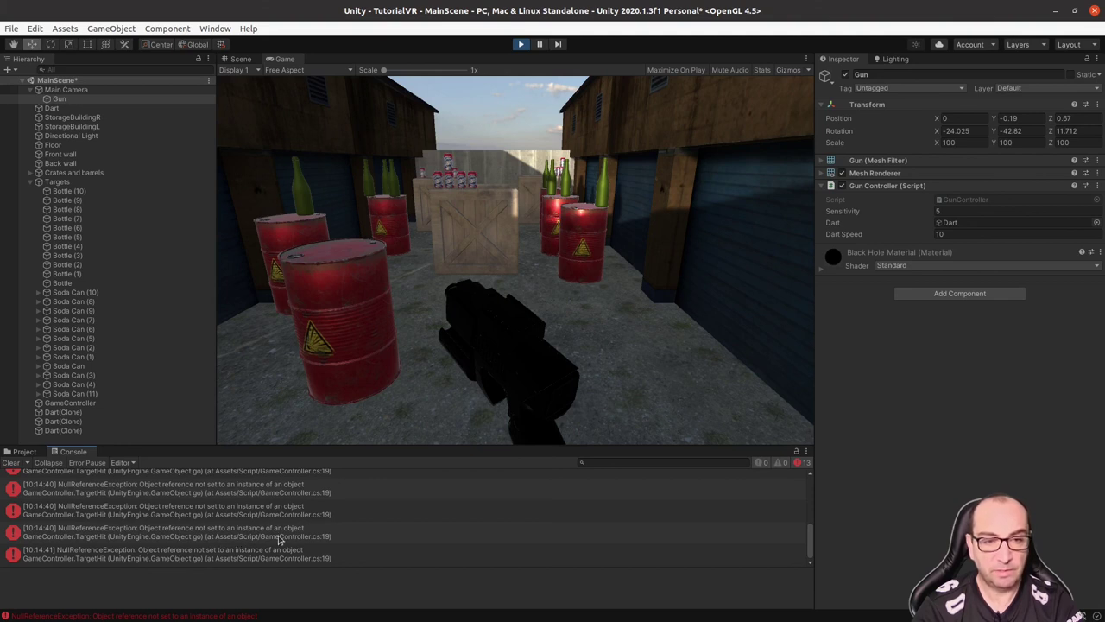
left_click(336, 542)
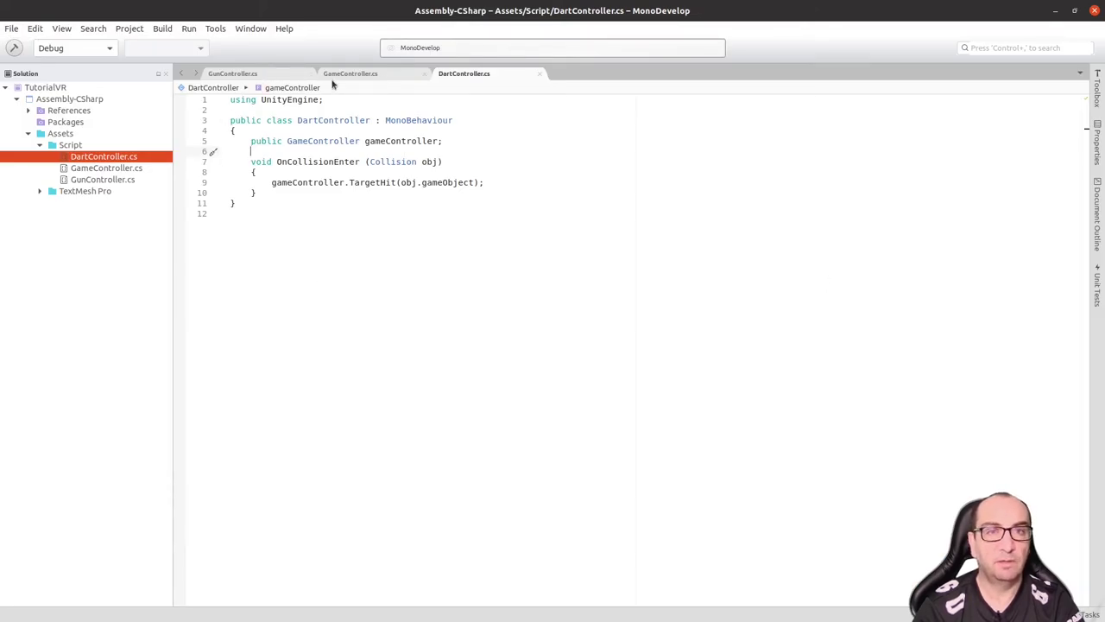
Step: Review TargetHit at line 19 of GameController.cs, undo an edit, save, and return to Unity
left_click(354, 74)
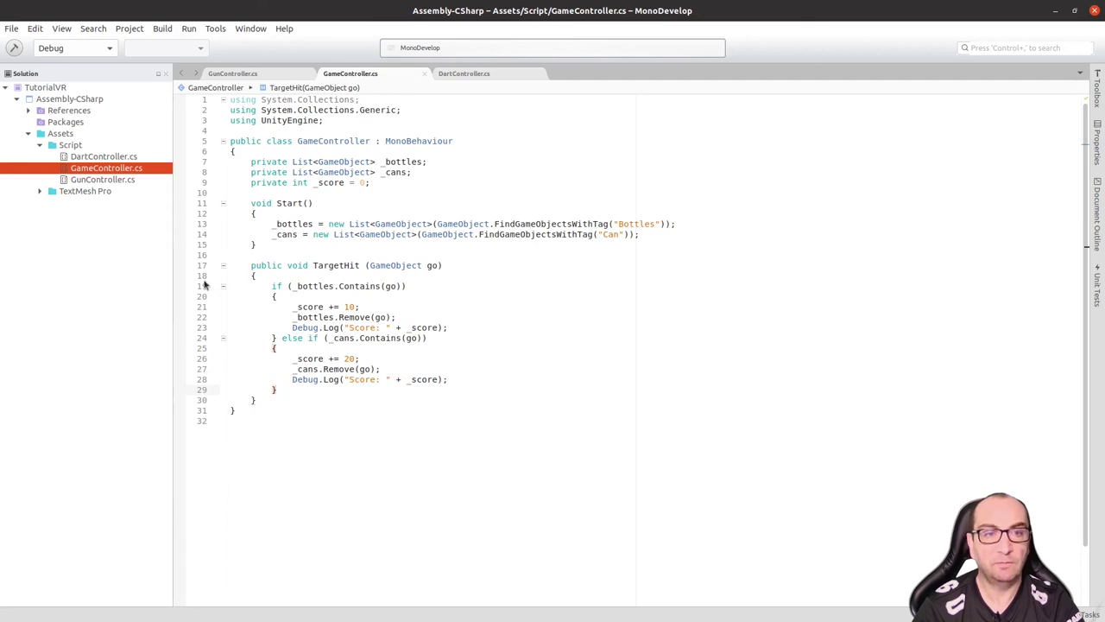
left_click(490, 291)
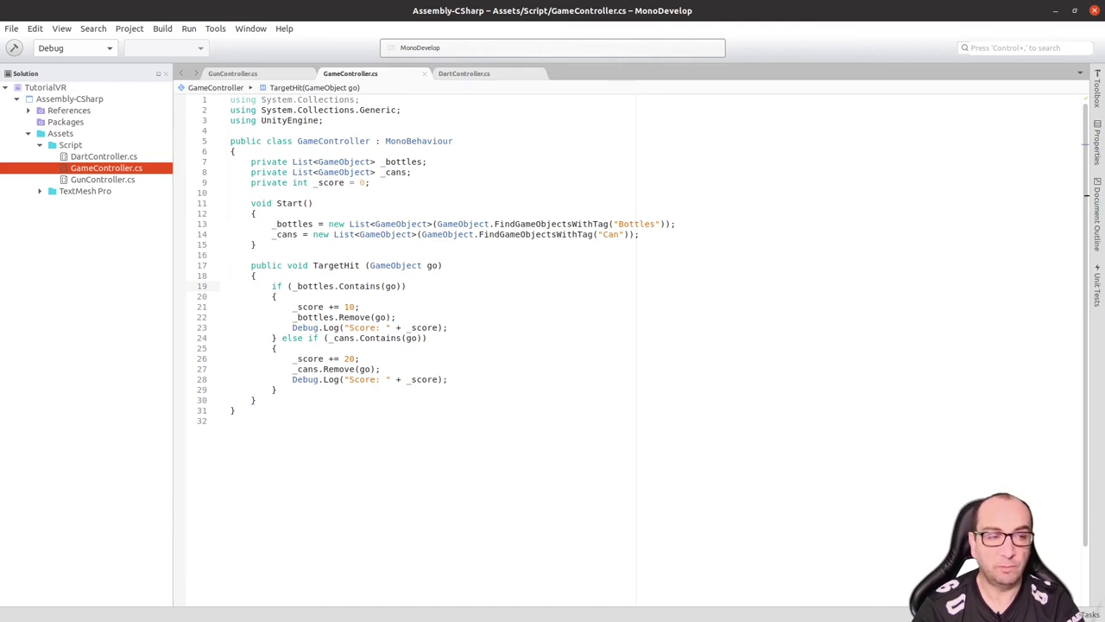
key("ctrl+z")
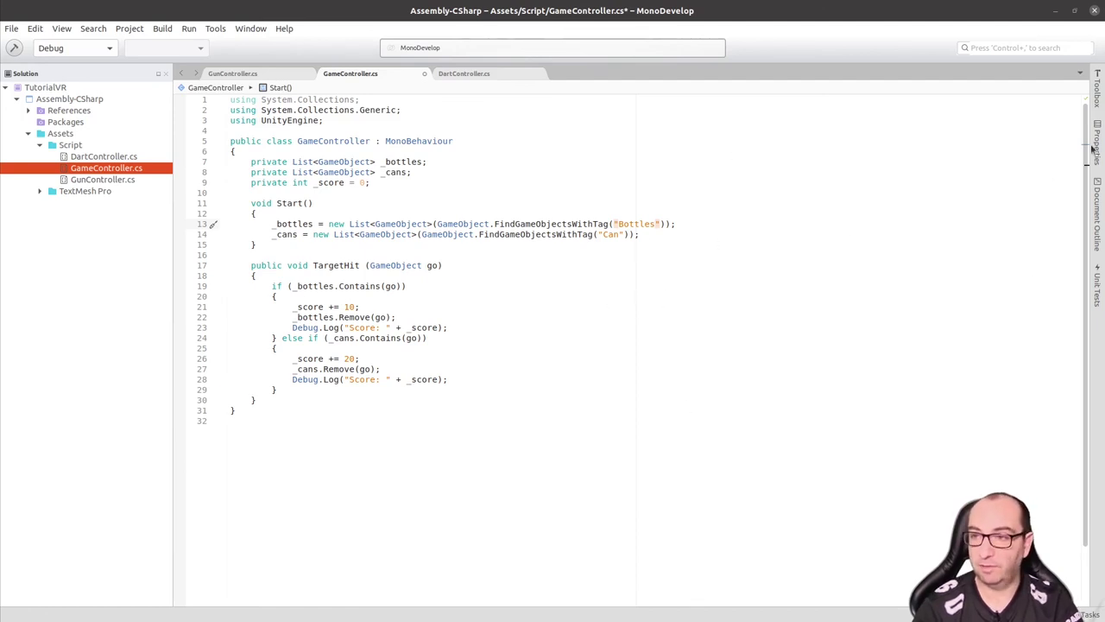
key("alt+Tab")
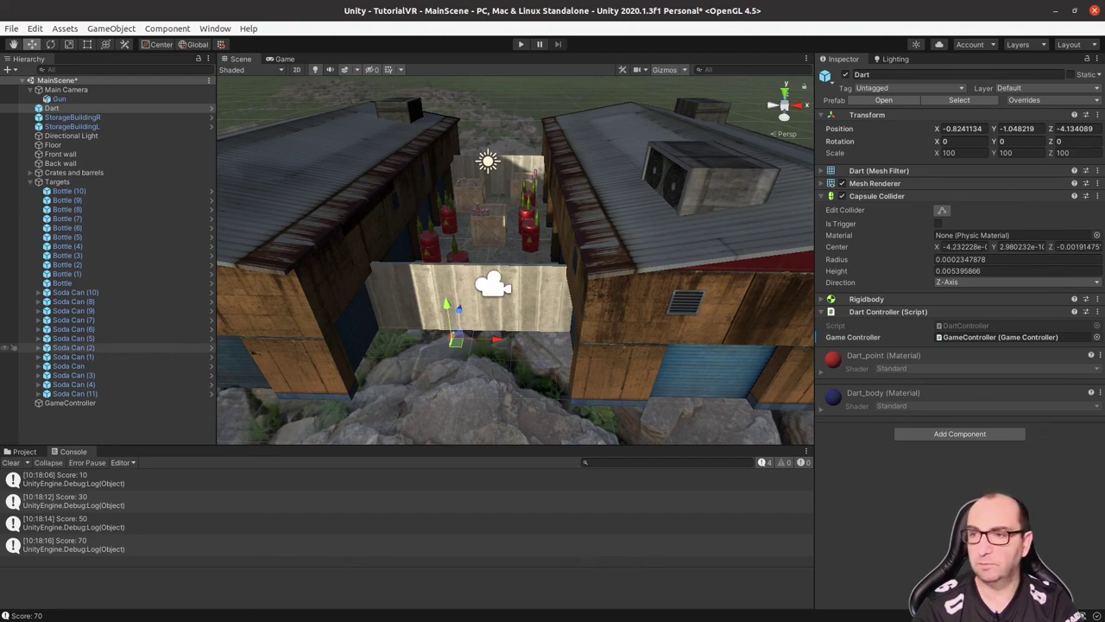
key("alt+Tab")
key("ctrl+s")
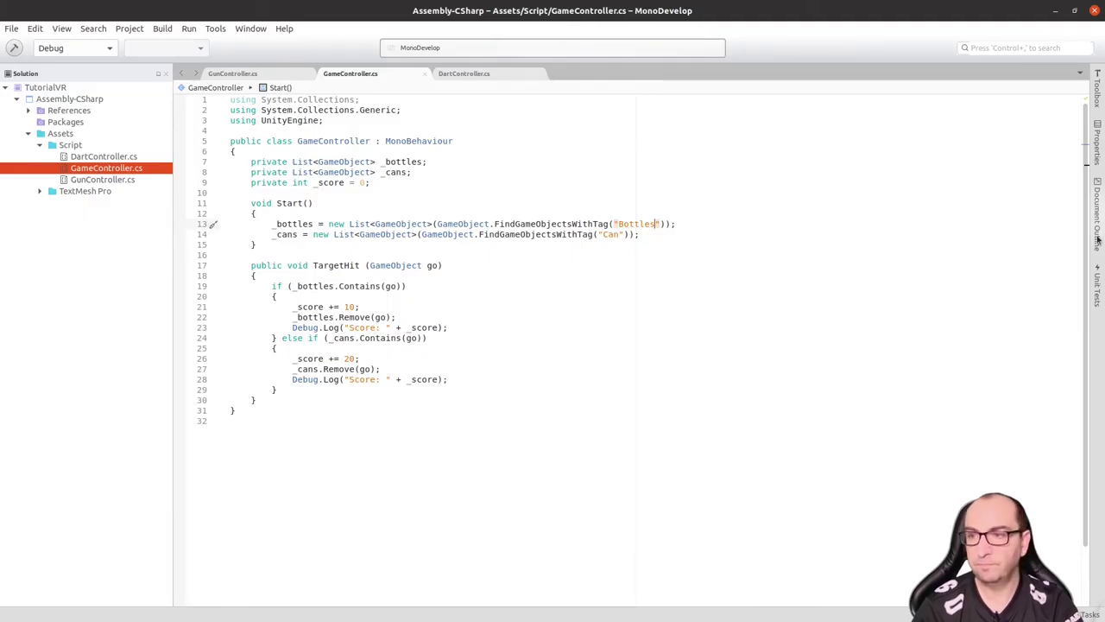
key("alt+Tab")
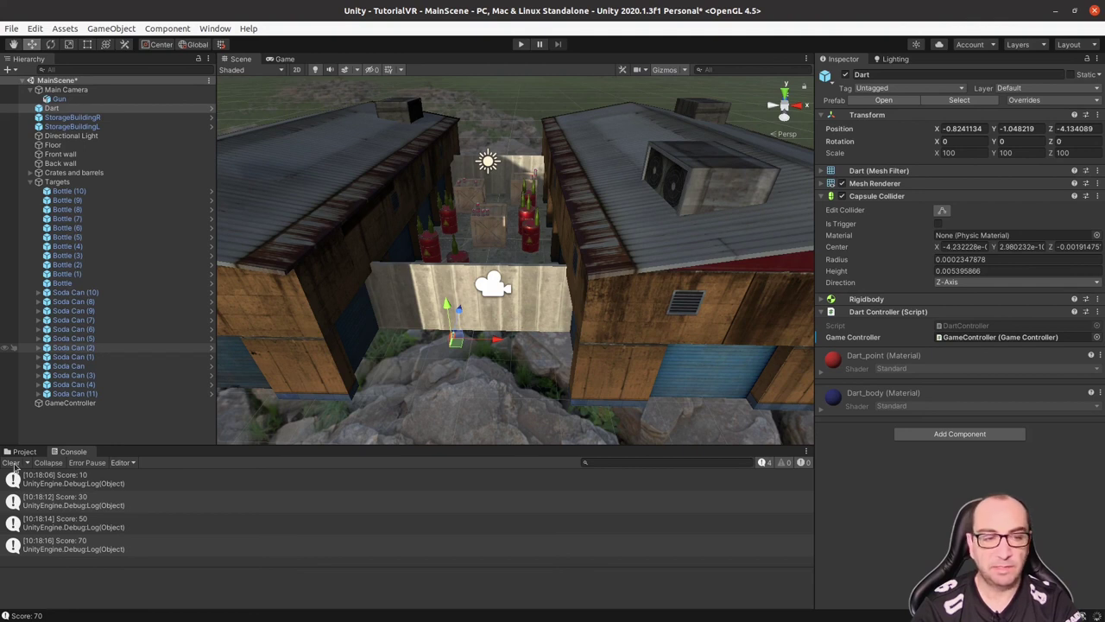
Step: Clear the Console and rerun to reveal the undefined Bottles tag, then change it to Bottle on line 13
left_click(12, 466)
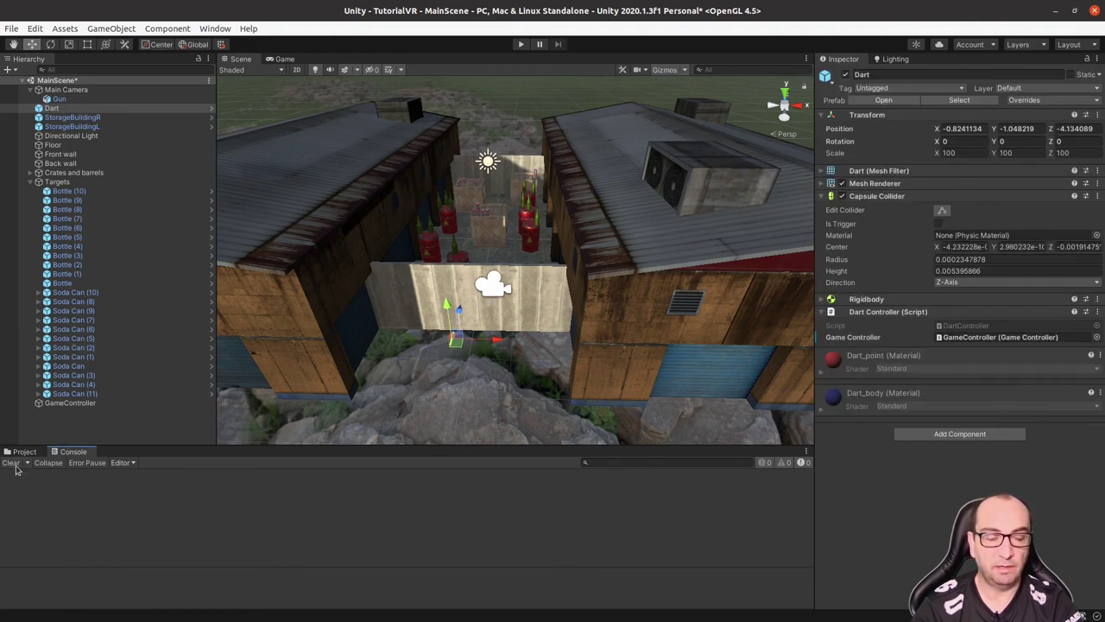
left_click(520, 44)
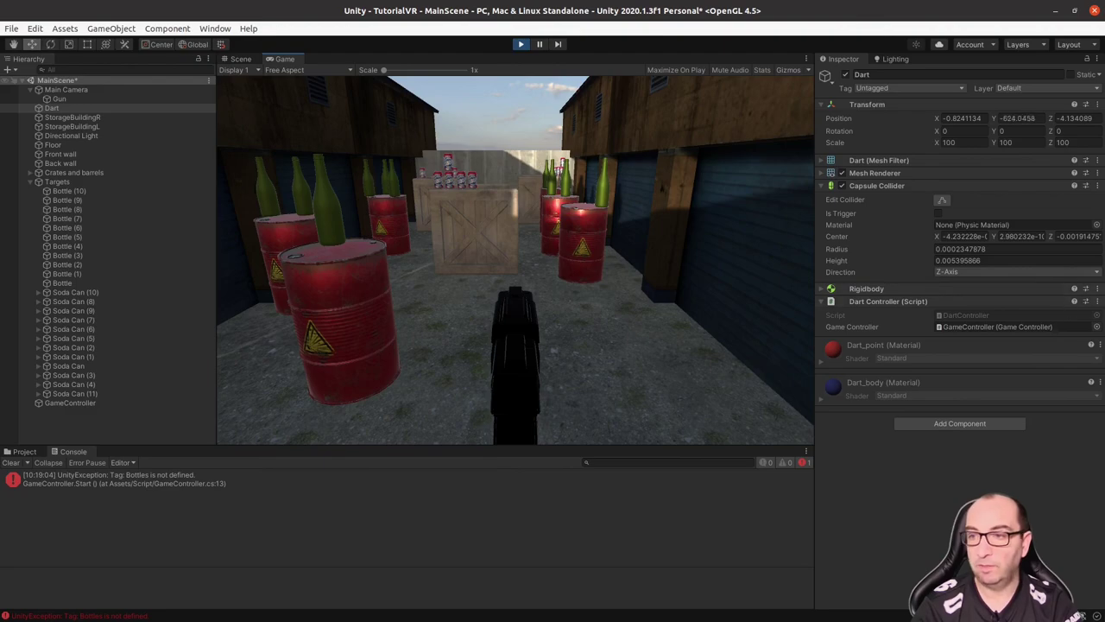
key("alt+Tab")
key("BackSpace")
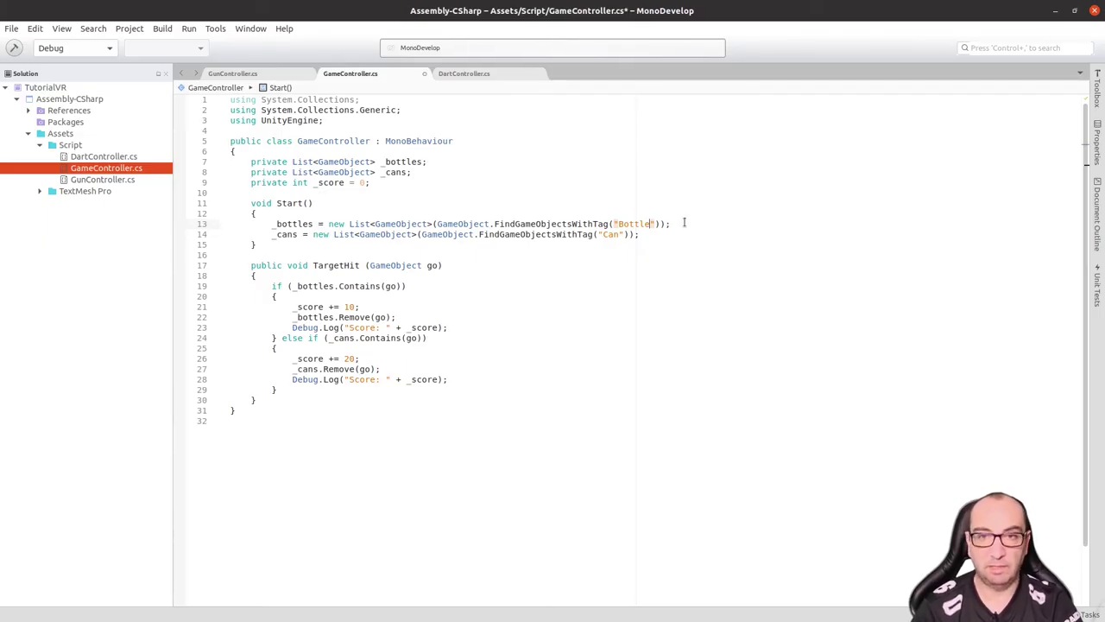
Step: Save GameController.cs with the Bottle tag fix and return to the Unity editor
key("ctrl+s")
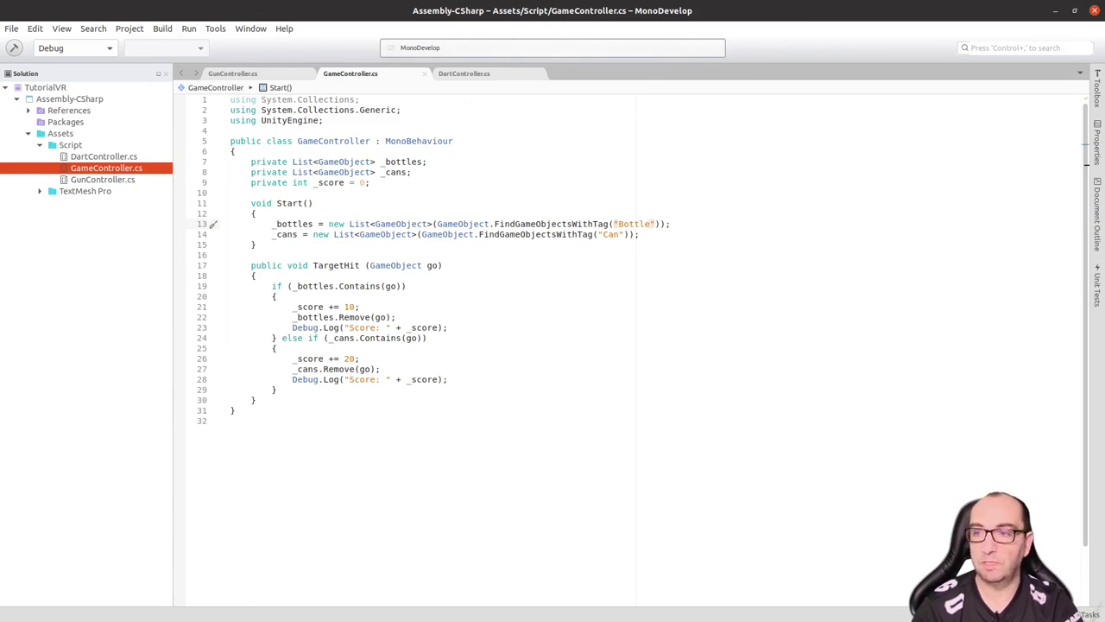
key("alt+Tab")
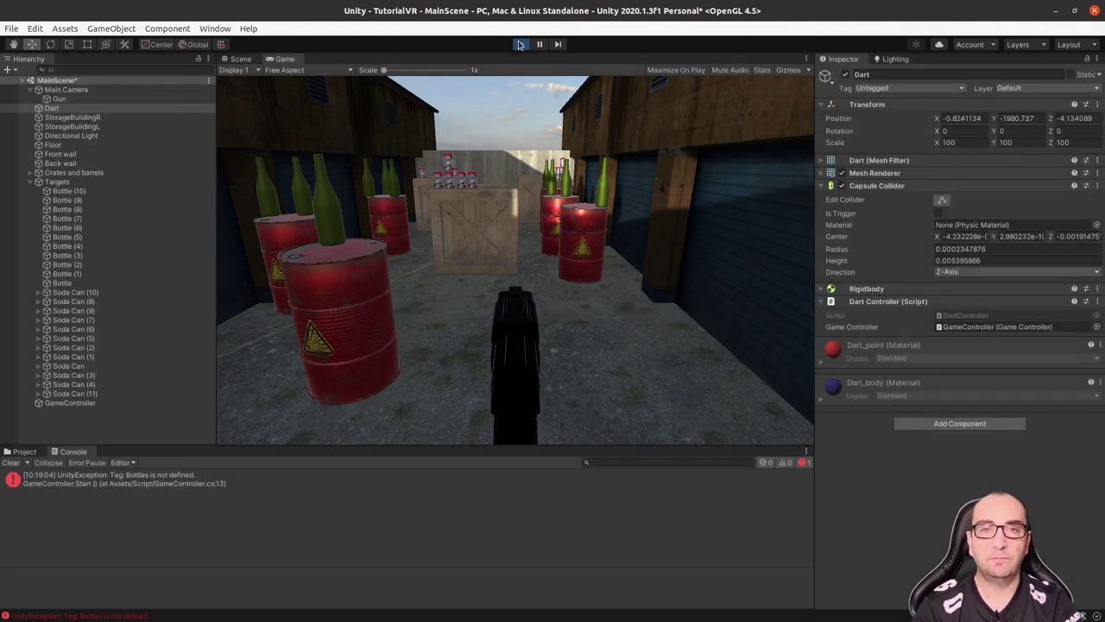
Step: Restart play mode and fire six darts with Space, knocking down bottles and cans as scores reach 140
left_click(520, 44)
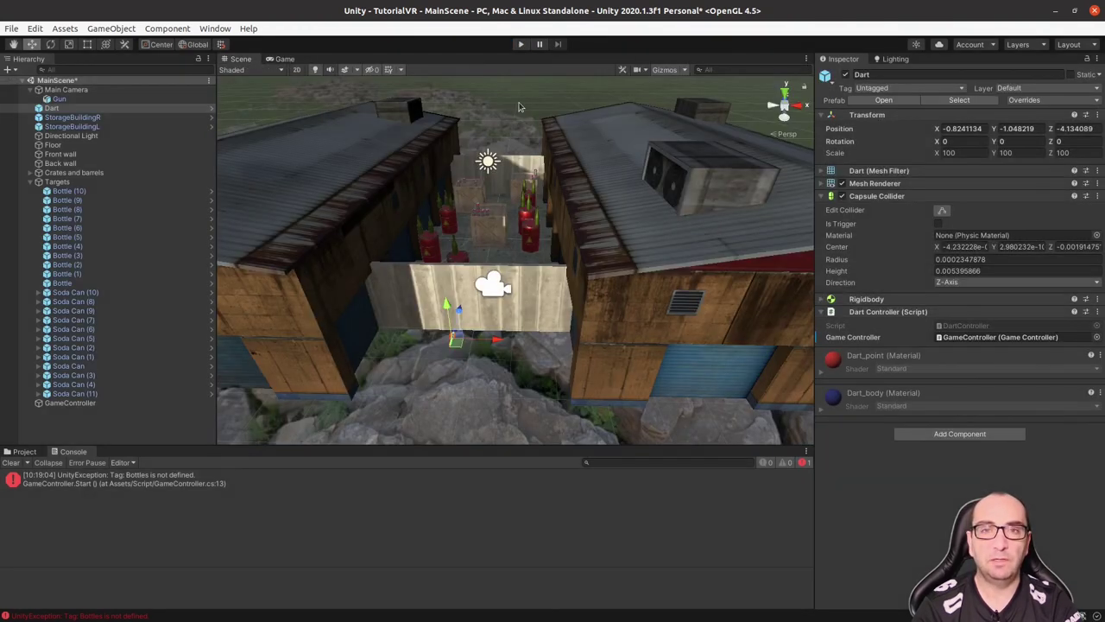
left_click(523, 47)
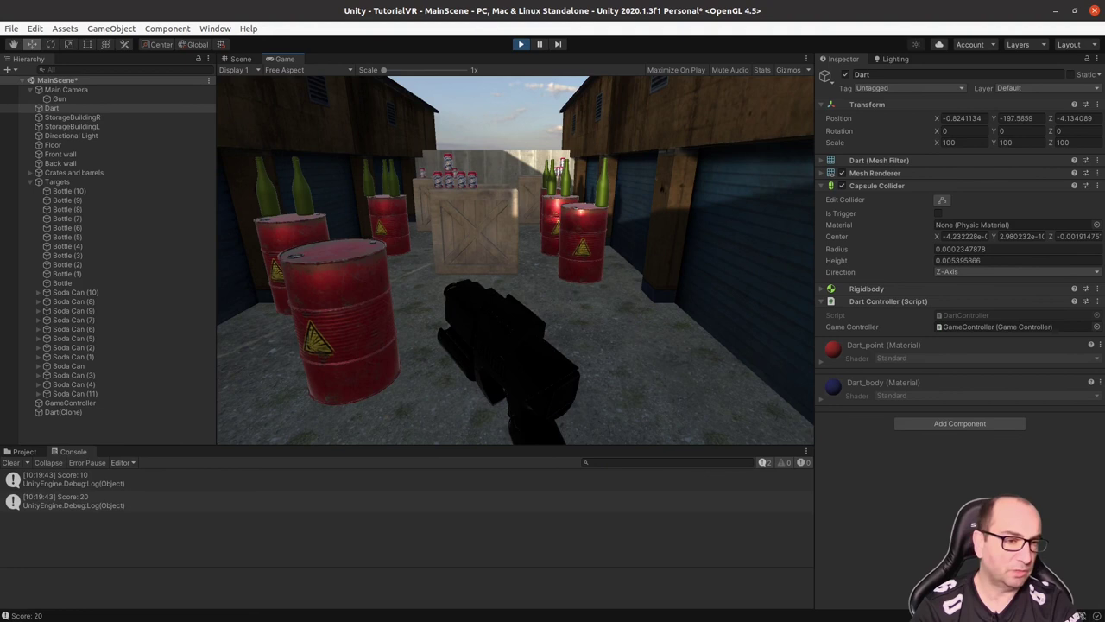
key("space")
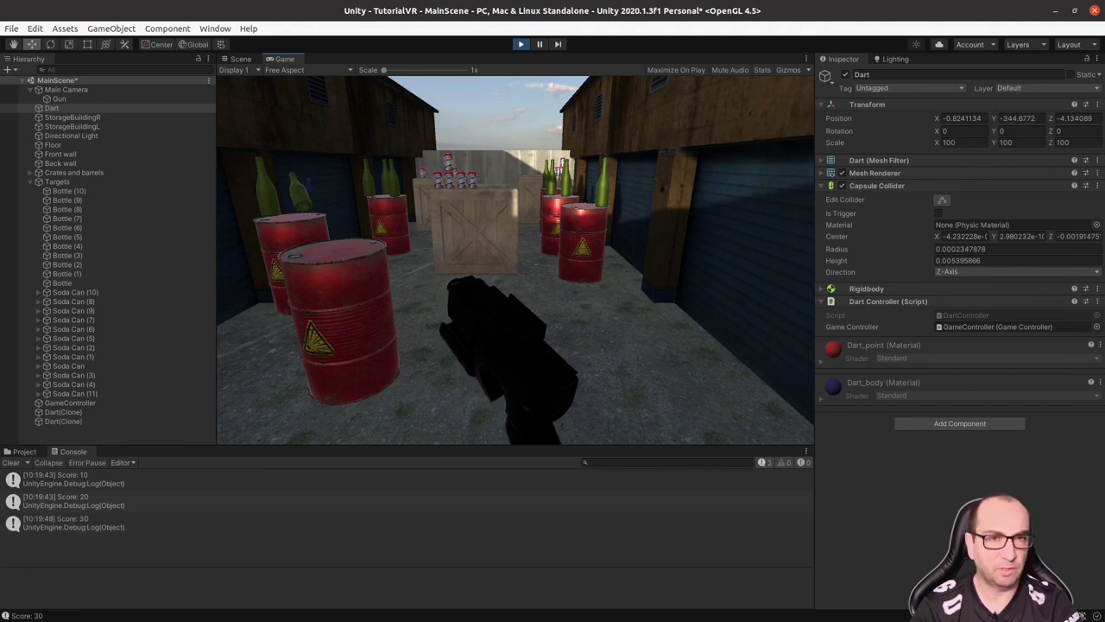
key("space")
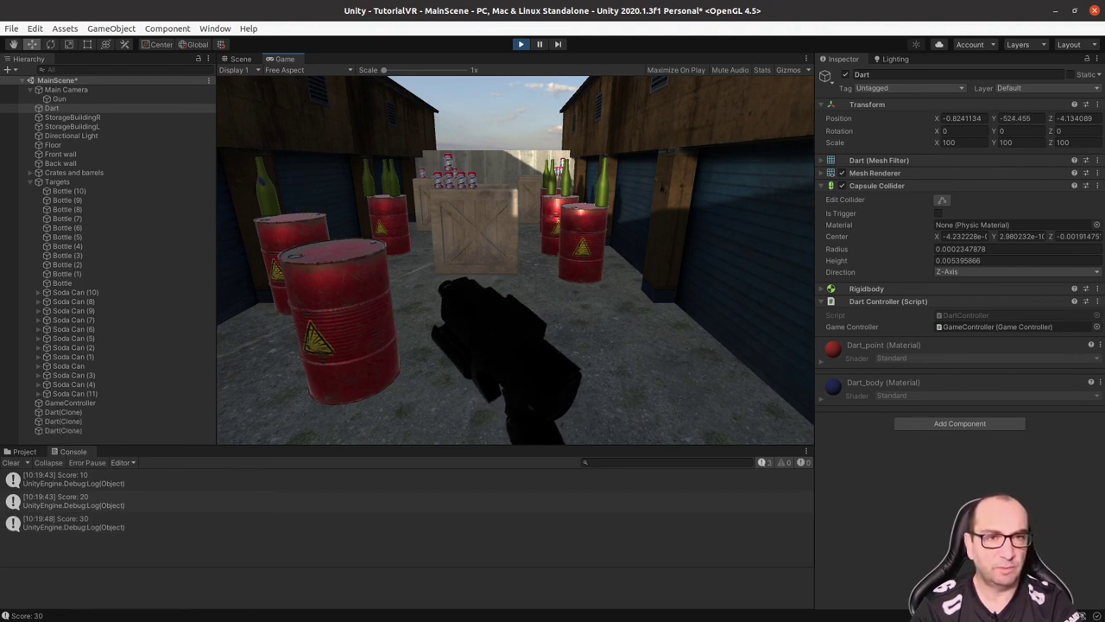
key("space")
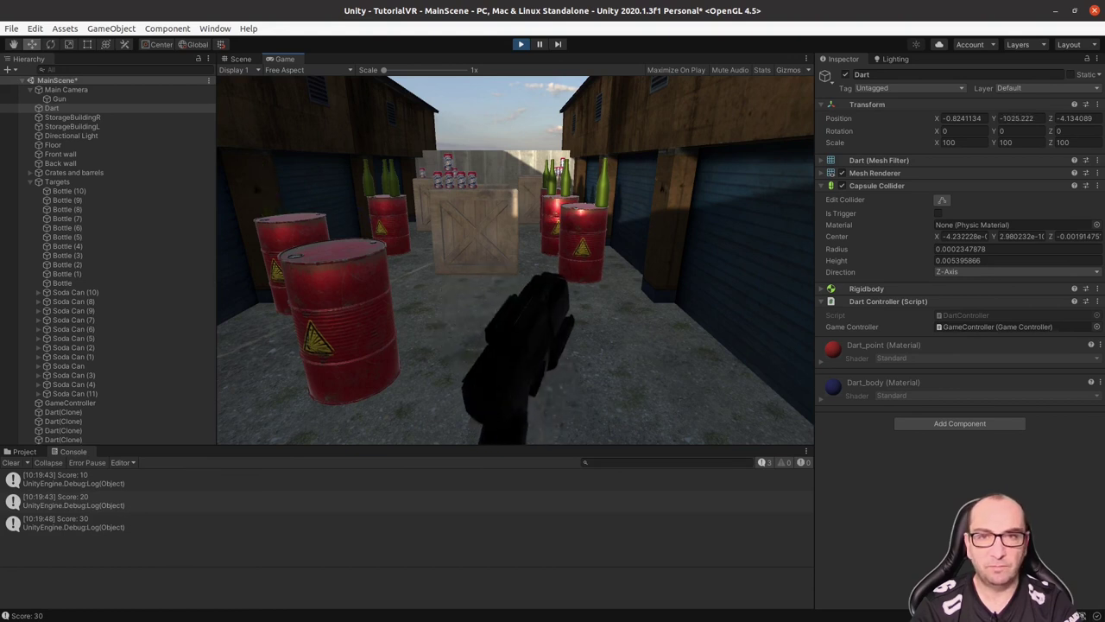
key("space")
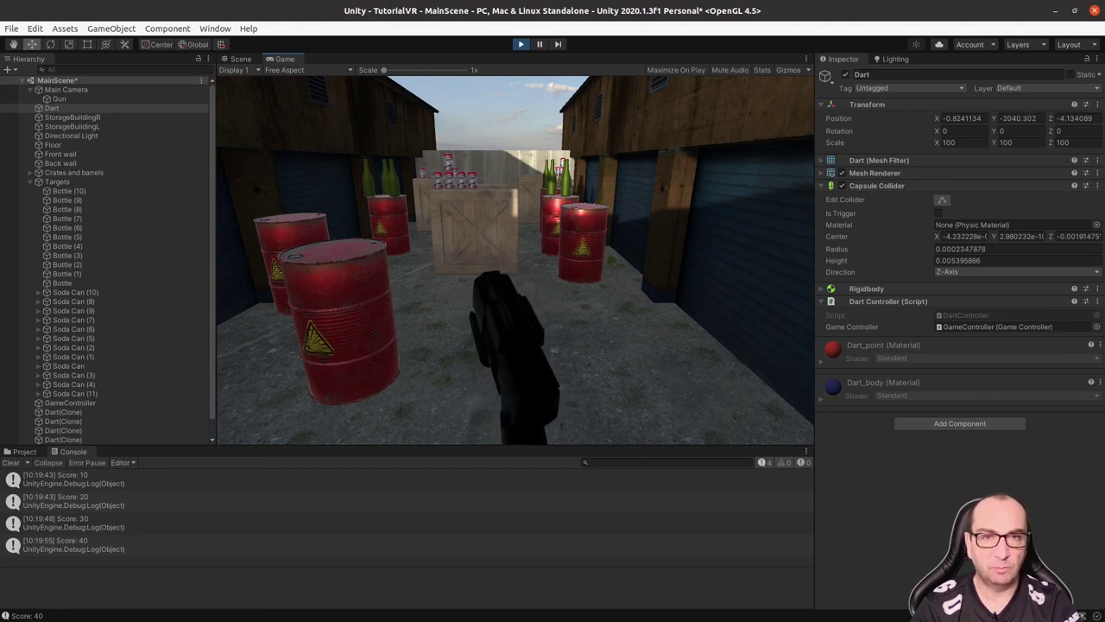
key("space")
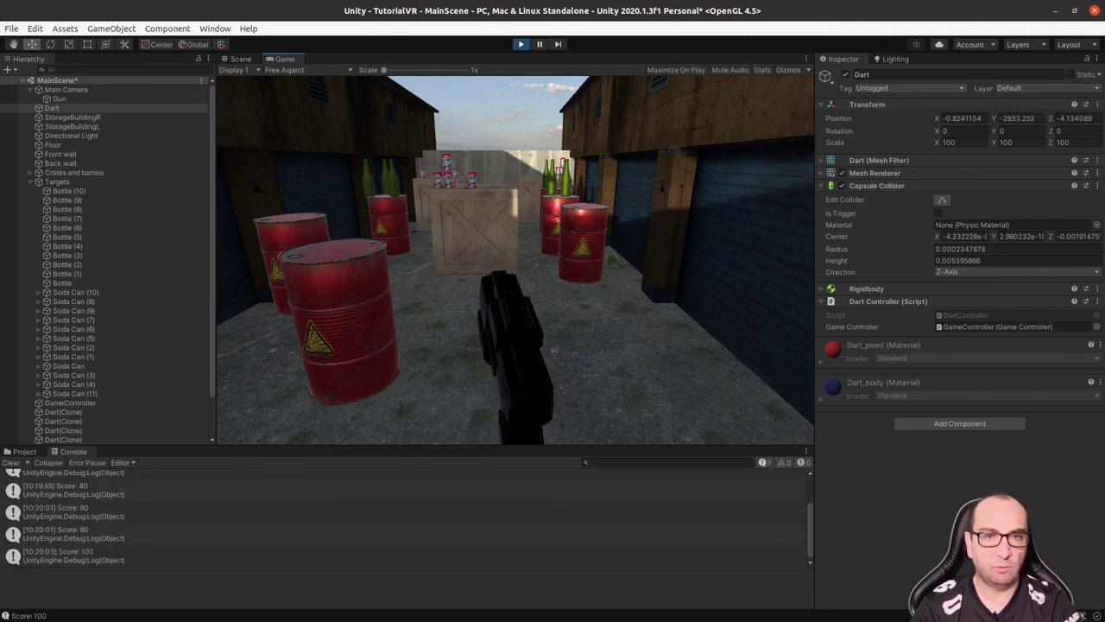
key("space")
key("space")
key("space")
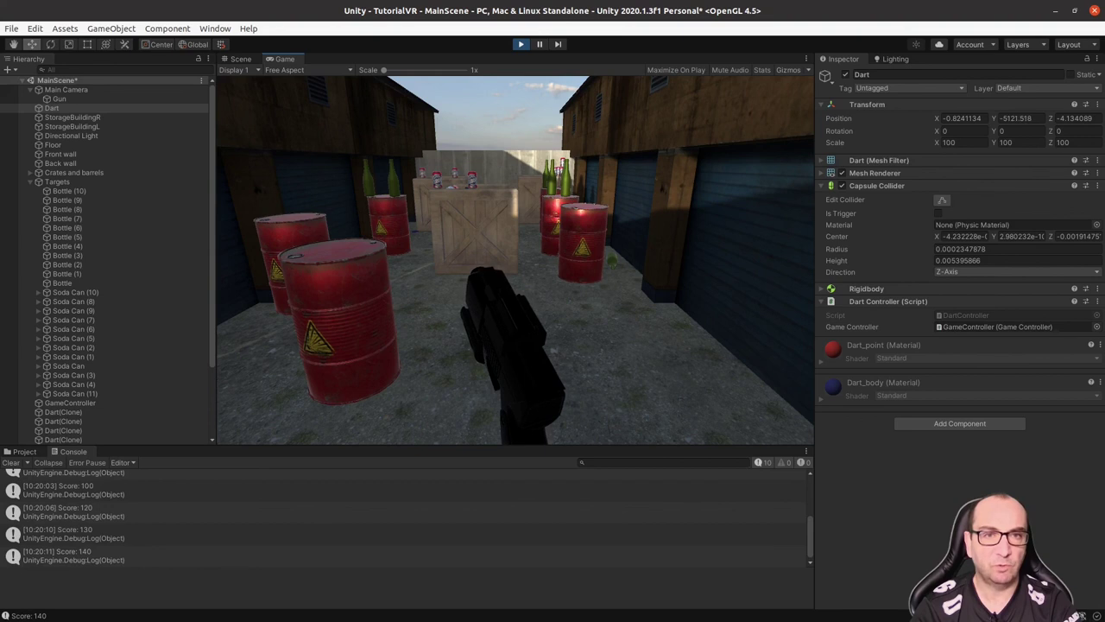